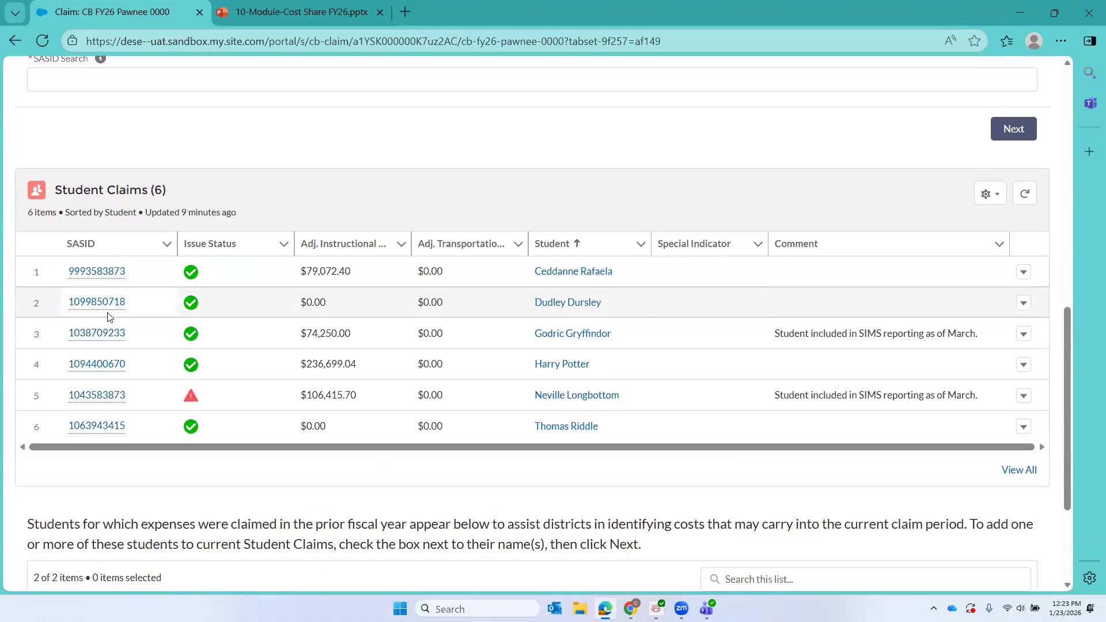
Open the second student claim in the Student Claims list and review its claim details.
left_click(102, 305)
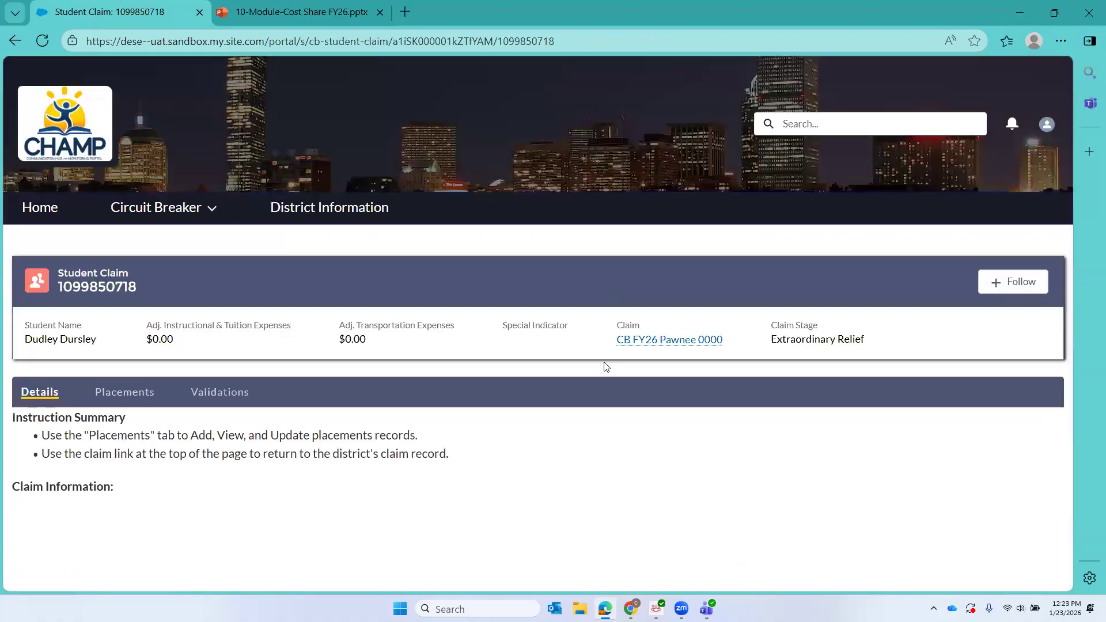
scroll(606, 367, "down", 3)
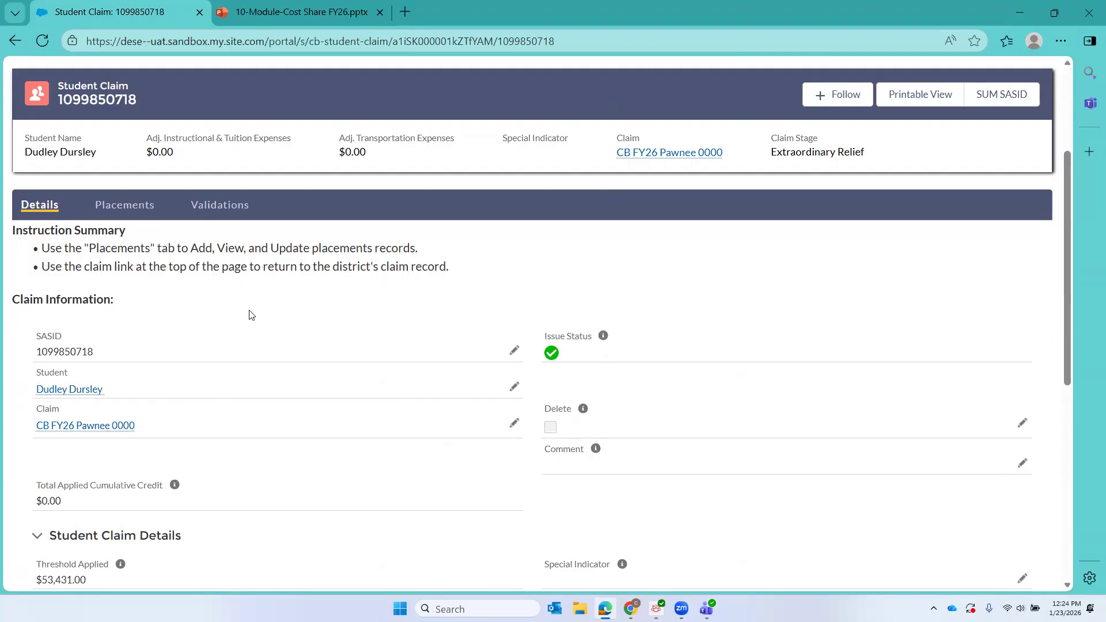
scroll(251, 316, "up", 3)
scroll(251, 315, "down", 3)
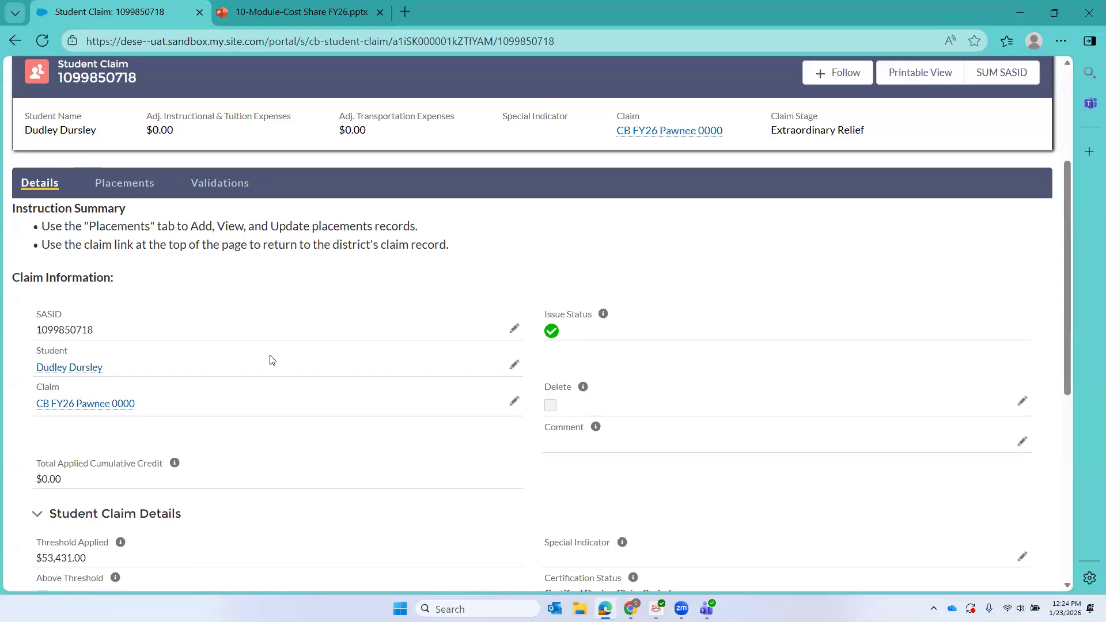
scroll(272, 360, "down", 3)
scroll(272, 361, "up", 5)
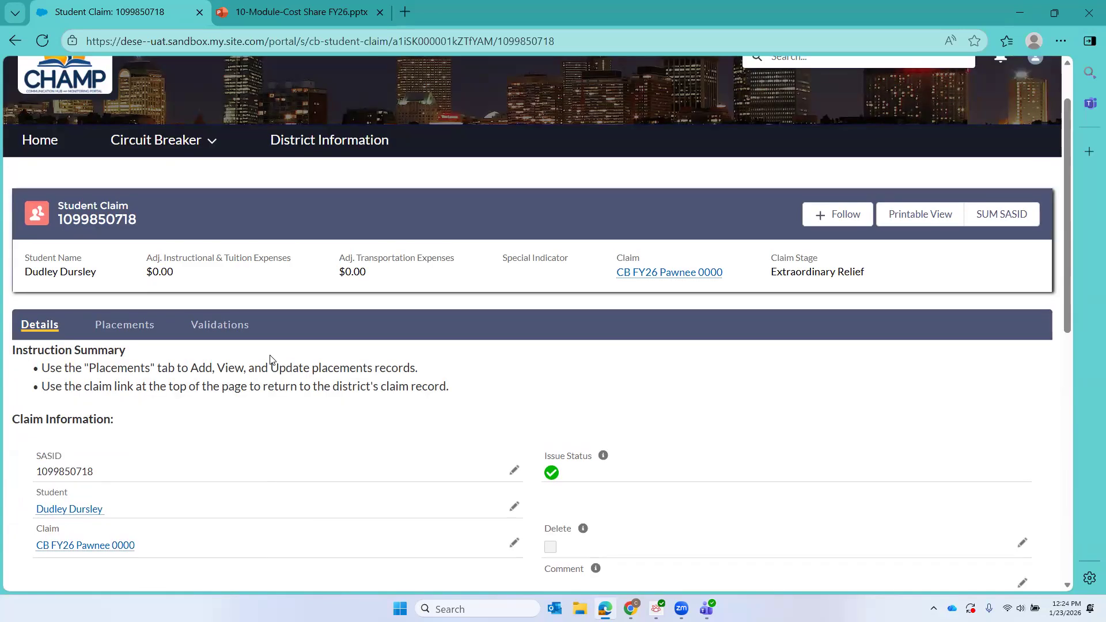
Start a new placement of type Out-of-District LEA/Collaborative for this student claim.
left_click(138, 330)
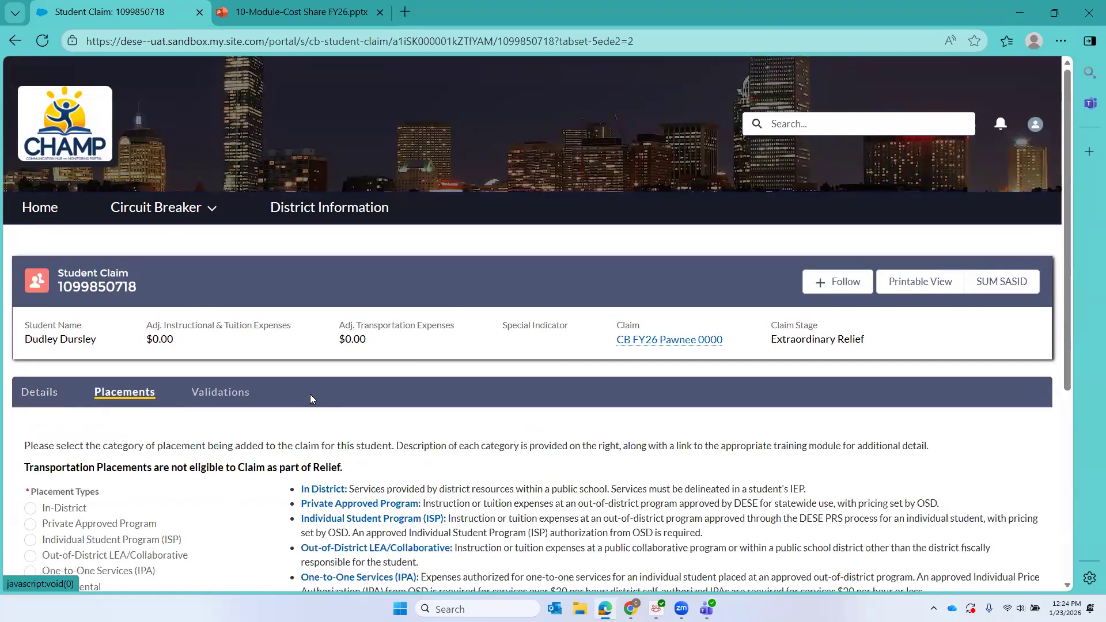
scroll(311, 396, "down", 5)
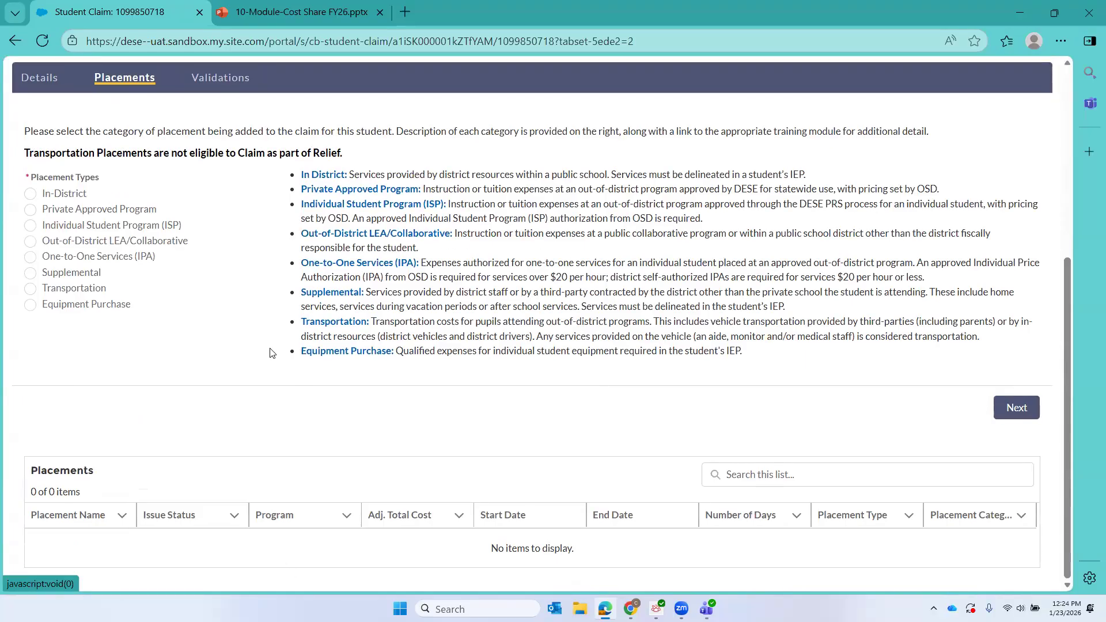
left_click(30, 241)
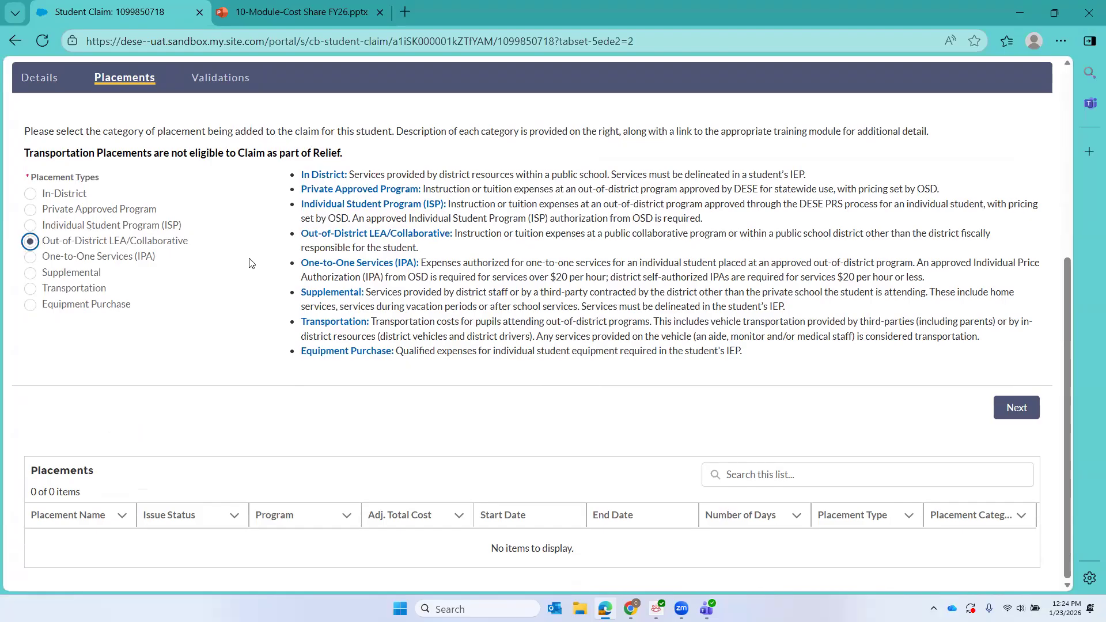
left_click(1017, 409)
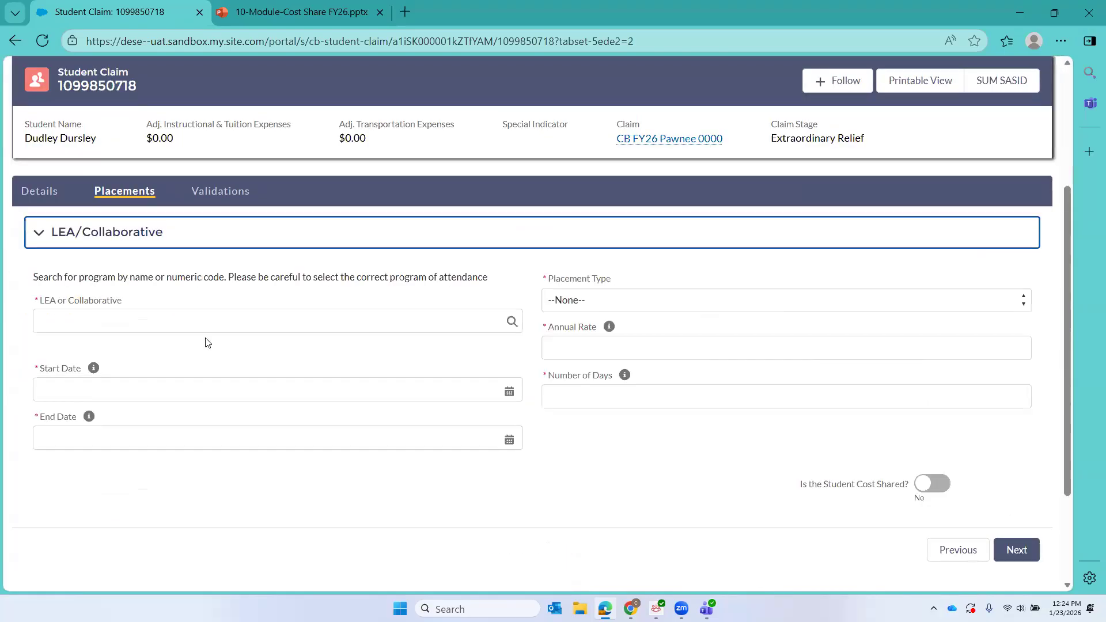
Select C.A.S.E. Concord Area SPED Collaborative as the placement's LEA or Collaborative.
left_click(200, 331)
type("C.")
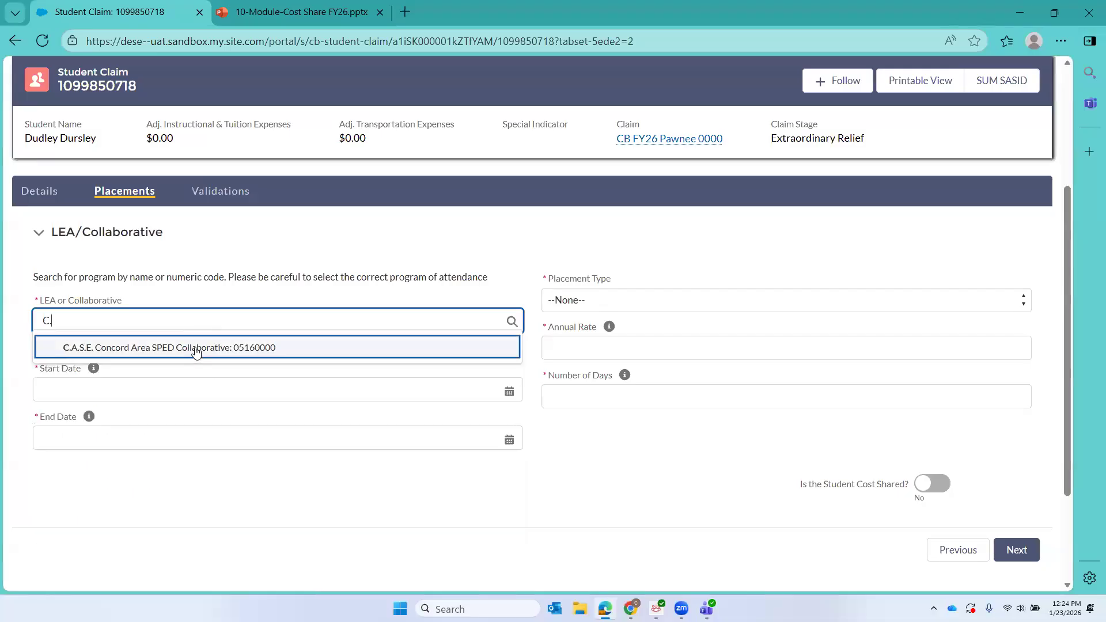
left_click(197, 350)
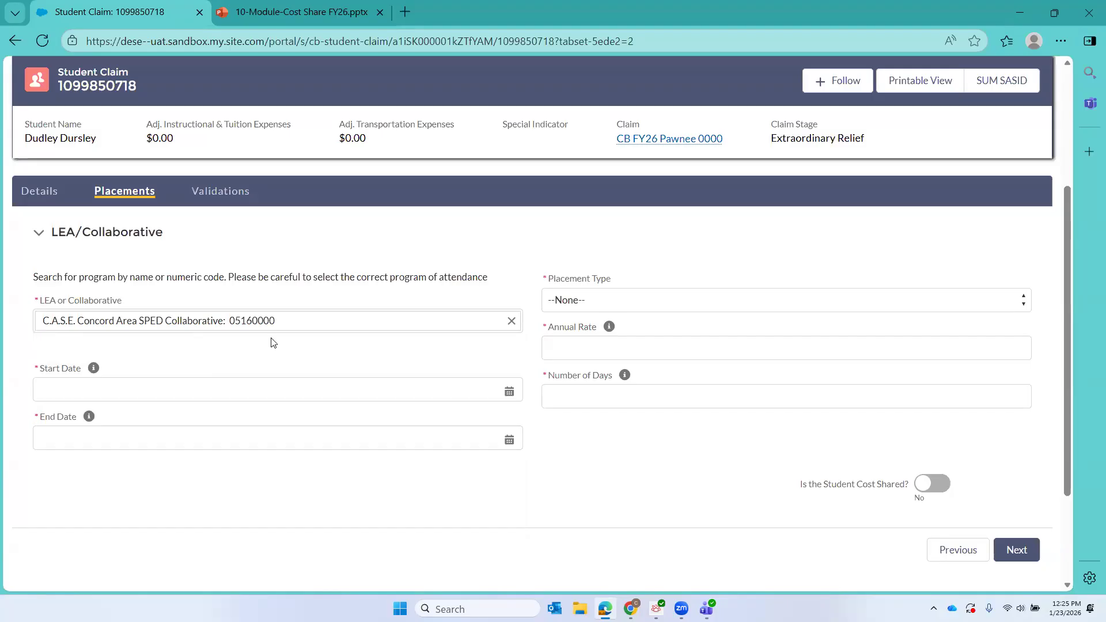
Set the placement's start date to September 6, 2025 and its end date to June 23, 2026.
left_click(83, 387)
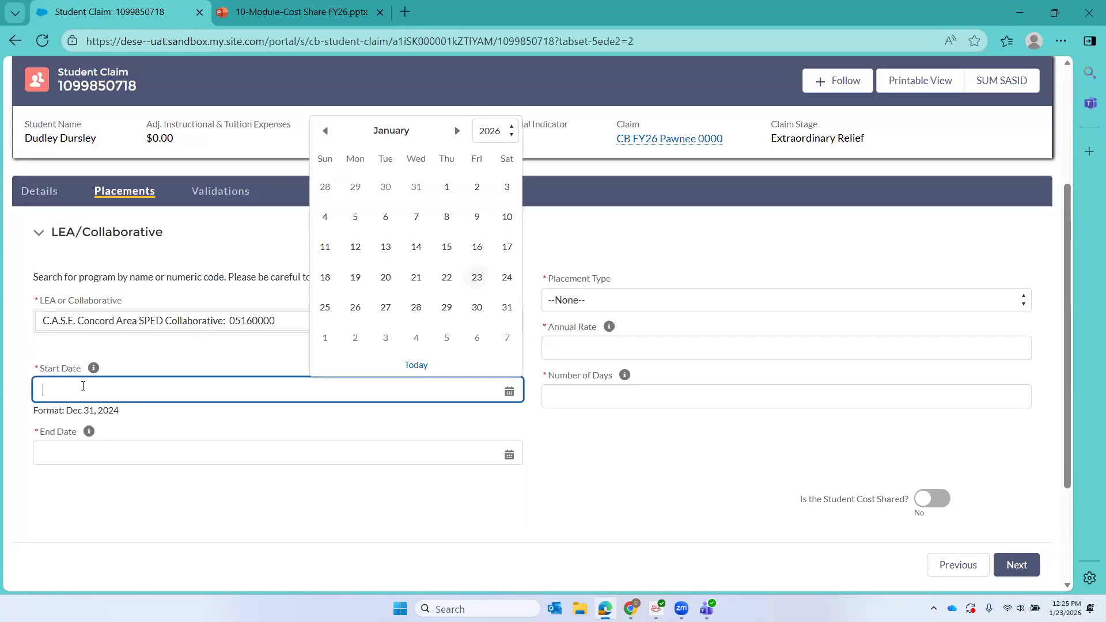
type("9/")
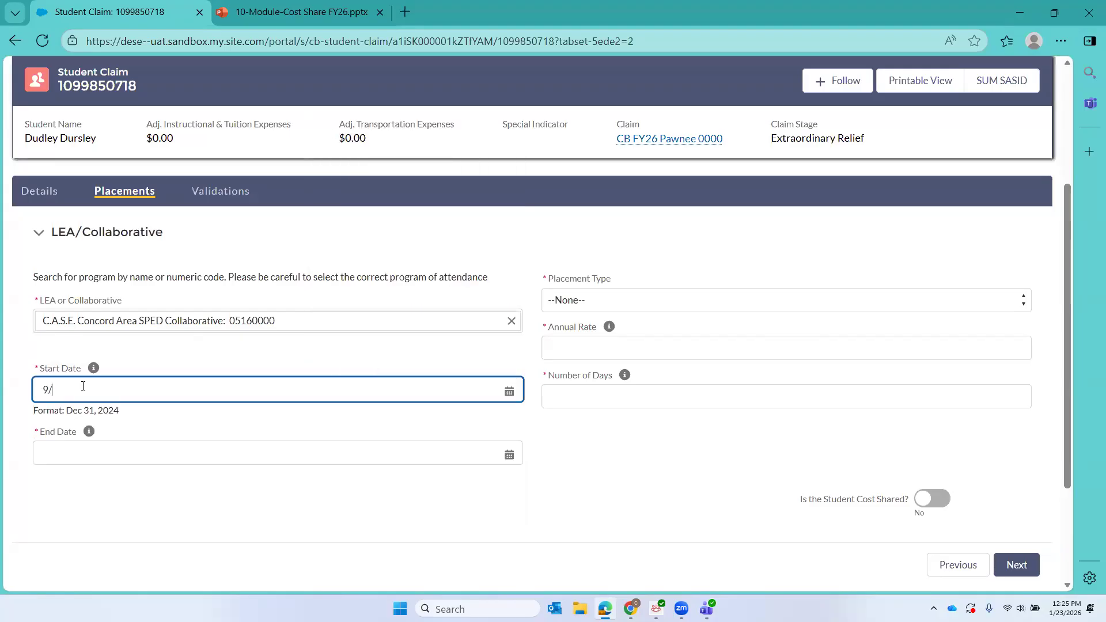
type("6/2025")
left_click(55, 449)
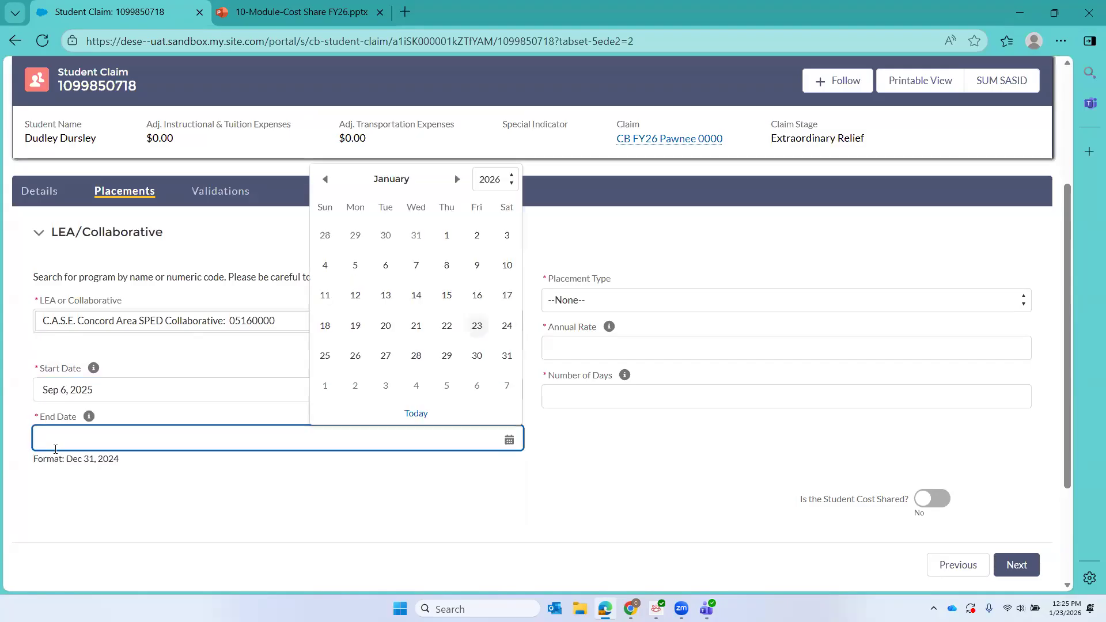
type("6/2")
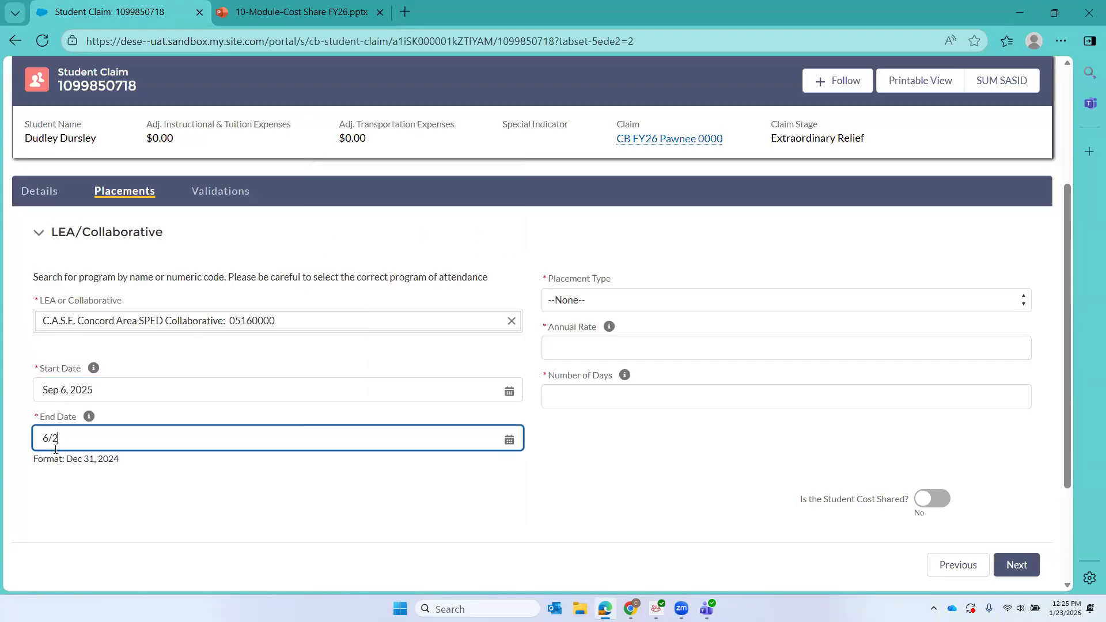
type("3/2026")
Set the placement type to Day, with an annual rate of $70,000 and 180 days.
left_click(574, 299)
left_click(569, 343)
left_click(569, 346)
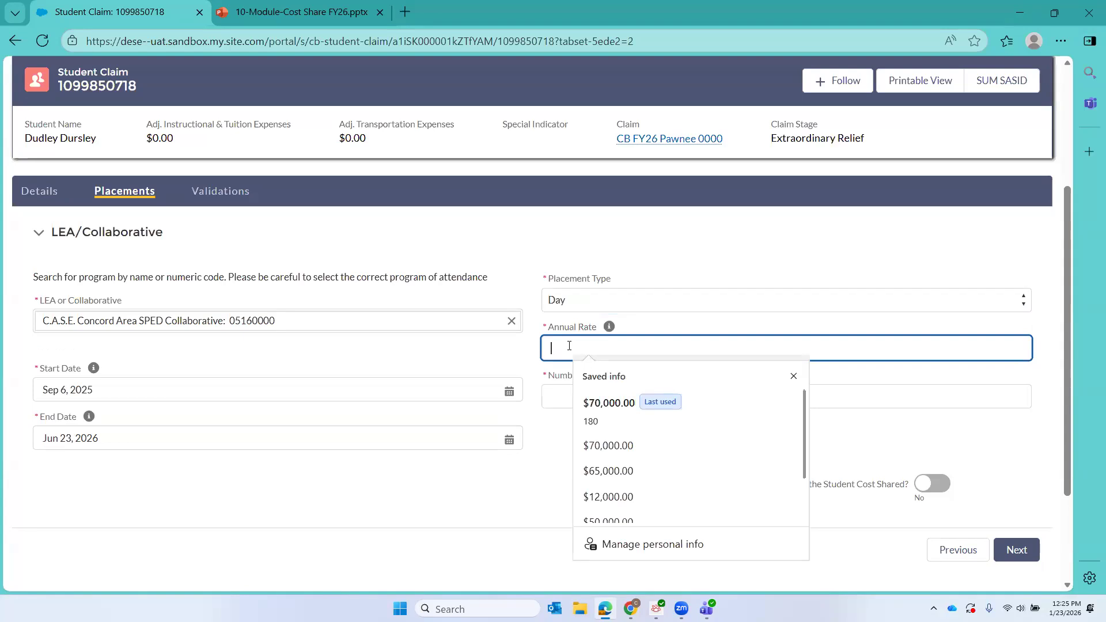
type("70000")
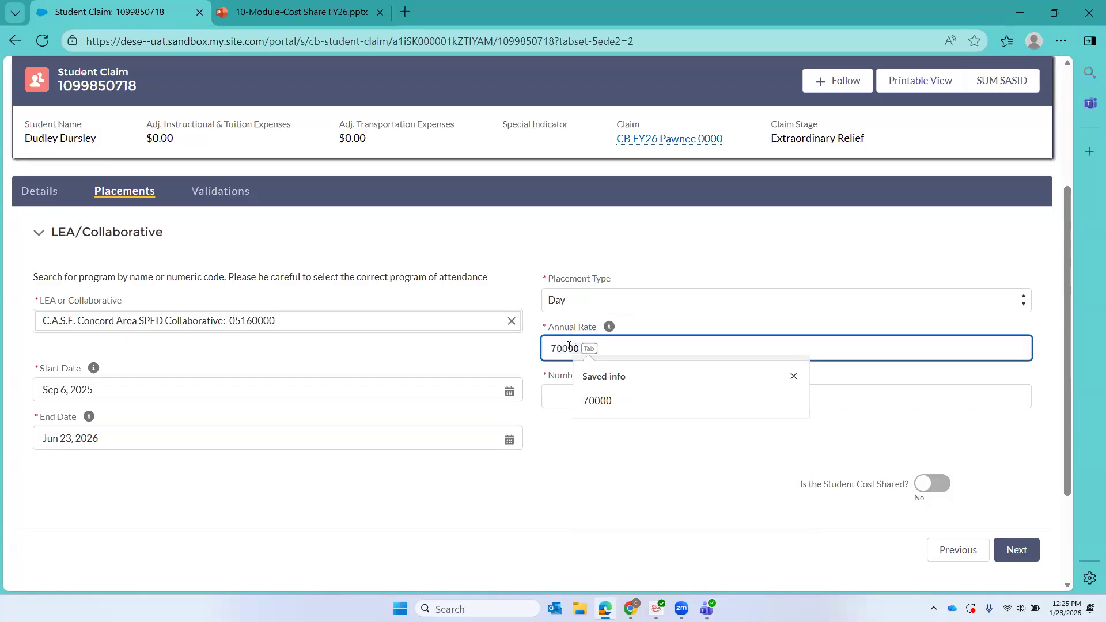
left_click(567, 397)
type("180")
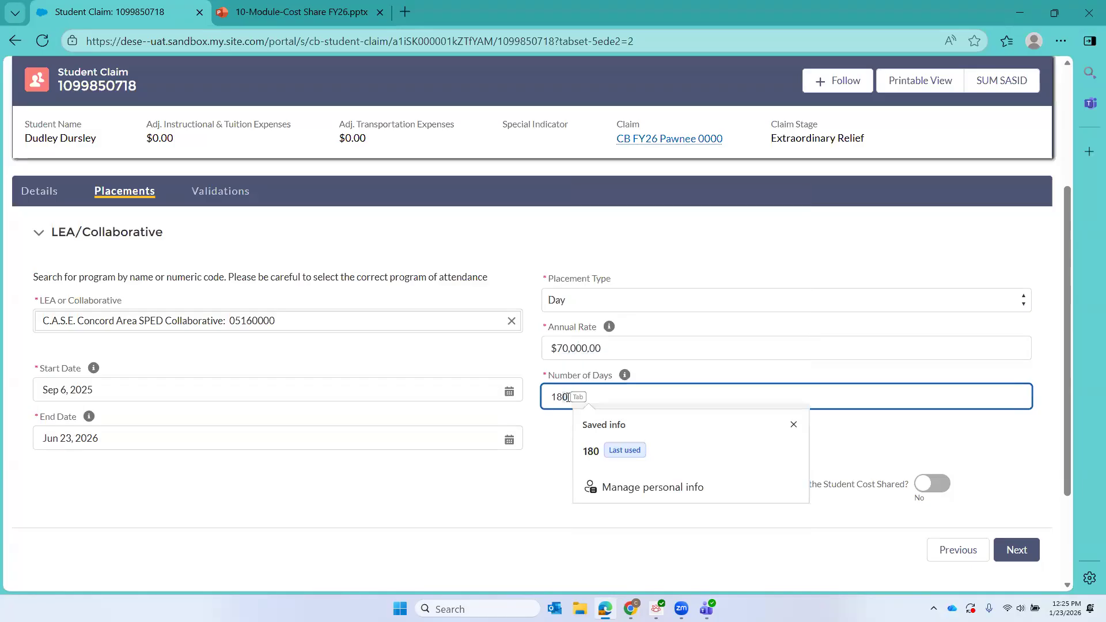
left_click(673, 491)
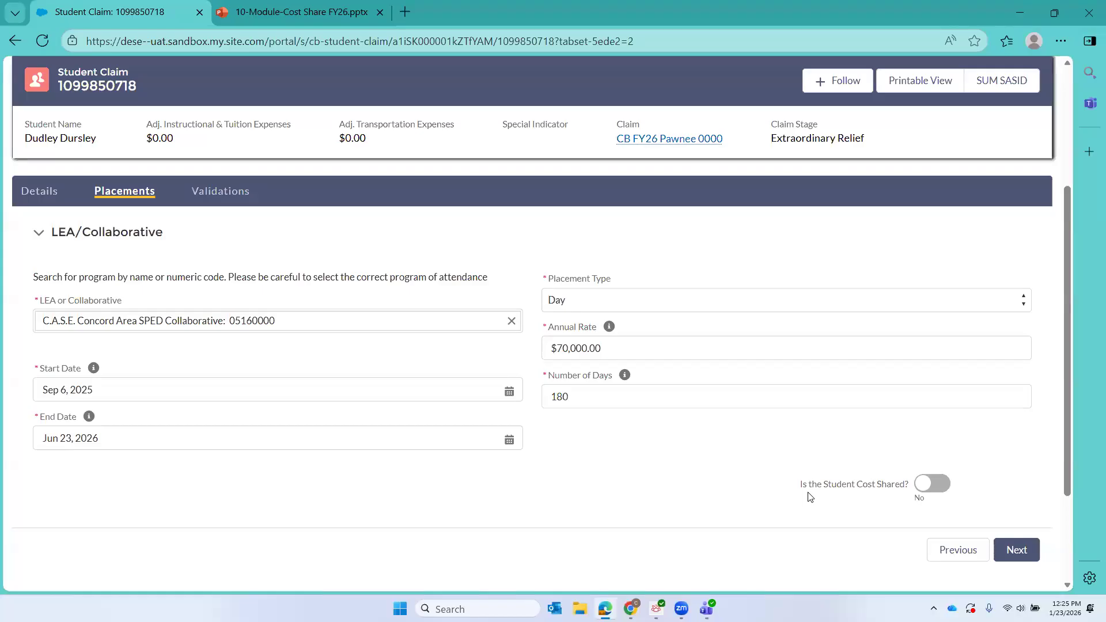
Mark the student as cost shared and choose 2nd LEA as the Cost Share 1 entity.
left_click(939, 487)
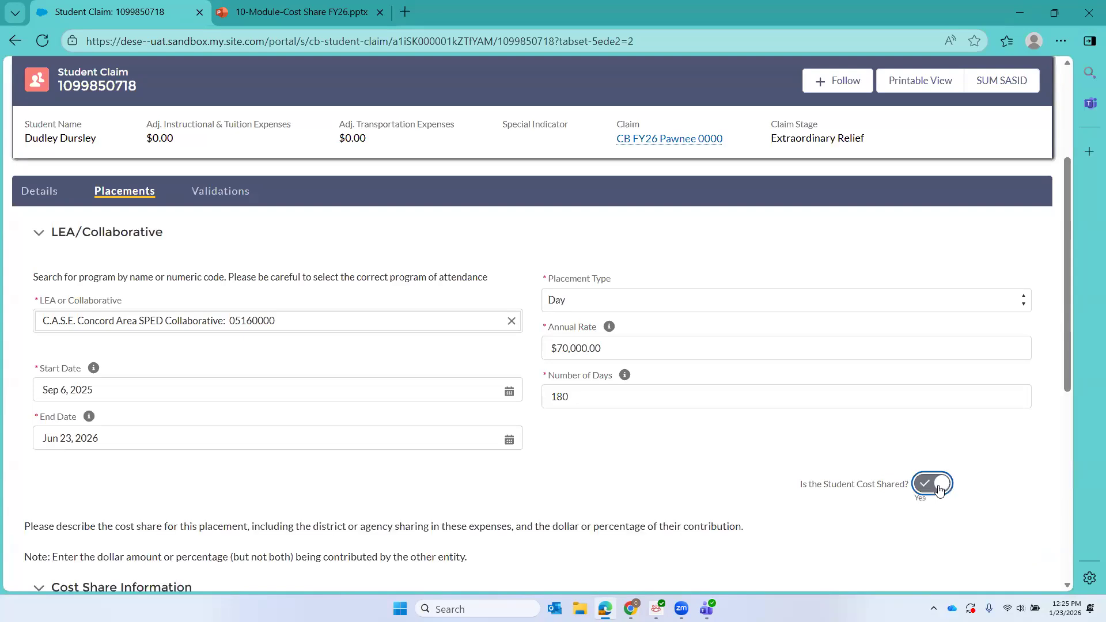
scroll(747, 484, "down", 3)
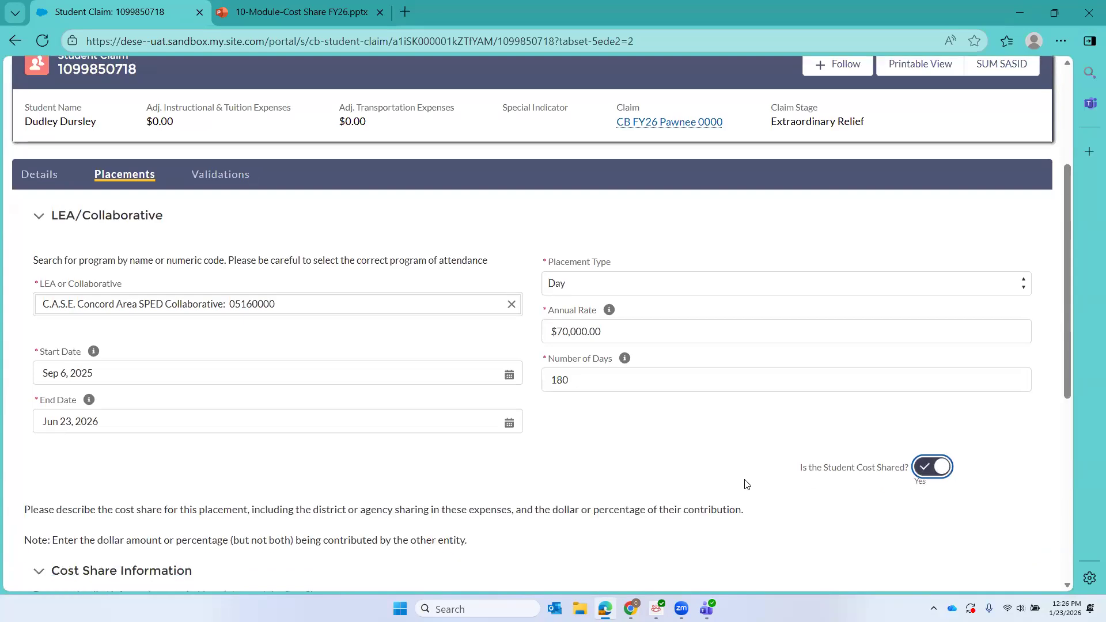
scroll(747, 484, "down", 2)
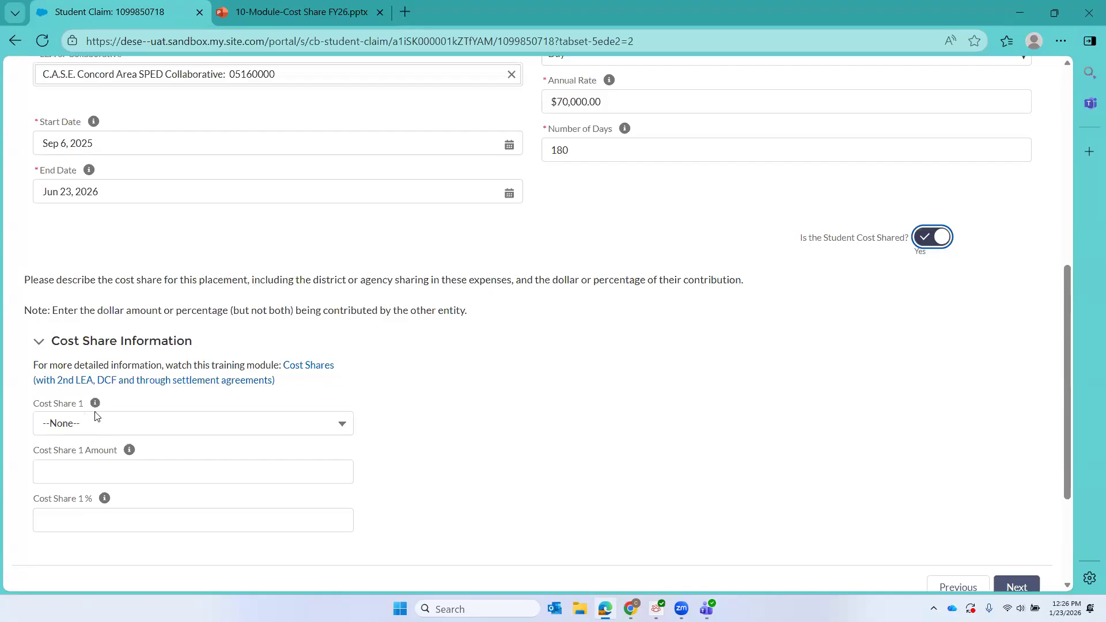
mouse_move(95, 408)
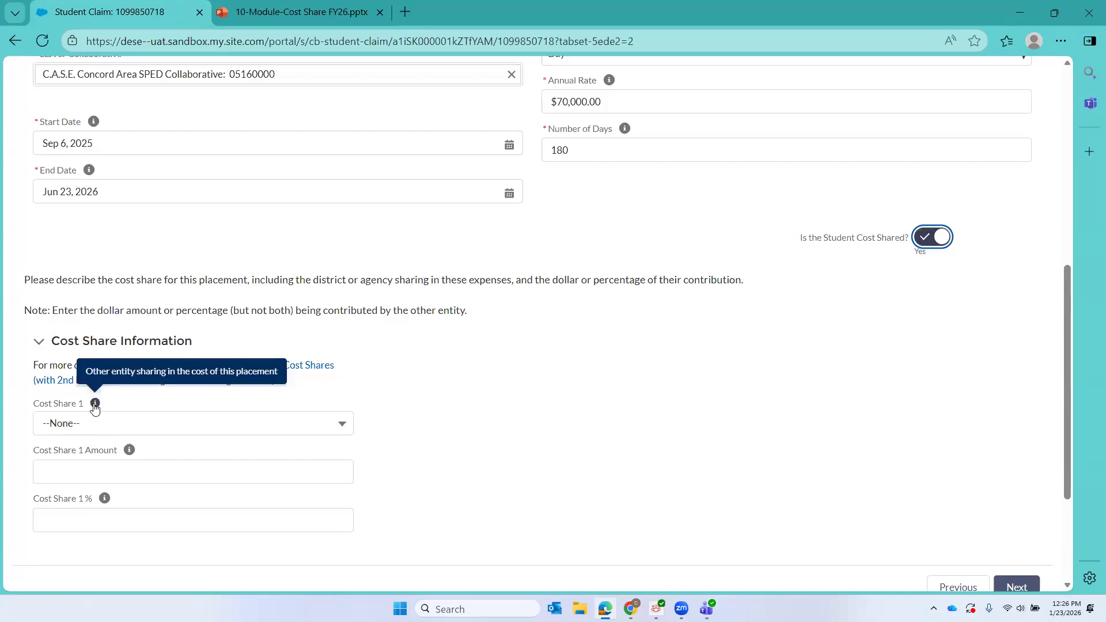
left_click(64, 425)
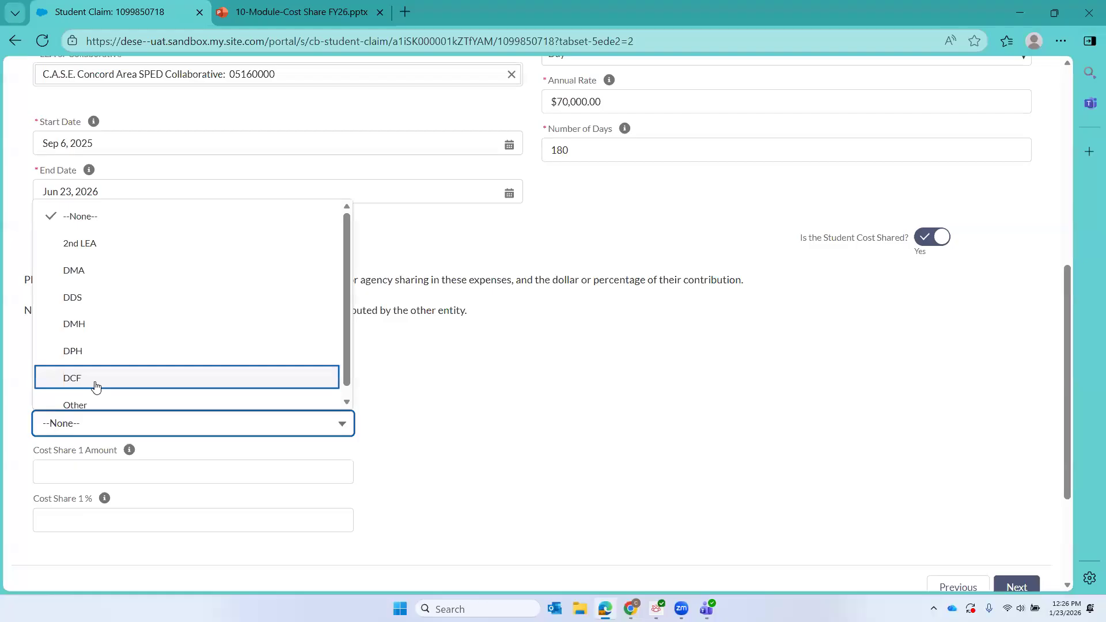
left_click(347, 403)
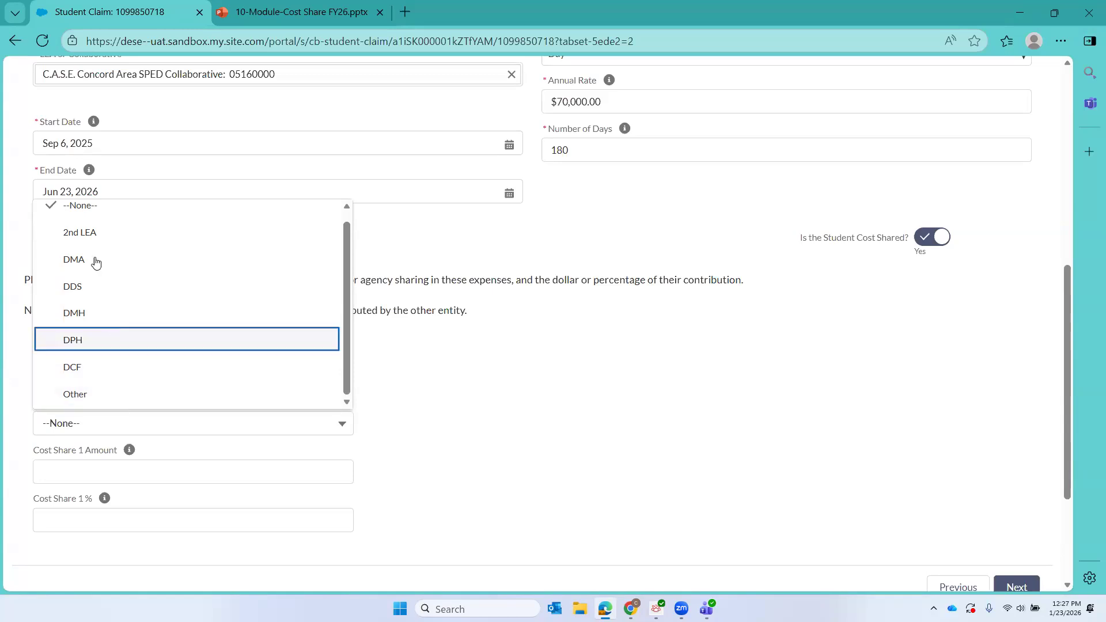
left_click(95, 236)
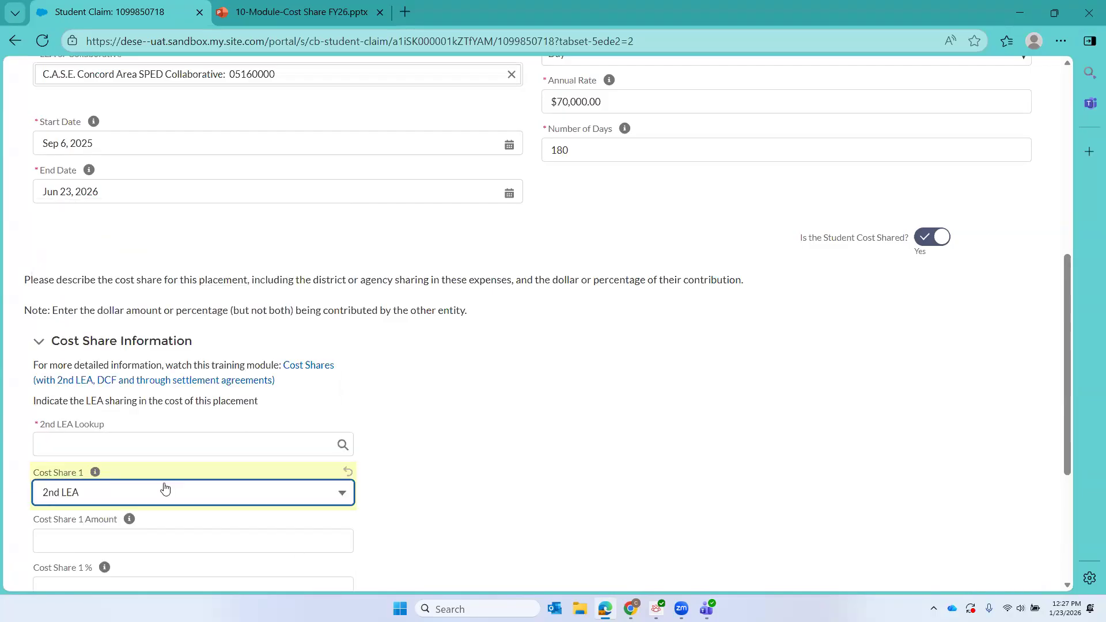
Look up and select Boston as the second LEA sharing the placement's cost.
left_click(89, 441)
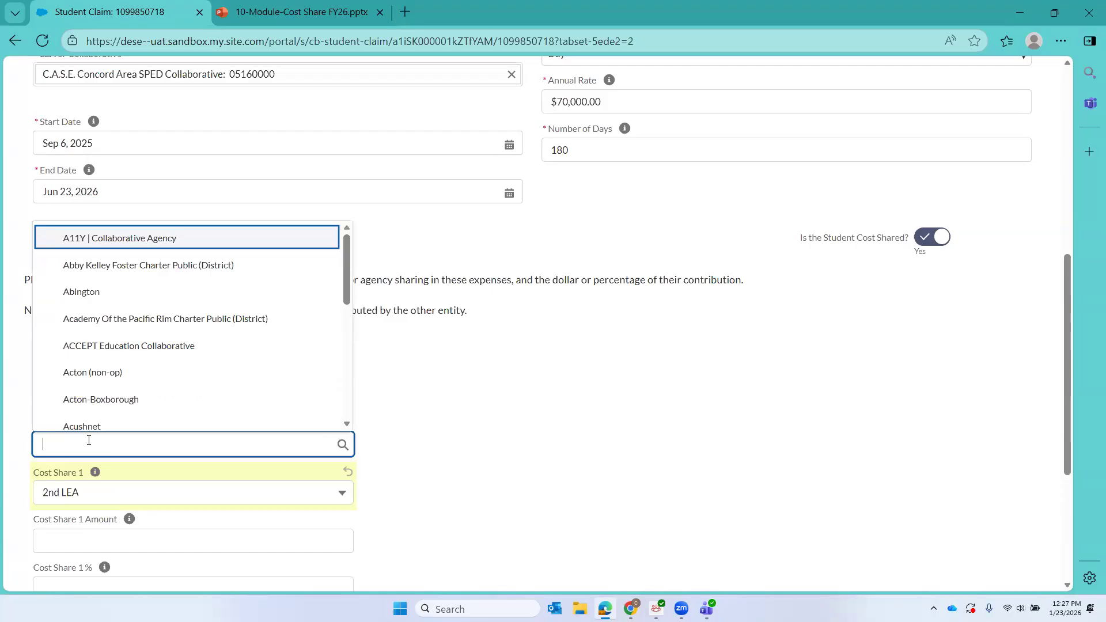
type("Boston")
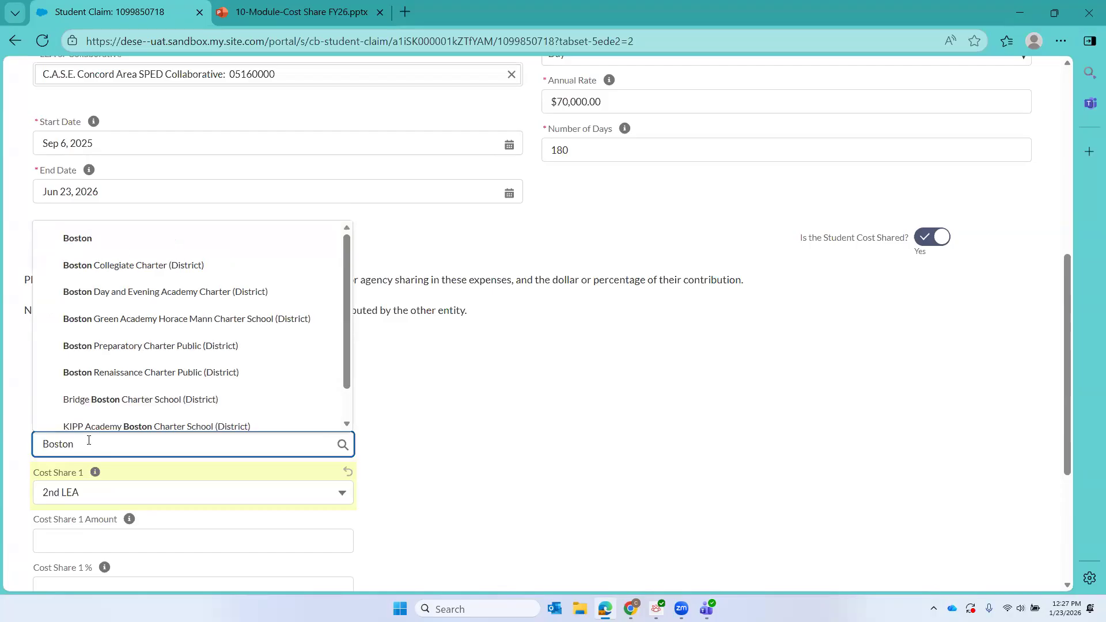
left_click(119, 248)
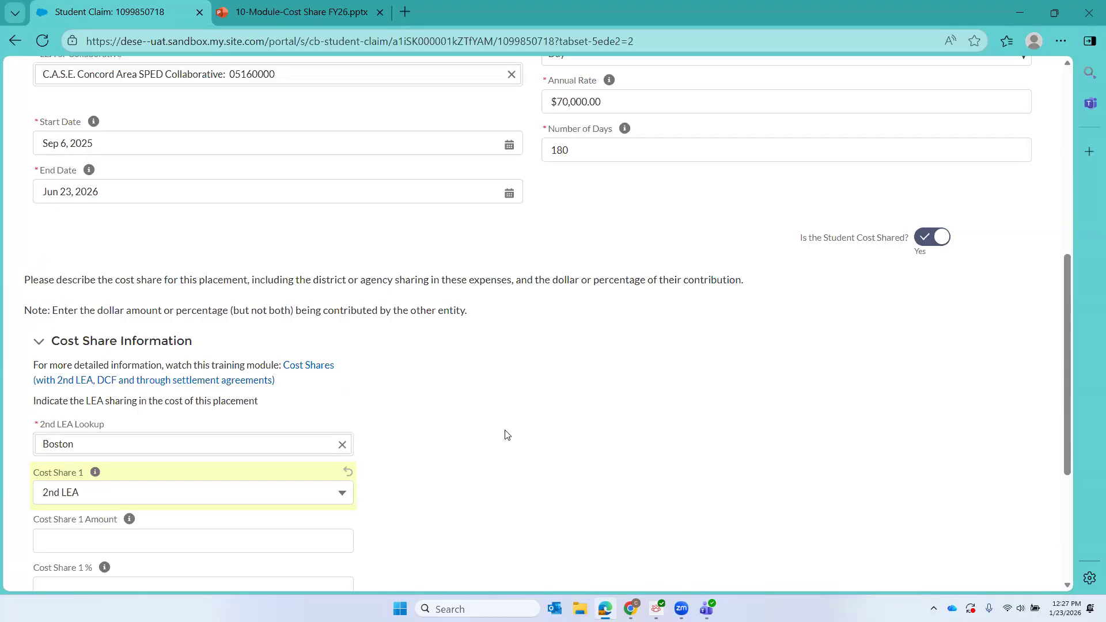
Set the Cost Share 1 percentage to 50, leaving the dollar amount blank.
scroll(506, 435, "down", 3)
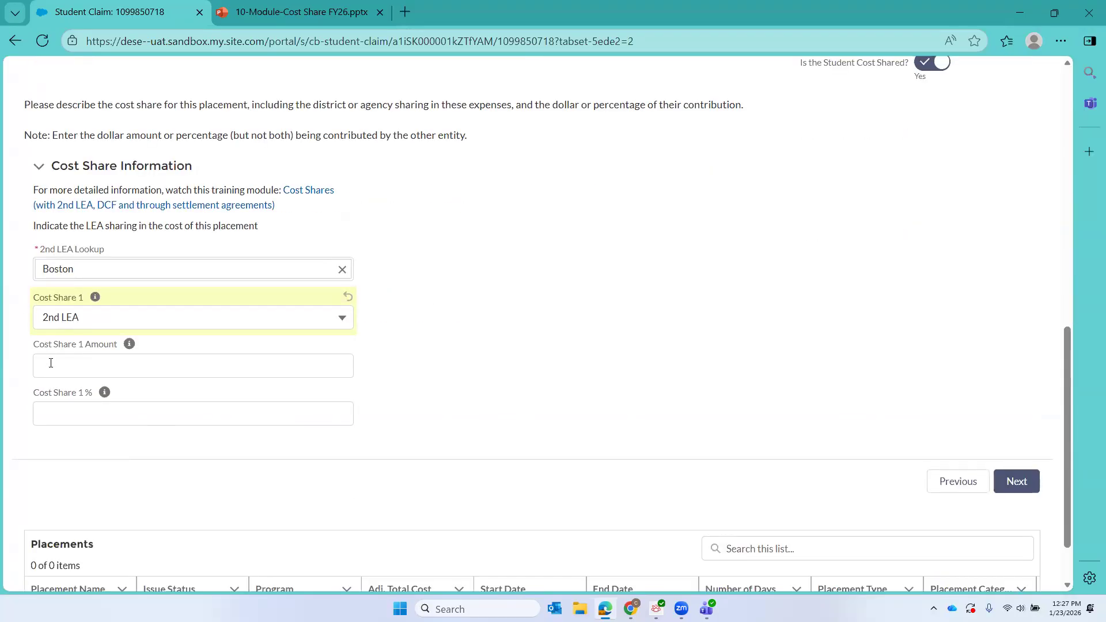
key("Tab")
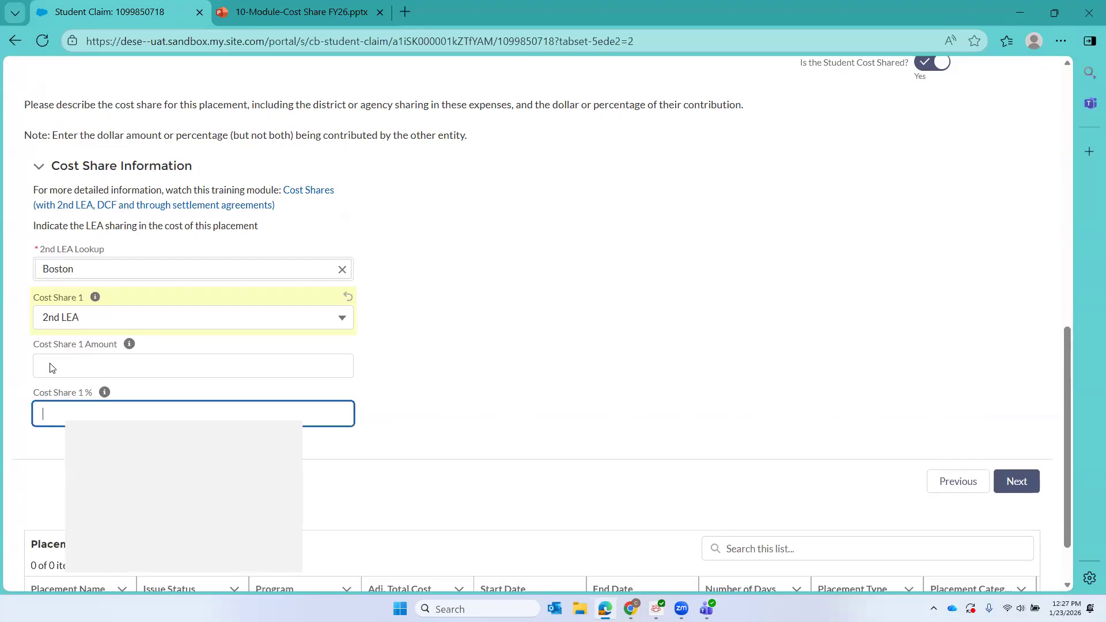
type("50")
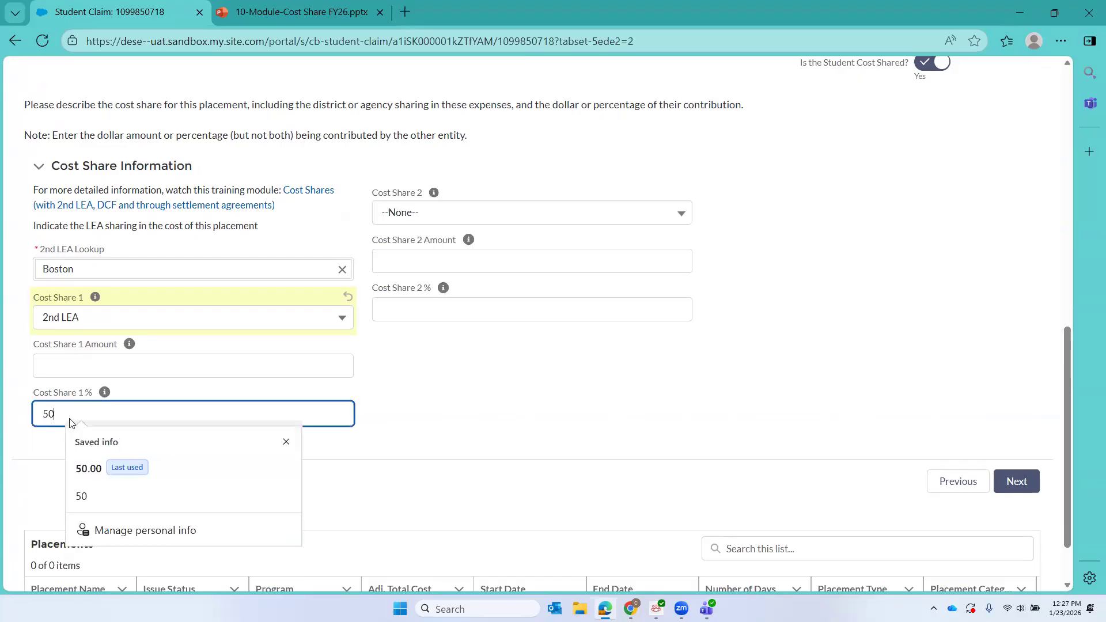
left_click(528, 370)
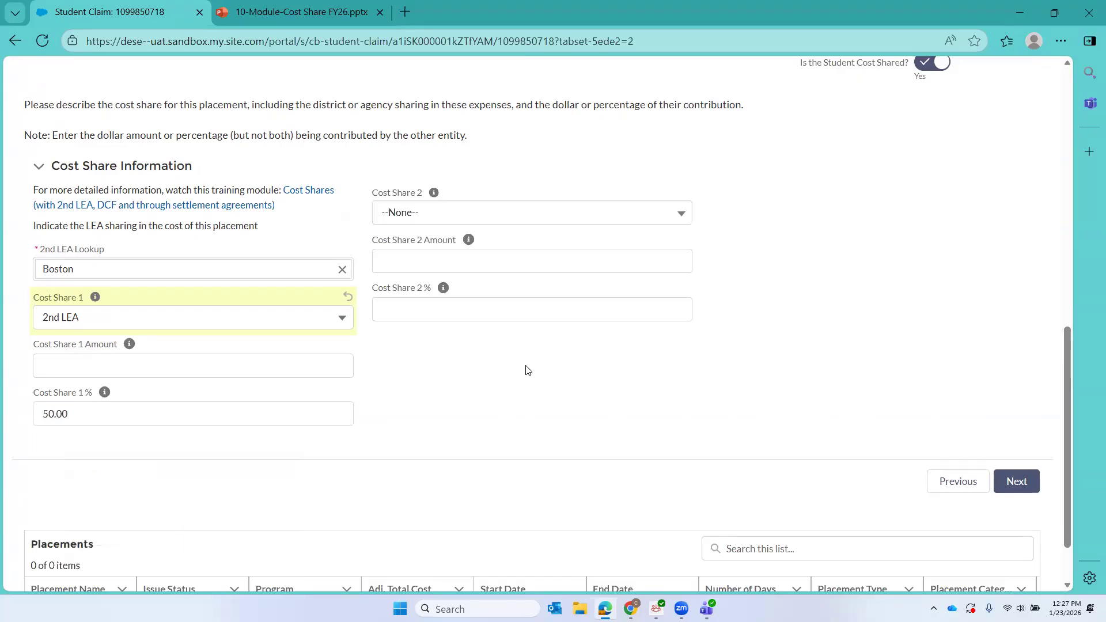
Submit the cost-shared placement and continue past its summary to the placement type selection.
left_click(1023, 483)
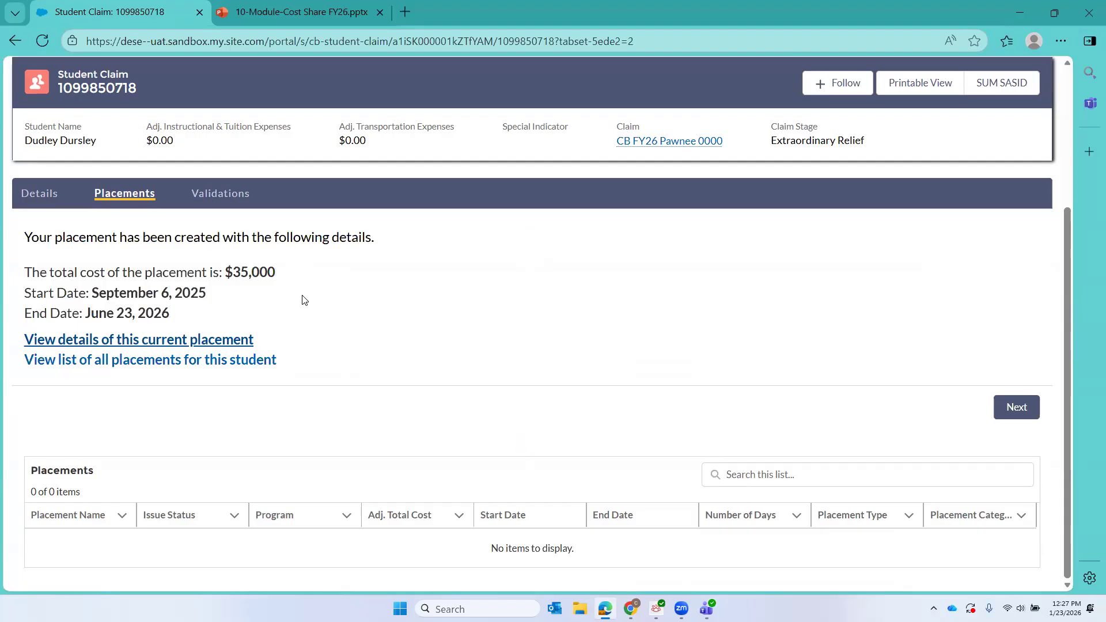
left_click(1015, 407)
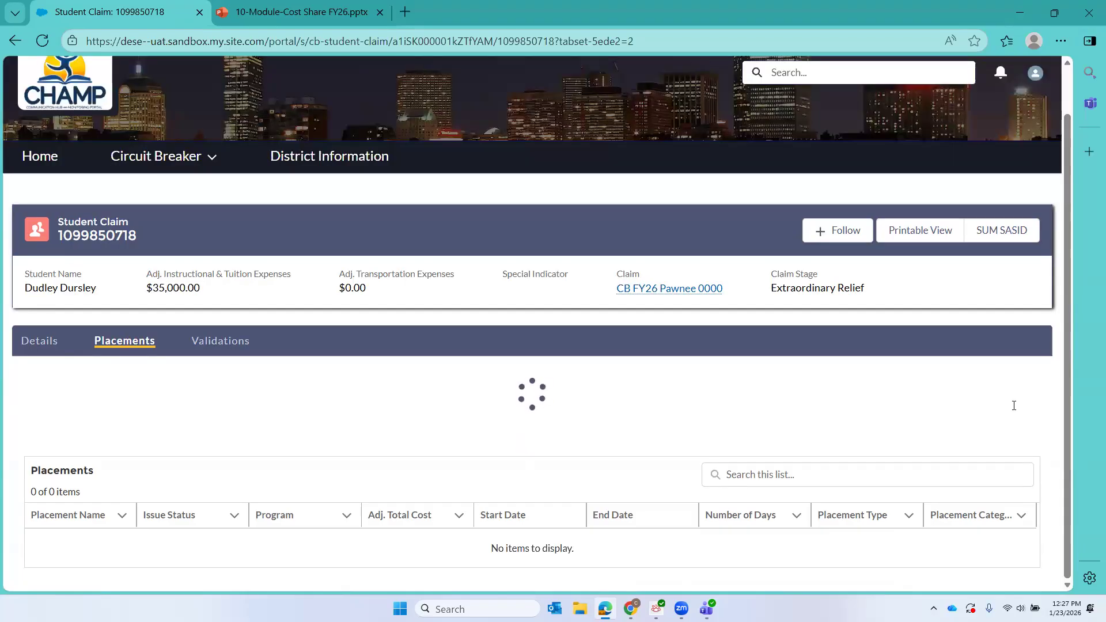
scroll(448, 369, "down", 3)
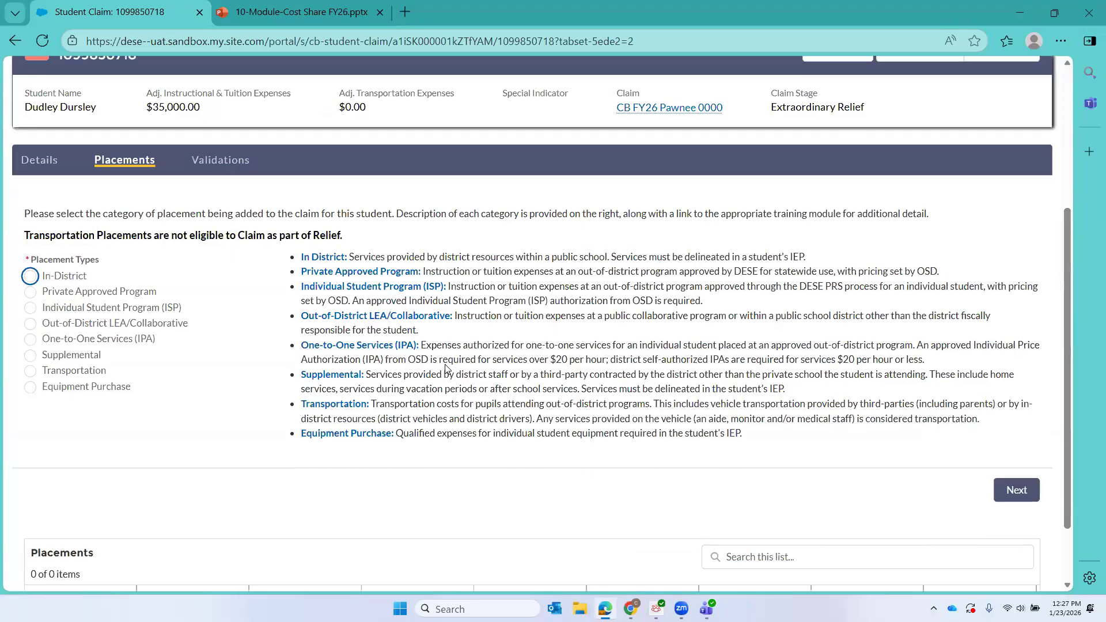
Reload the student claim page to refresh its placements list, and open the C.A.S.E. Concord Area SPED Collaborative placement record.
scroll(447, 369, "up", 3)
scroll(448, 369, "down", 3)
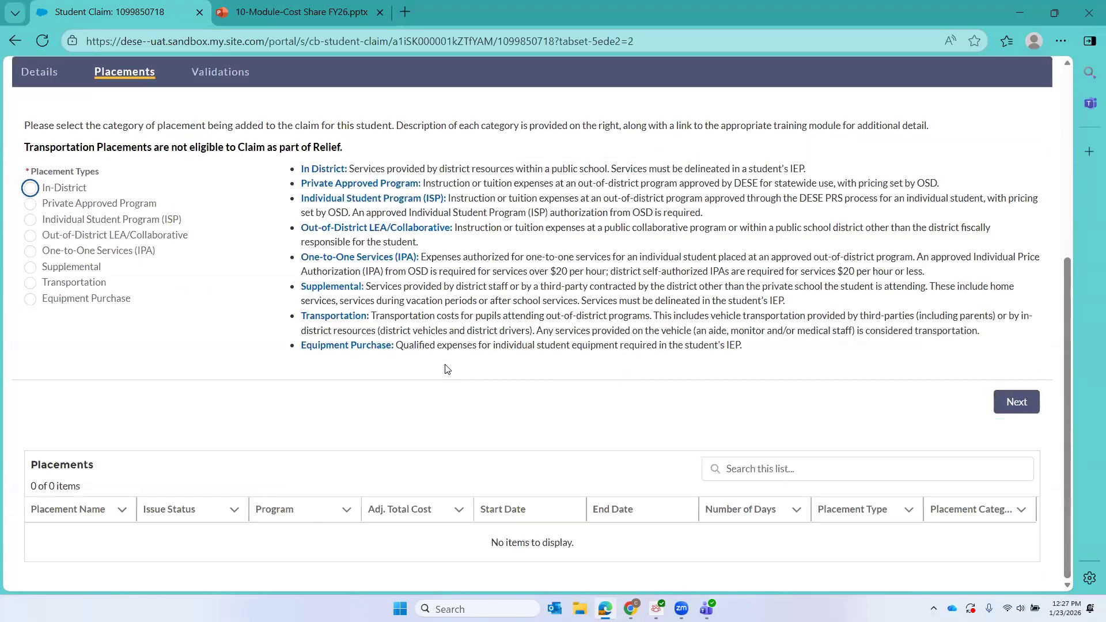
scroll(448, 369, "up", 3)
left_click(42, 41)
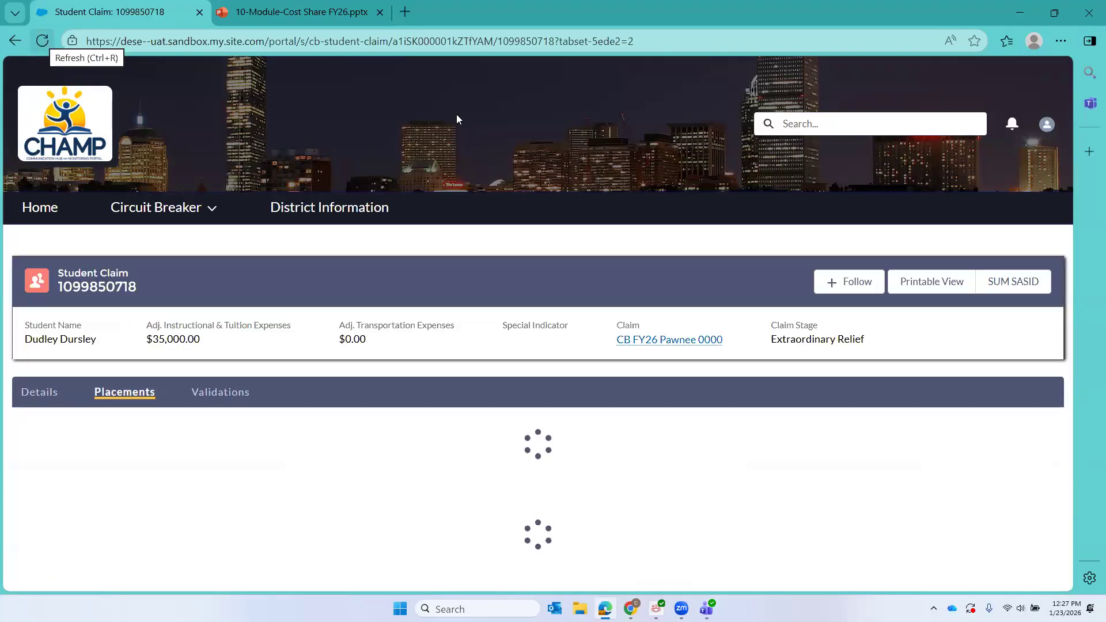
scroll(488, 272, "down", 6)
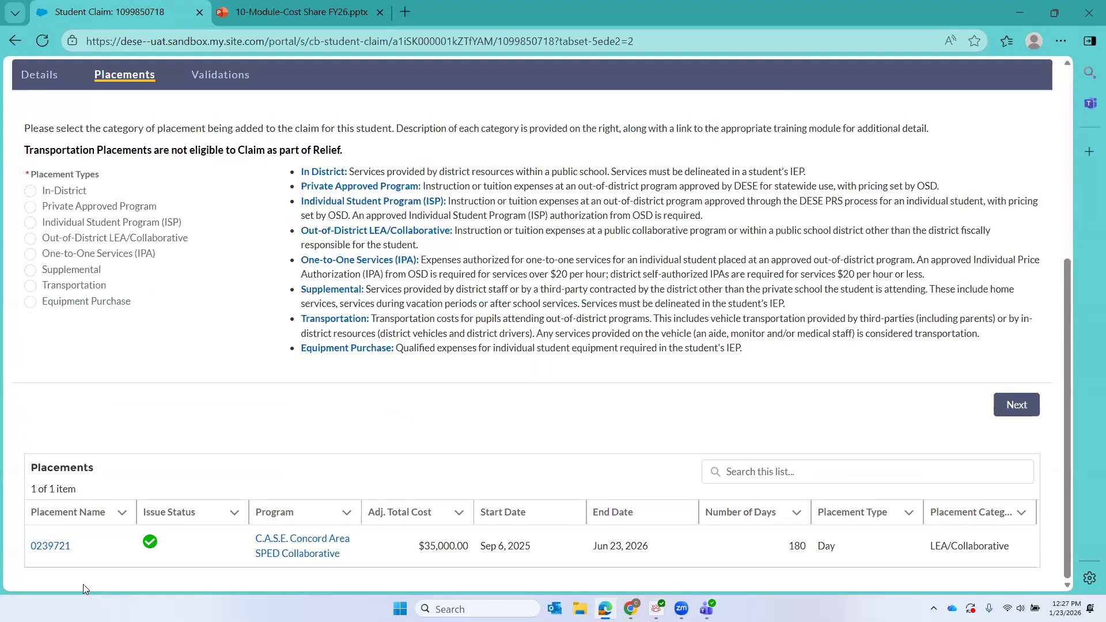
left_click(54, 548)
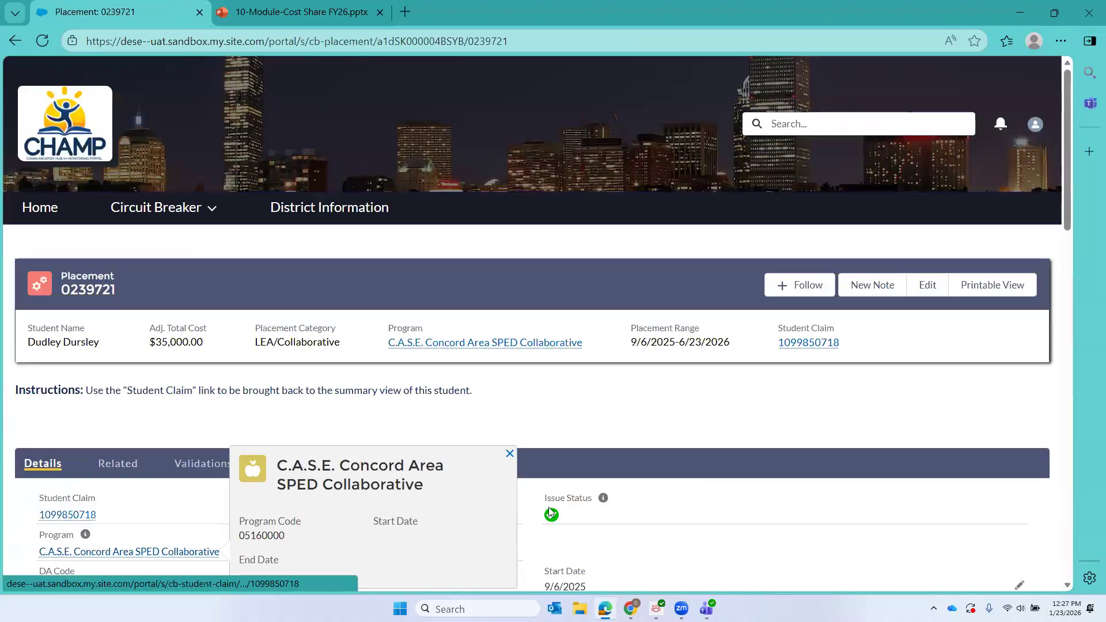
Examine the placement's program, dates, total and adjusted costs, rates, Cost Share 1 entries and second LEA.
scroll(549, 508, "down", 3)
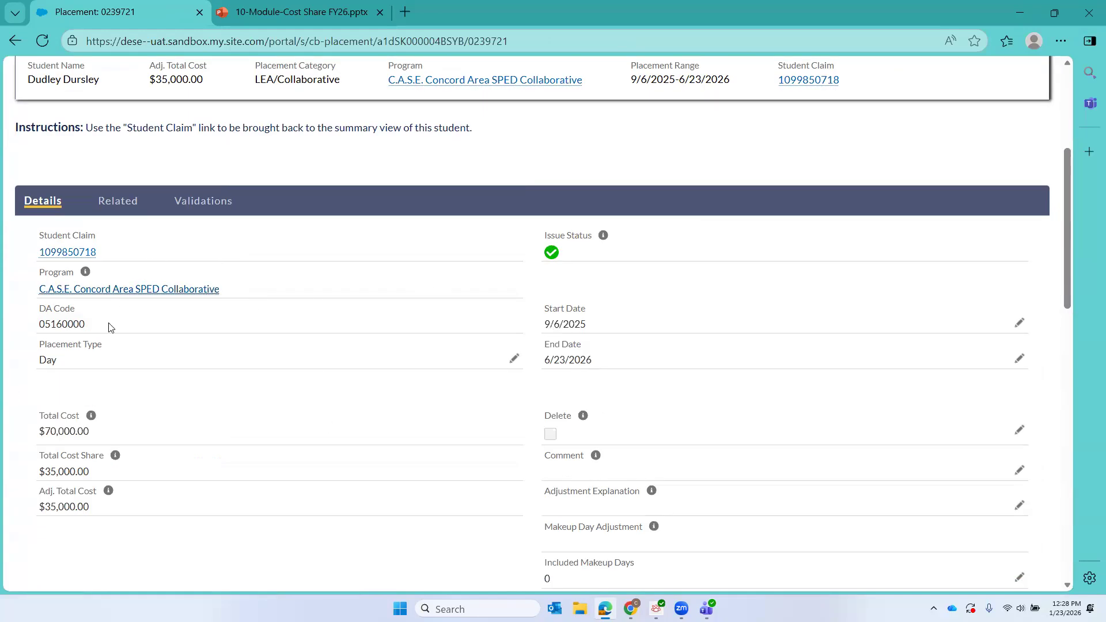
mouse_move(47, 293)
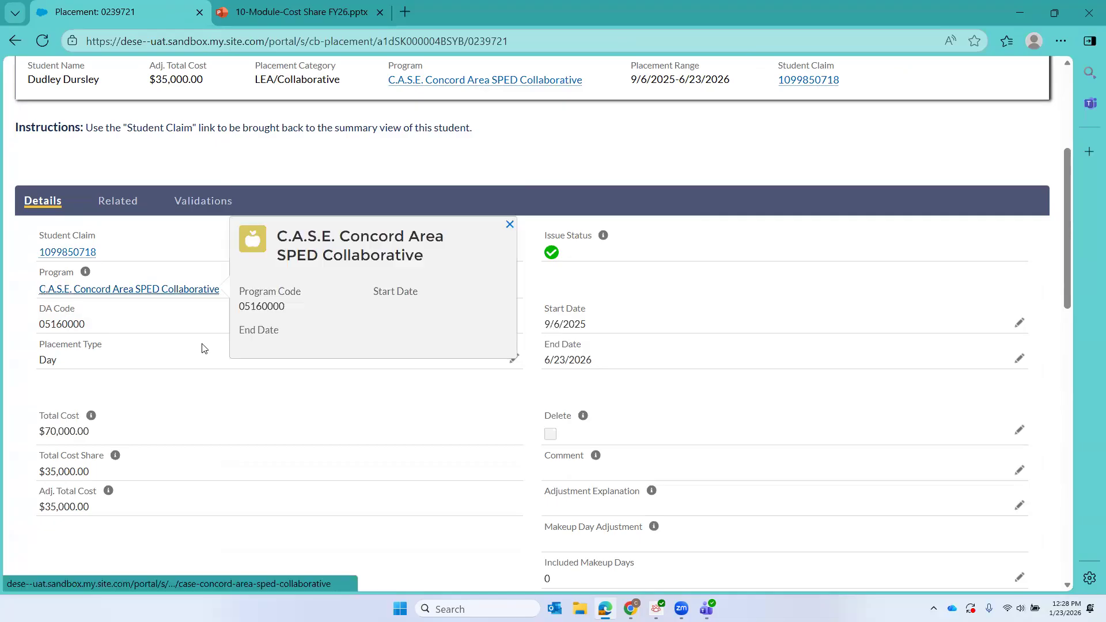
scroll(195, 348, "down", 3)
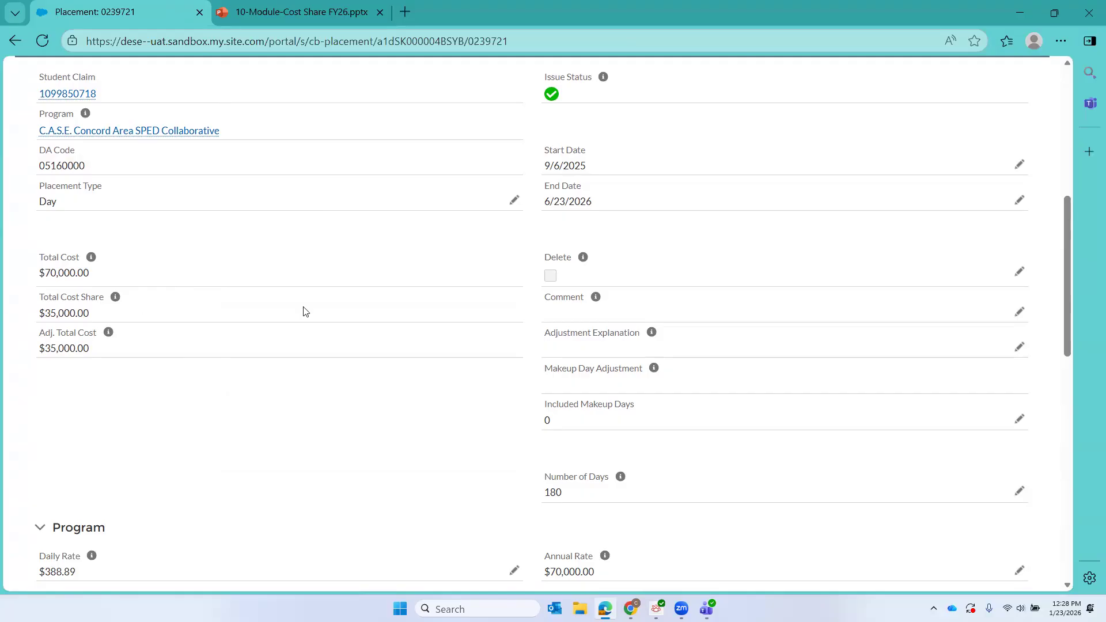
scroll(302, 344, "down", 4)
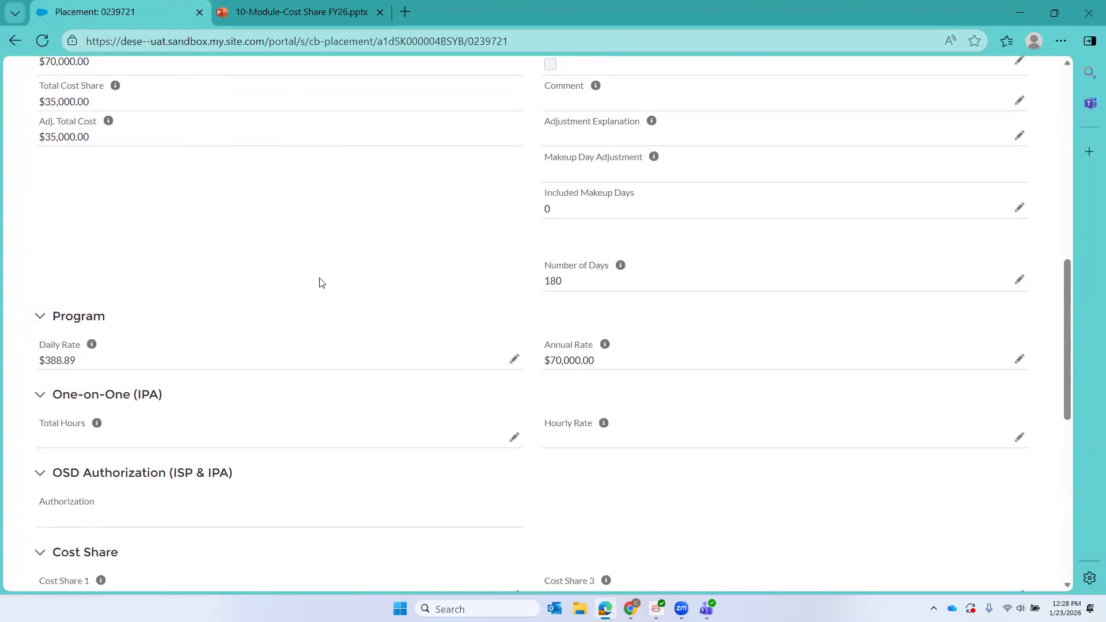
scroll(321, 283, "down", 5)
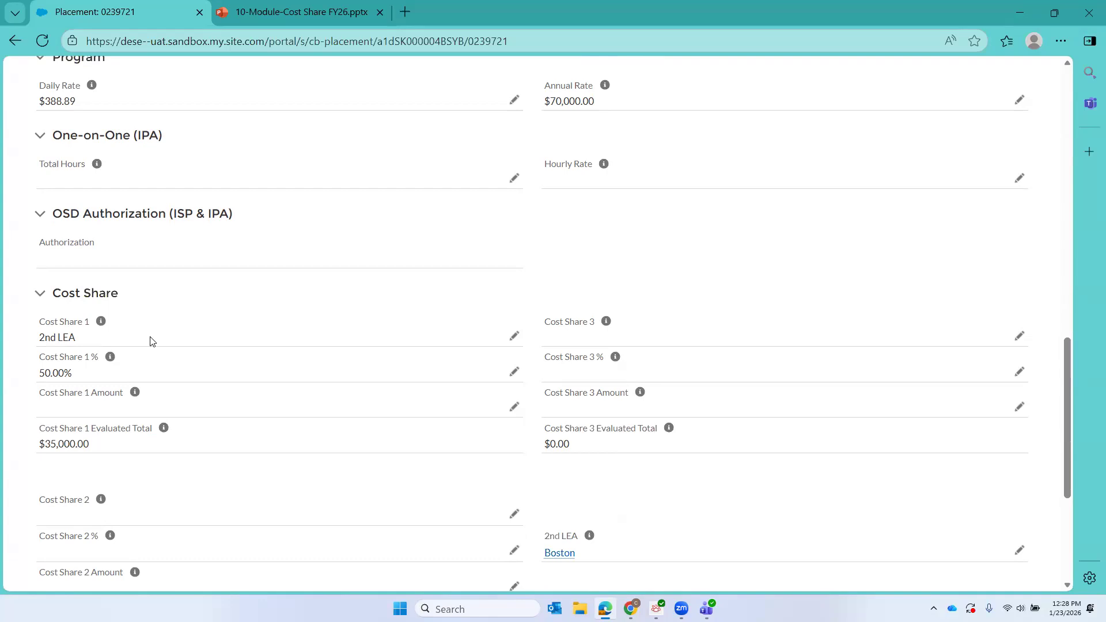
scroll(150, 342, "down", 3)
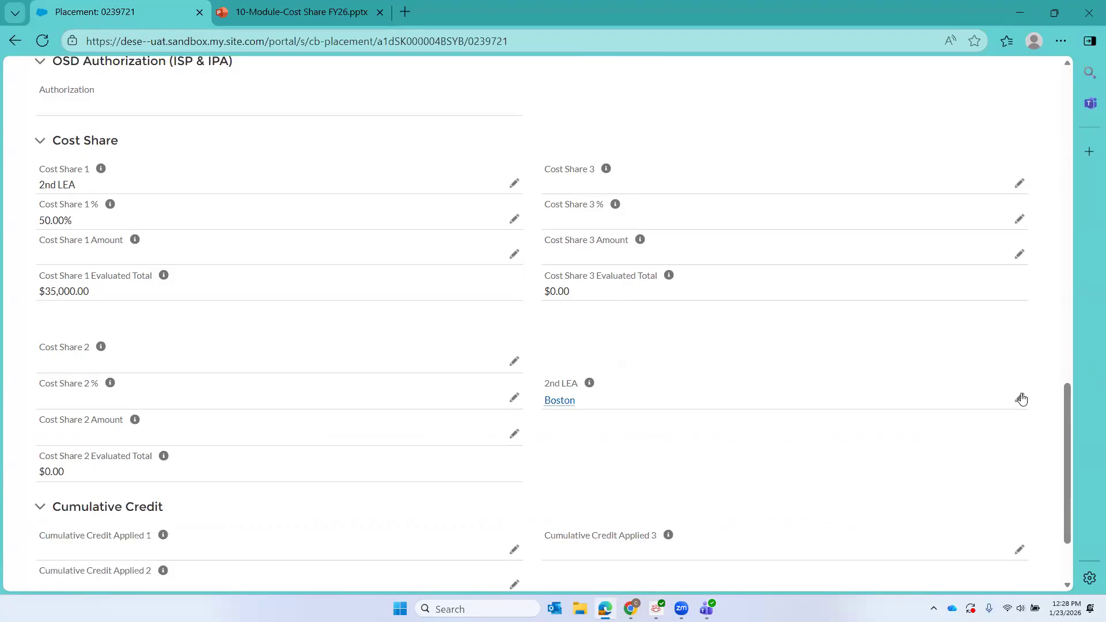
scroll(312, 354, "up", 15)
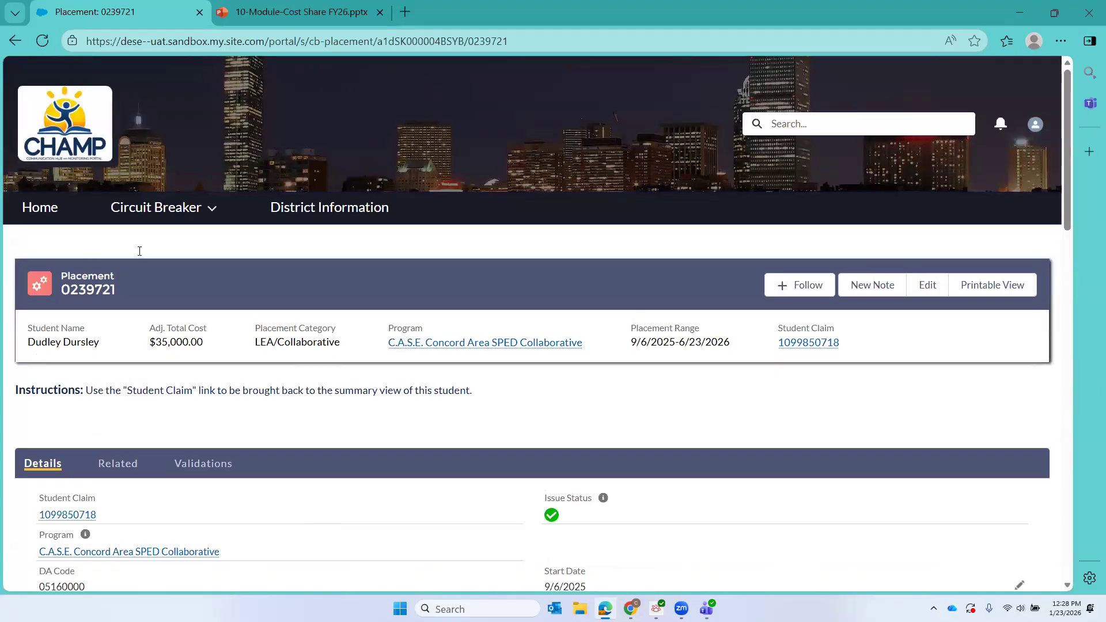
Return to the student claim and examine its applied threshold, cost shares, adjusted expenses and net instructional and tuition amount.
left_click(801, 349)
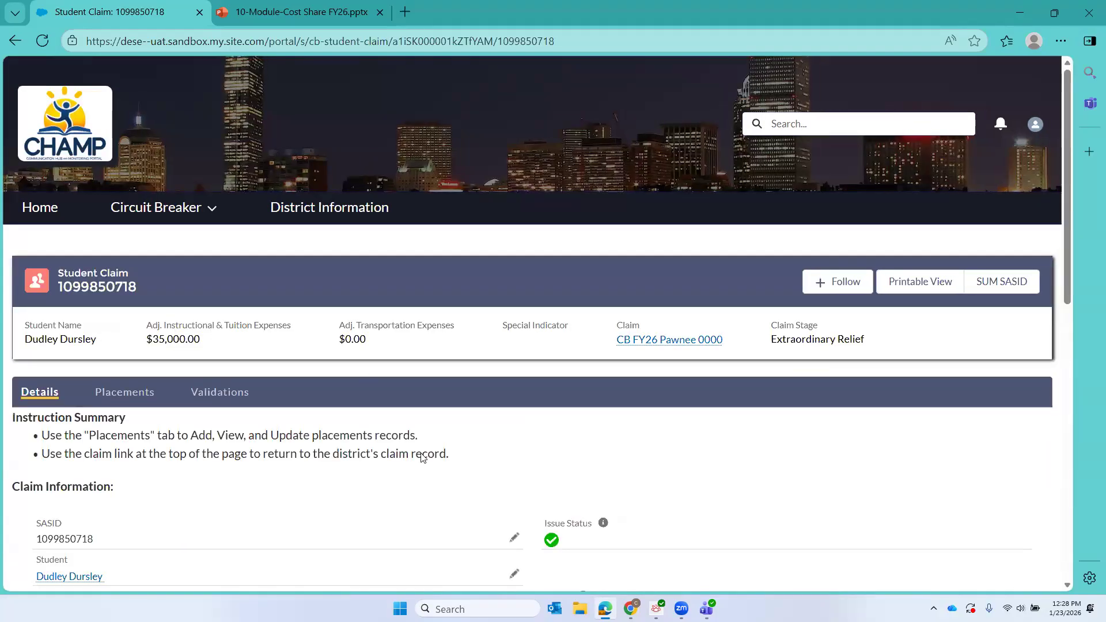
scroll(423, 458, "down", 4)
scroll(438, 467, "up", 4)
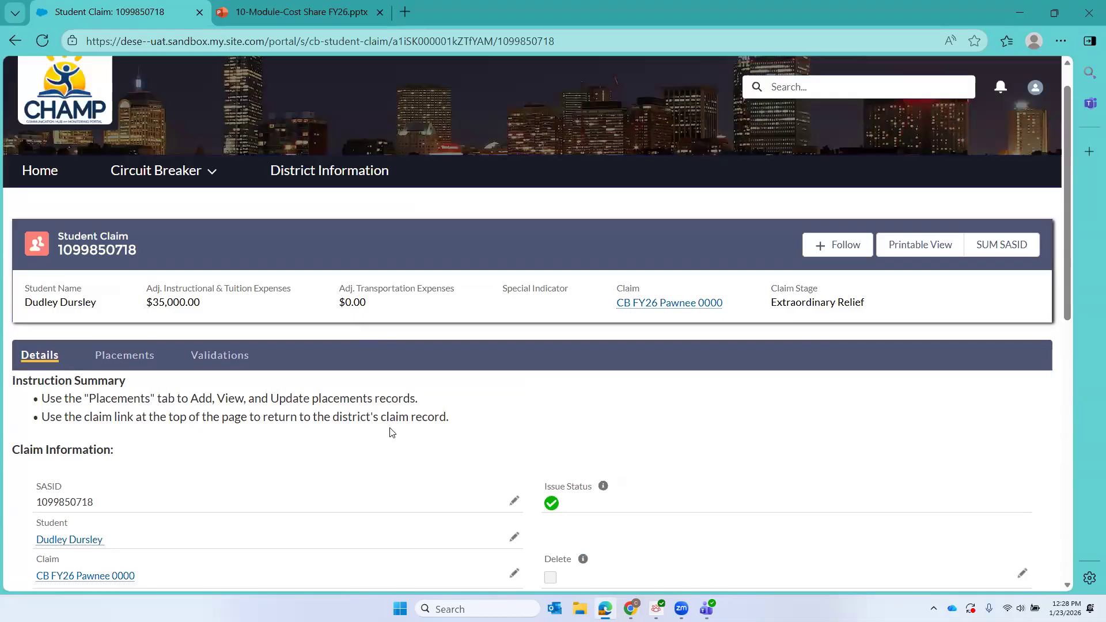
scroll(391, 433, "down", 5)
scroll(390, 433, "down", 5)
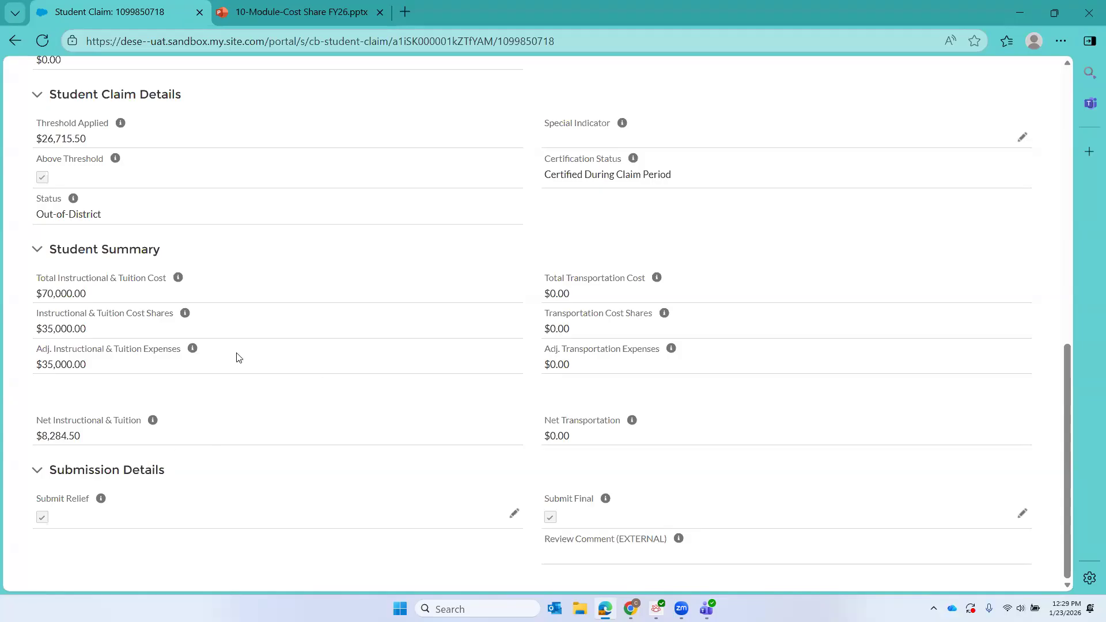
scroll(427, 363, "up", 3)
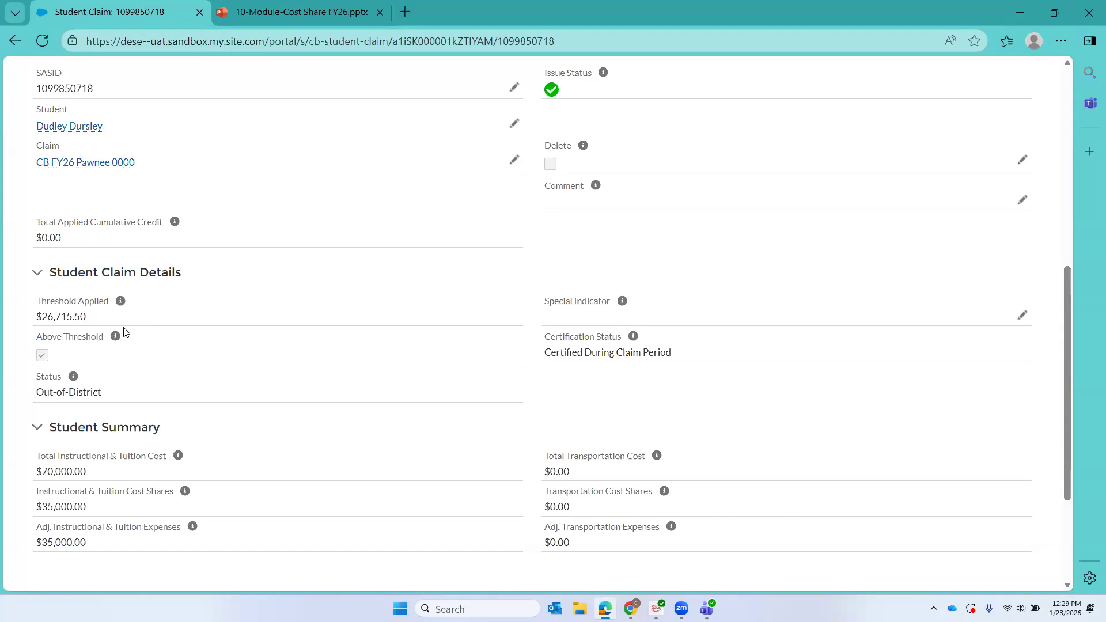
scroll(124, 331, "up", 1)
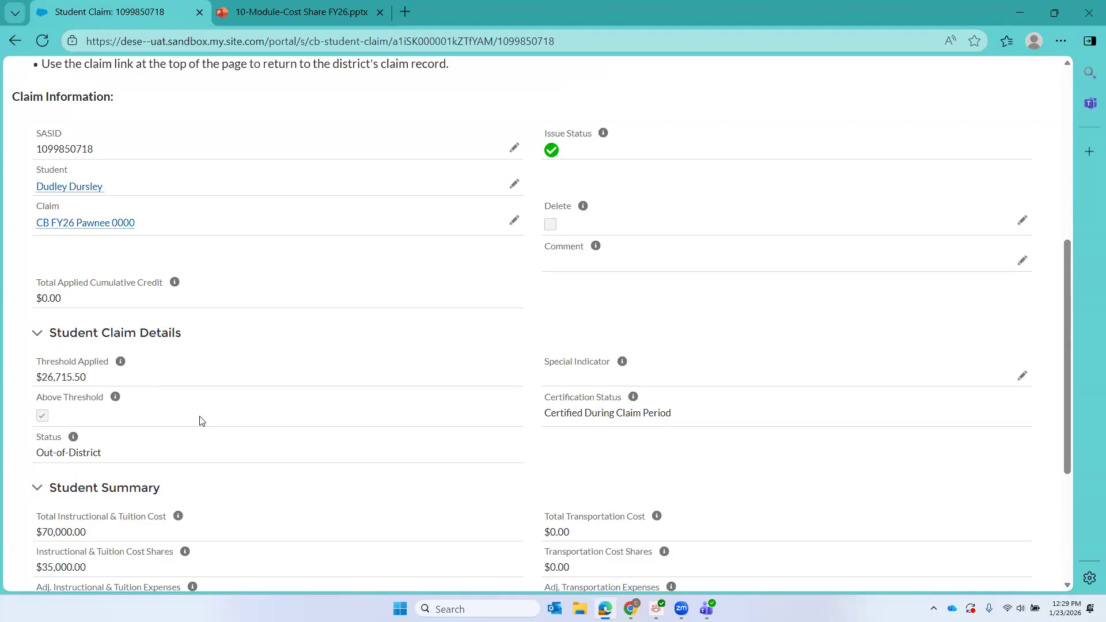
scroll(201, 421, "down", 2)
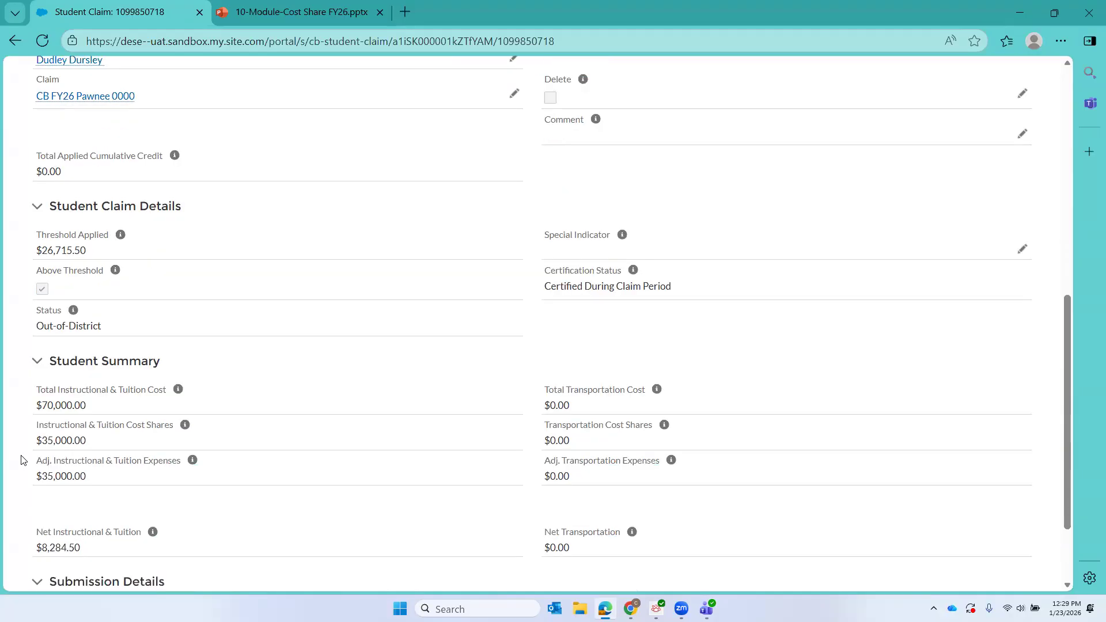
scroll(21, 459, "up", 2)
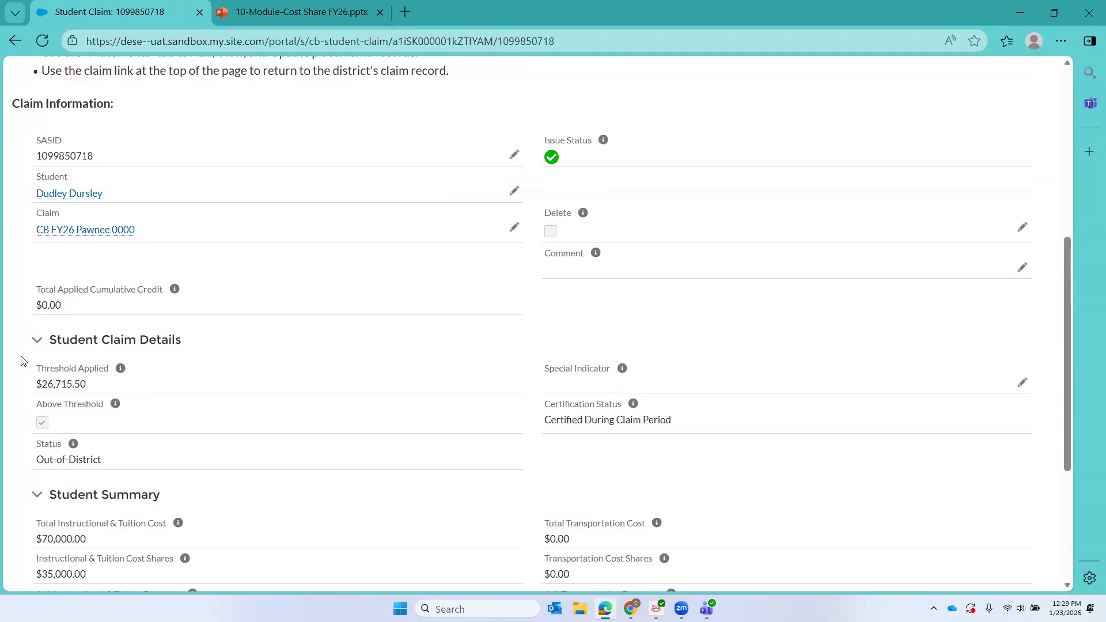
scroll(215, 348, "up", 6)
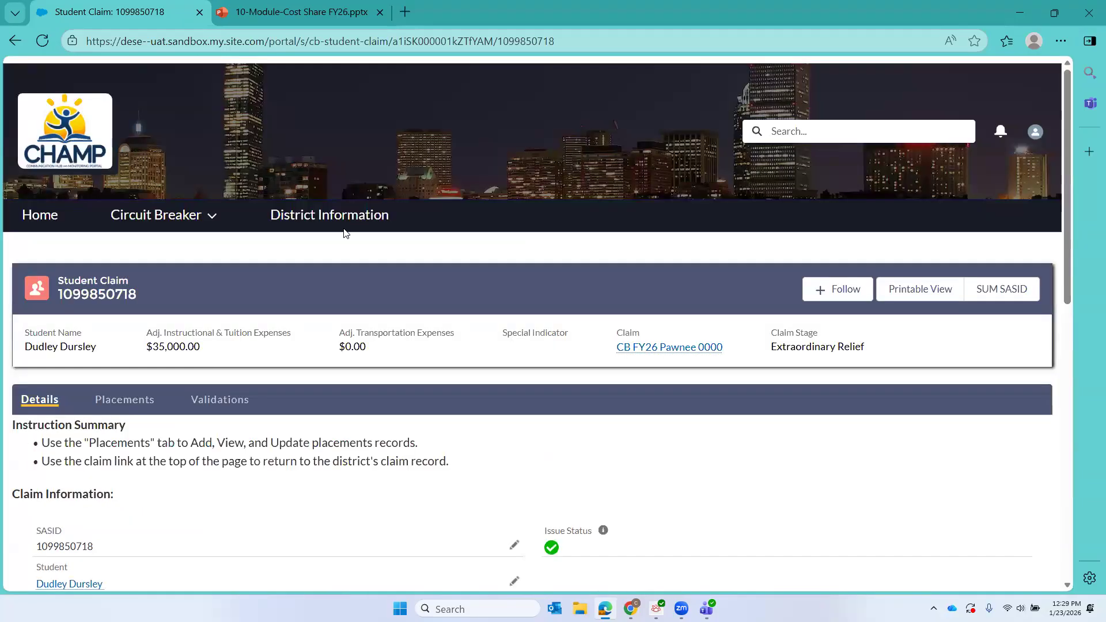
Go back to the CB FY26 Pawnee 0000 claim, open the student claim with $0.00 instructional expenses, and review its details.
left_click(643, 344)
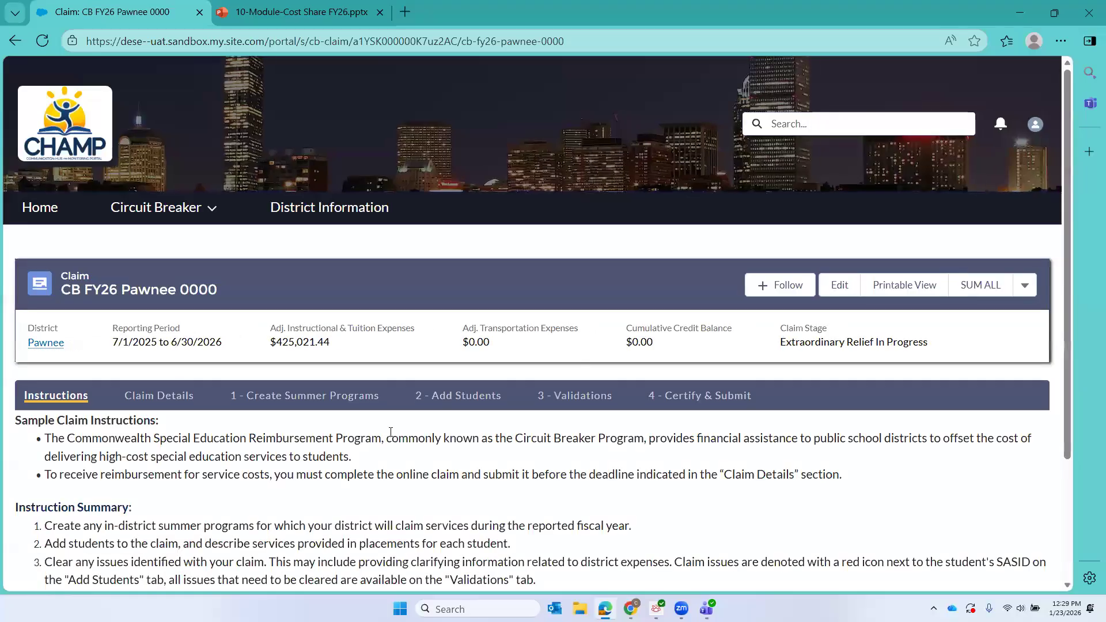
scroll(391, 432, "down", 3)
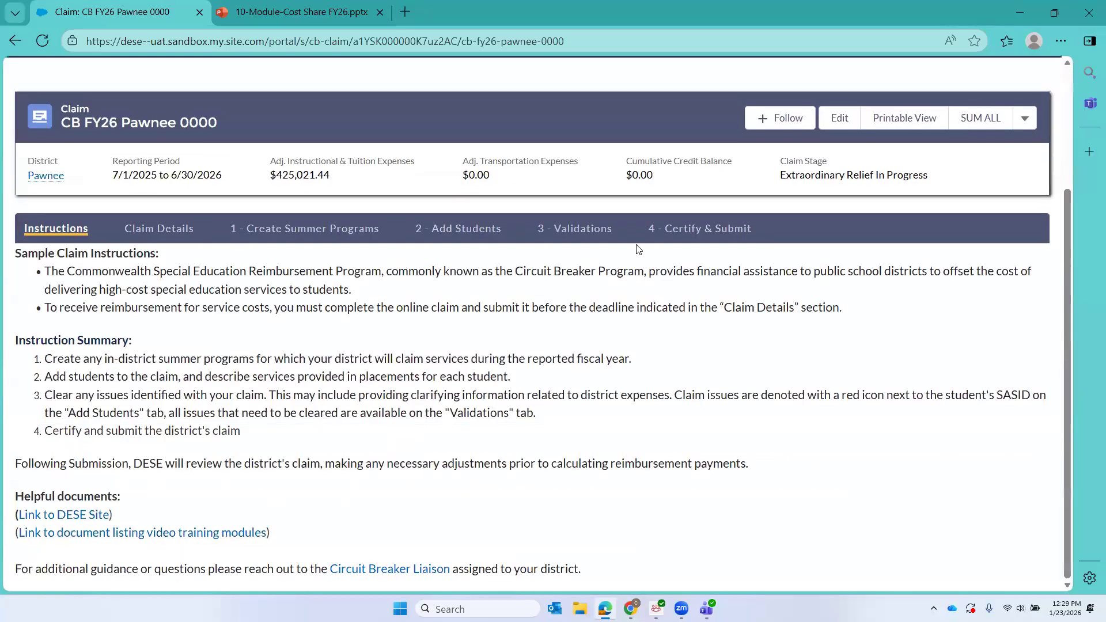
left_click(472, 229)
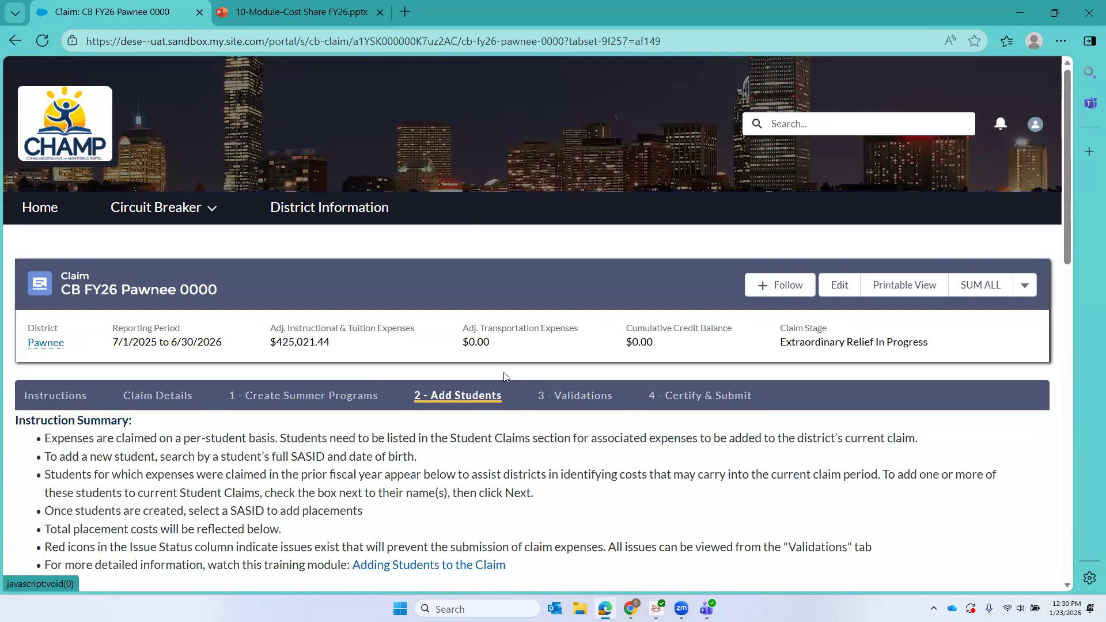
scroll(505, 377, "down", 10)
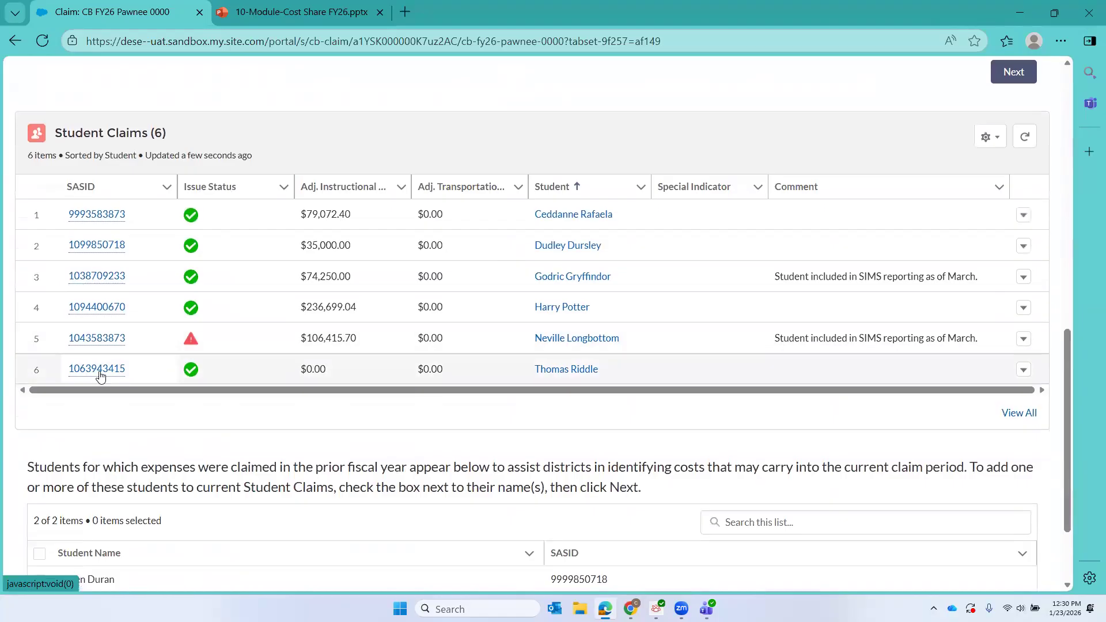
left_click(98, 369)
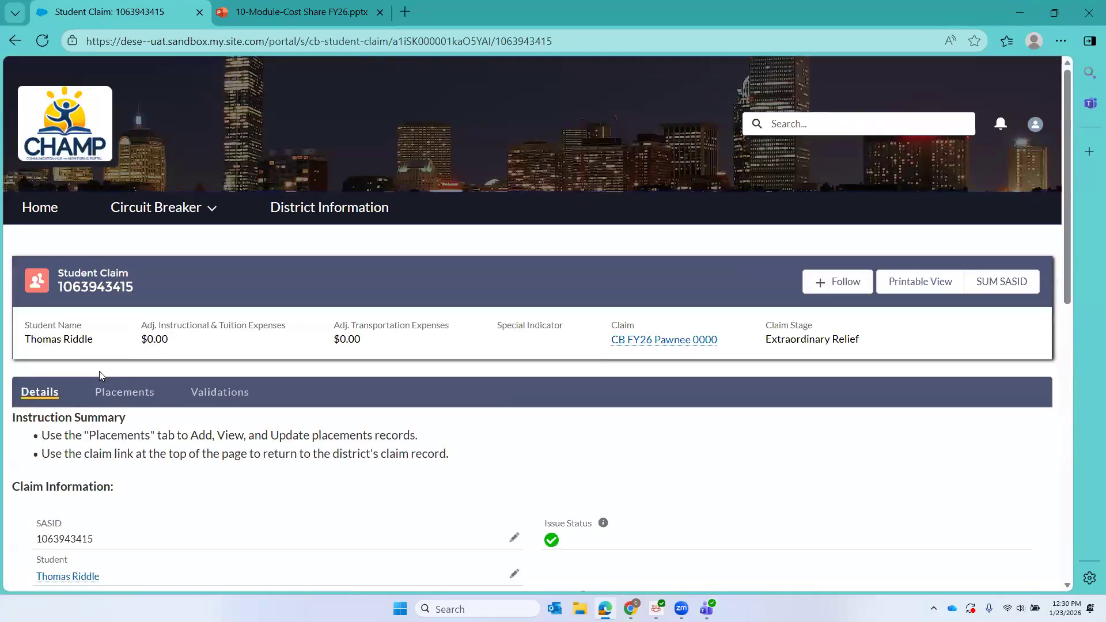
scroll(438, 510, "down", 5)
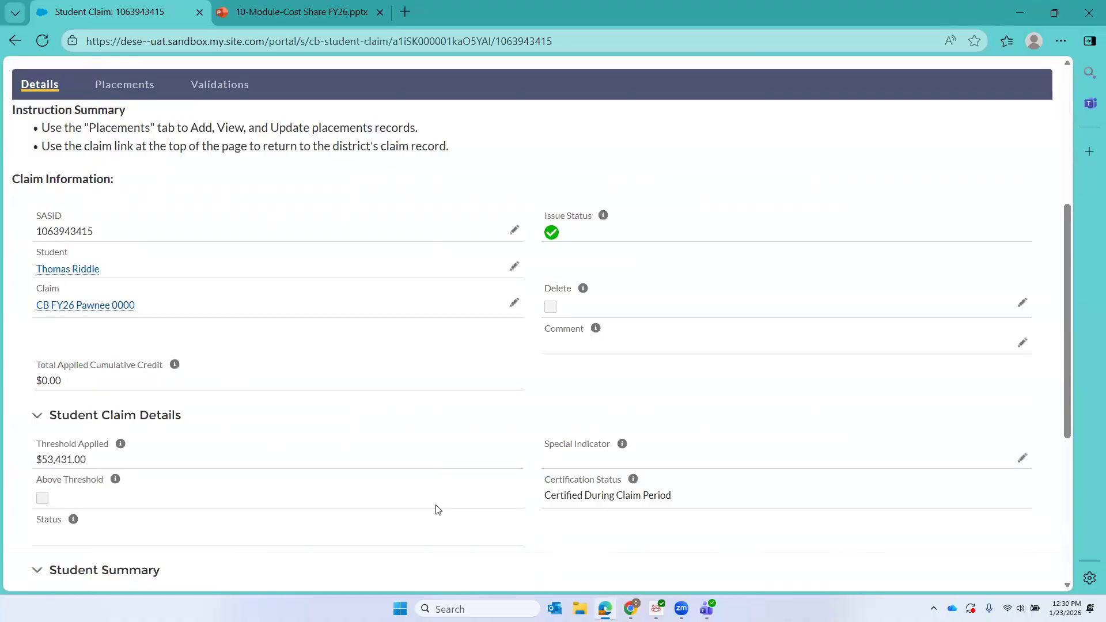
scroll(438, 509, "down", 4)
scroll(438, 509, "up", 9)
left_click(128, 334)
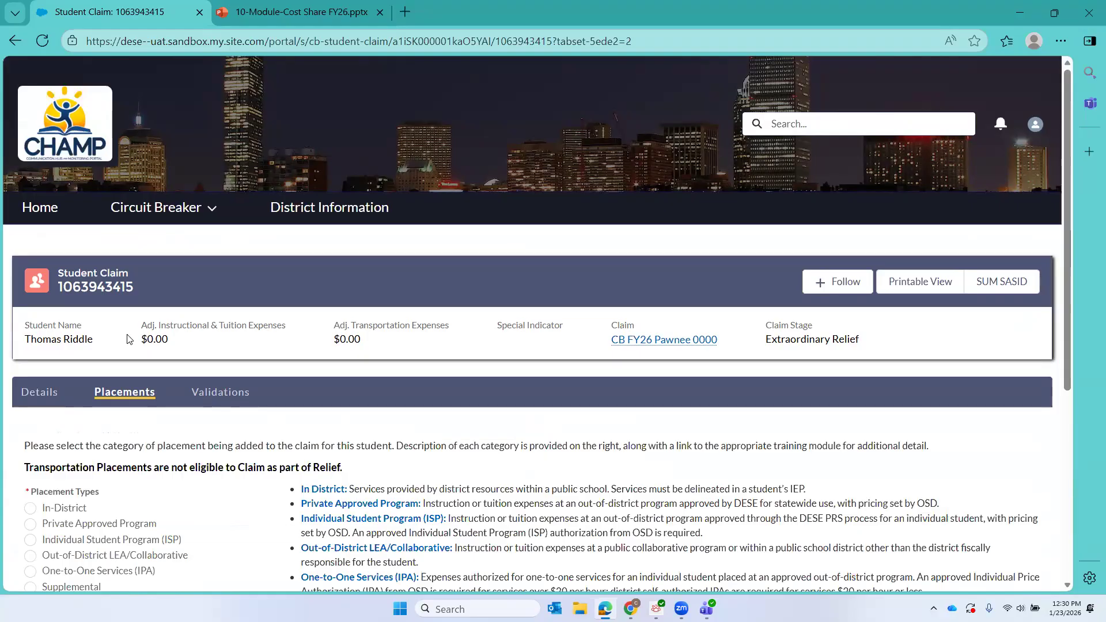
scroll(128, 339, "down", 3)
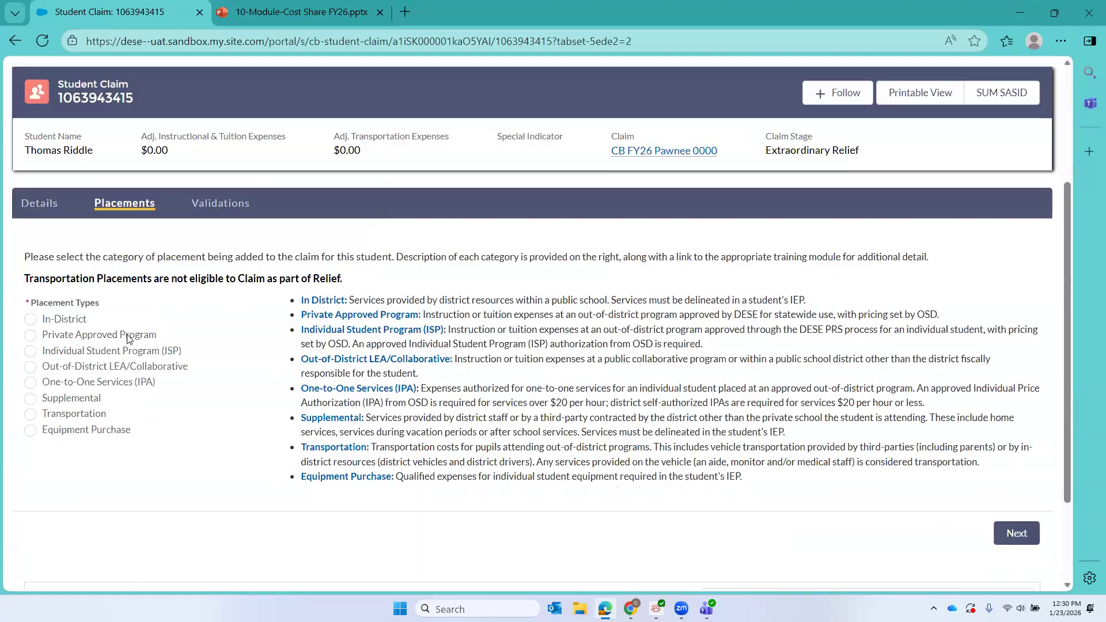
left_click(31, 335)
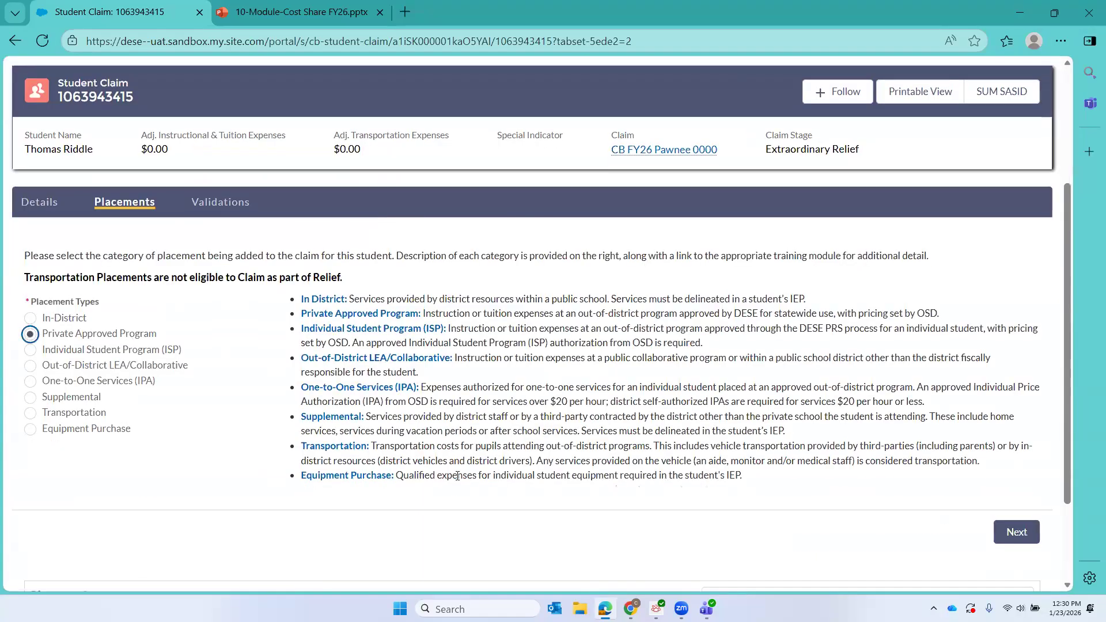
left_click(1019, 532)
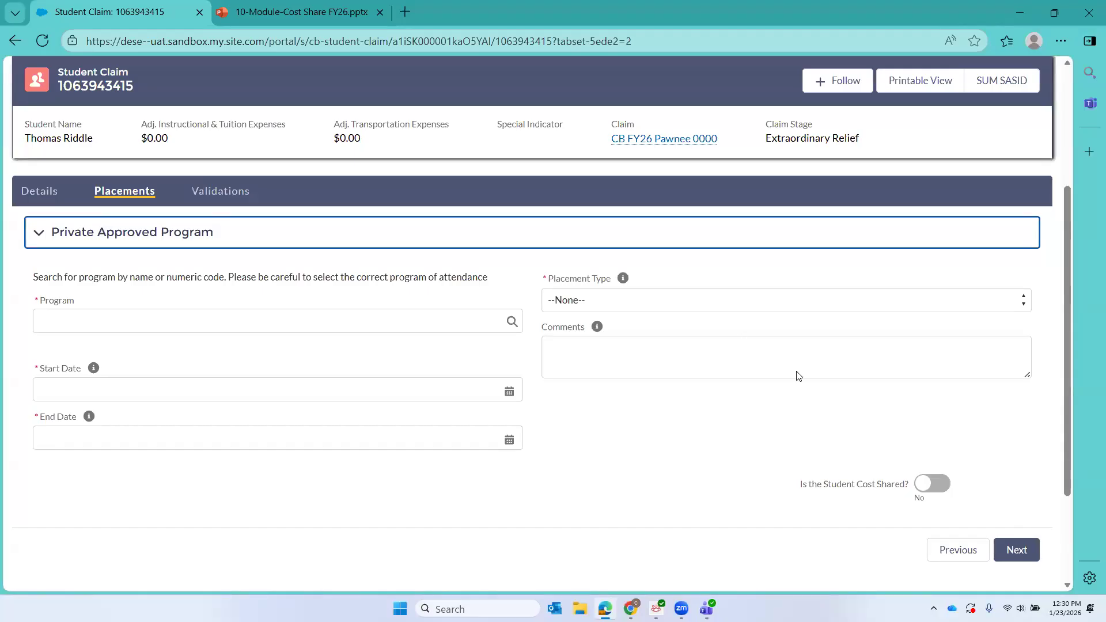
Return to the CB FY26 Pawnee 0000 claim and open the CB7 report of approved program rates.
scroll(797, 375, "up", 2)
left_click(642, 231)
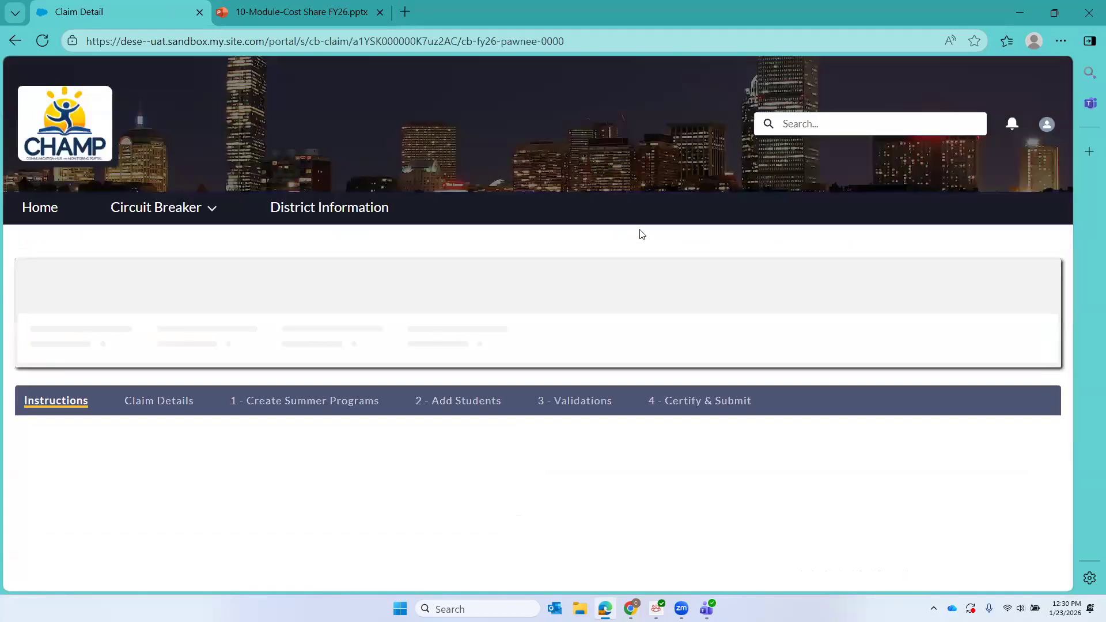
left_click(1030, 284)
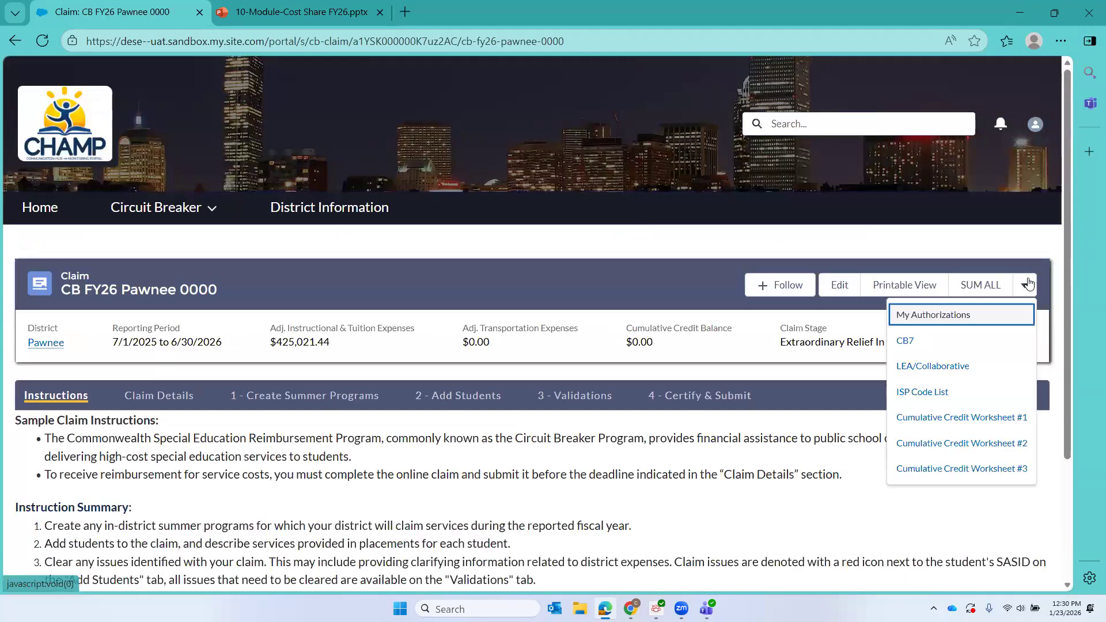
left_click(908, 346)
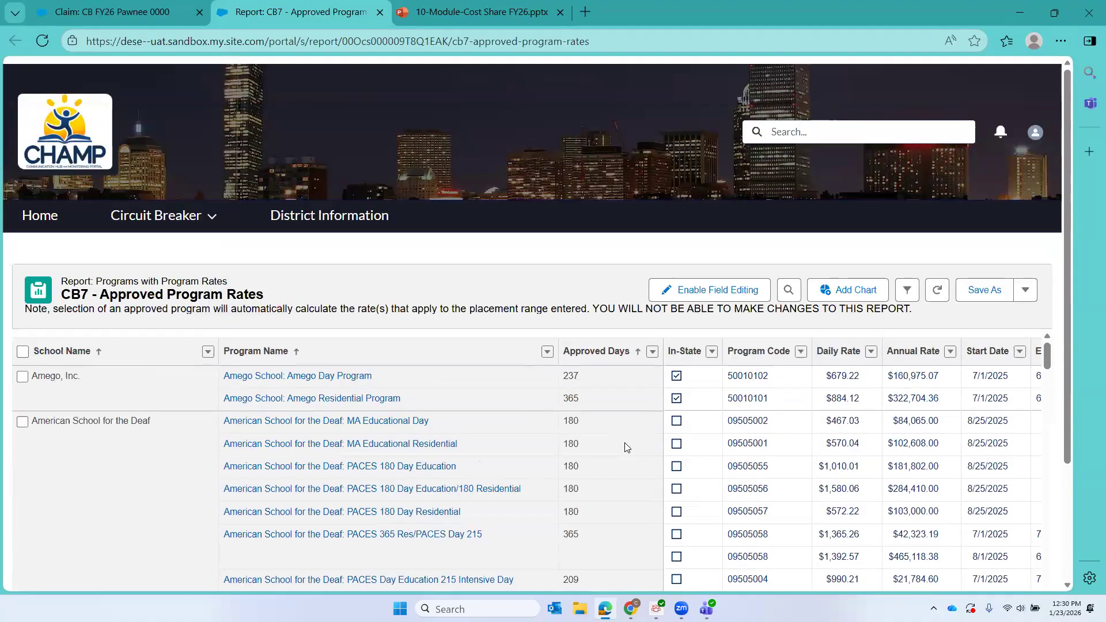
Search the approved program rates report for "kennedy" and locate the matching program row.
left_click(784, 286)
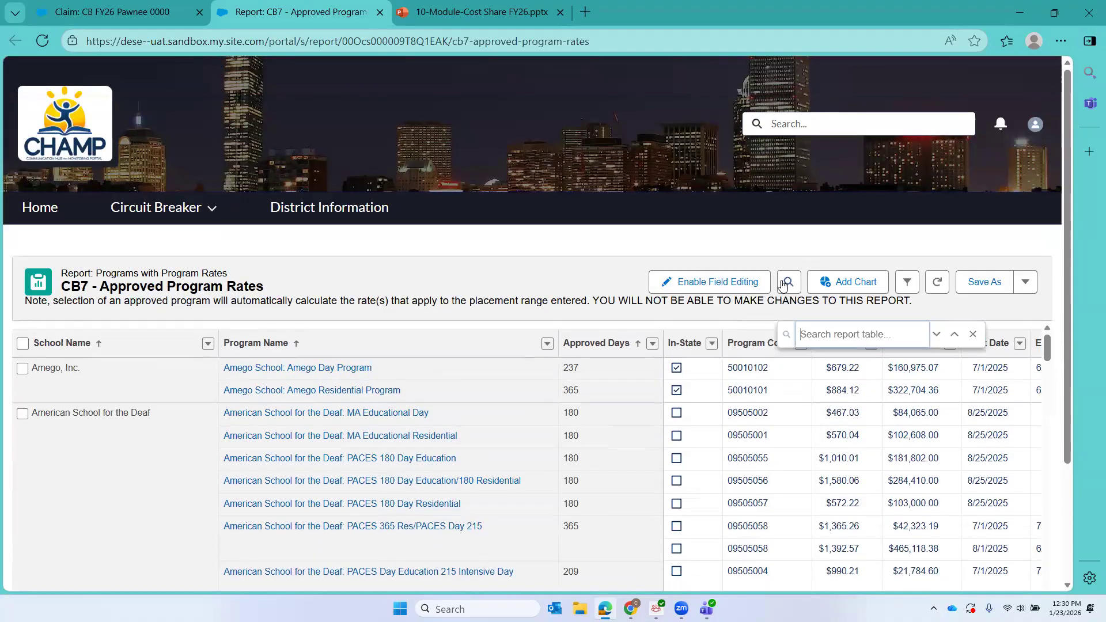
type("kennedy")
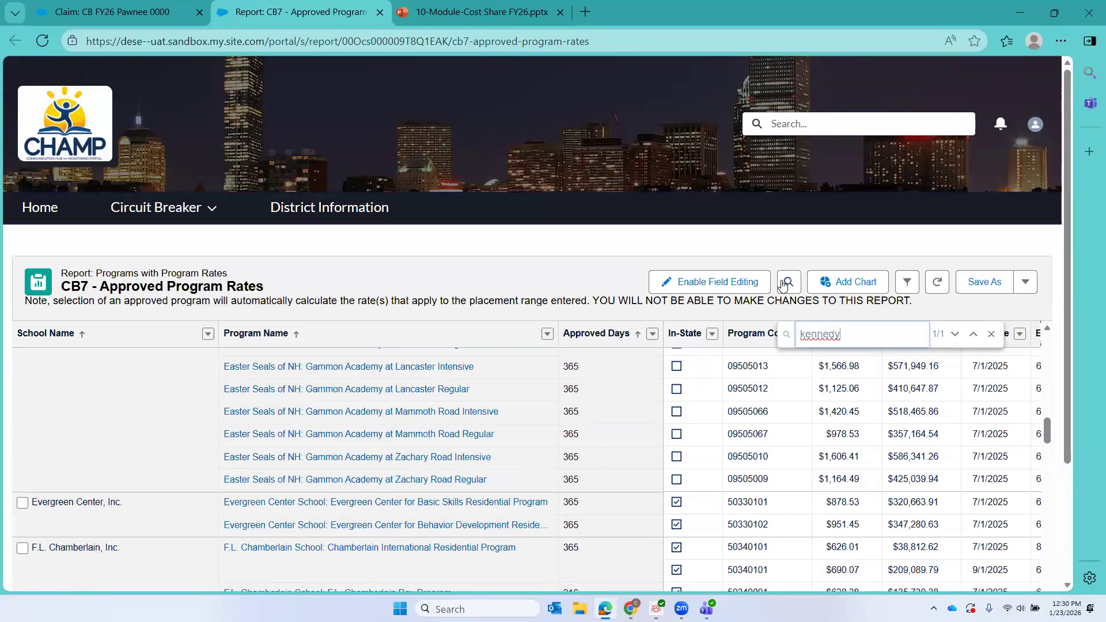
scroll(784, 286, "down", 3)
scroll(783, 286, "down", 1)
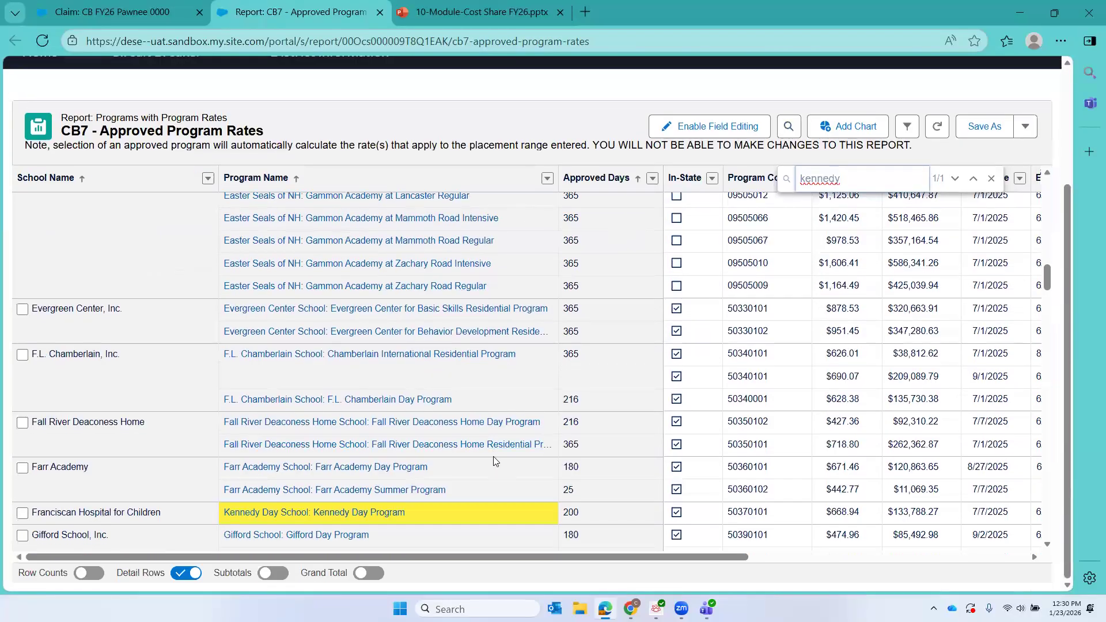
Examine the Kennedy Day Program row's daily and annual rates, start and end dates, and rate comments in the approved program rates report.
scroll(493, 461, "down", 3)
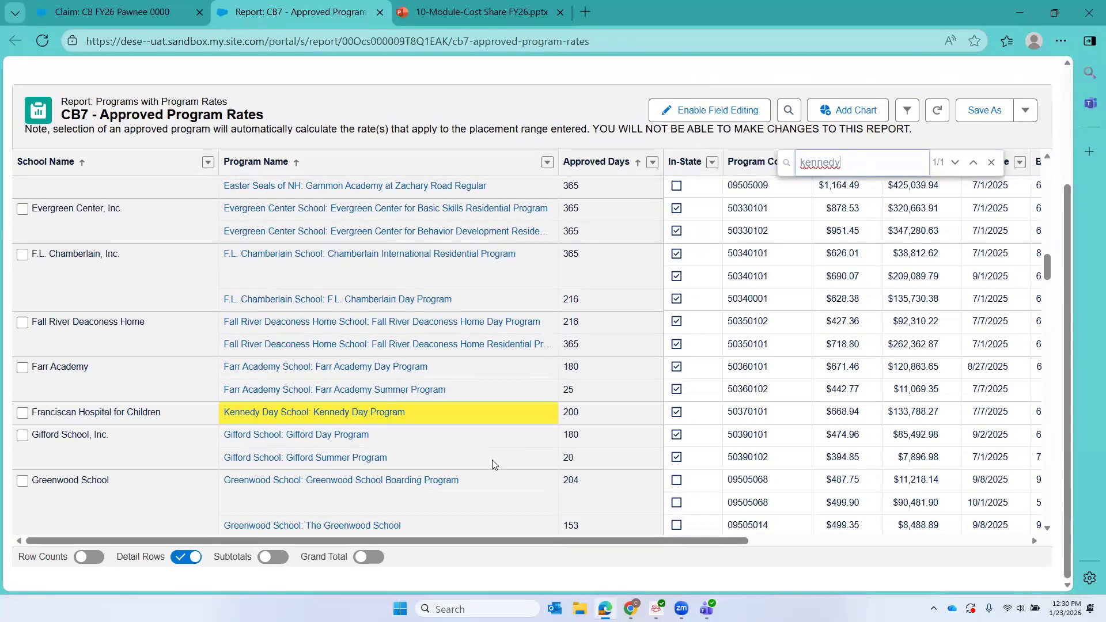
scroll(492, 461, "up", 1)
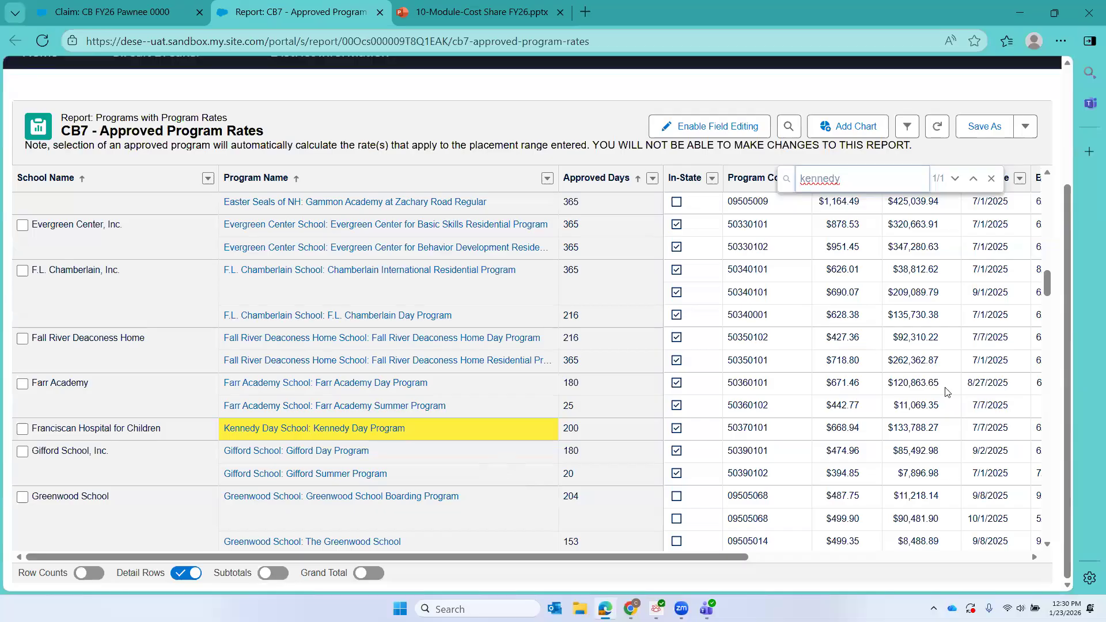
scroll(978, 431, "right", 2)
scroll(978, 431, "right", 1)
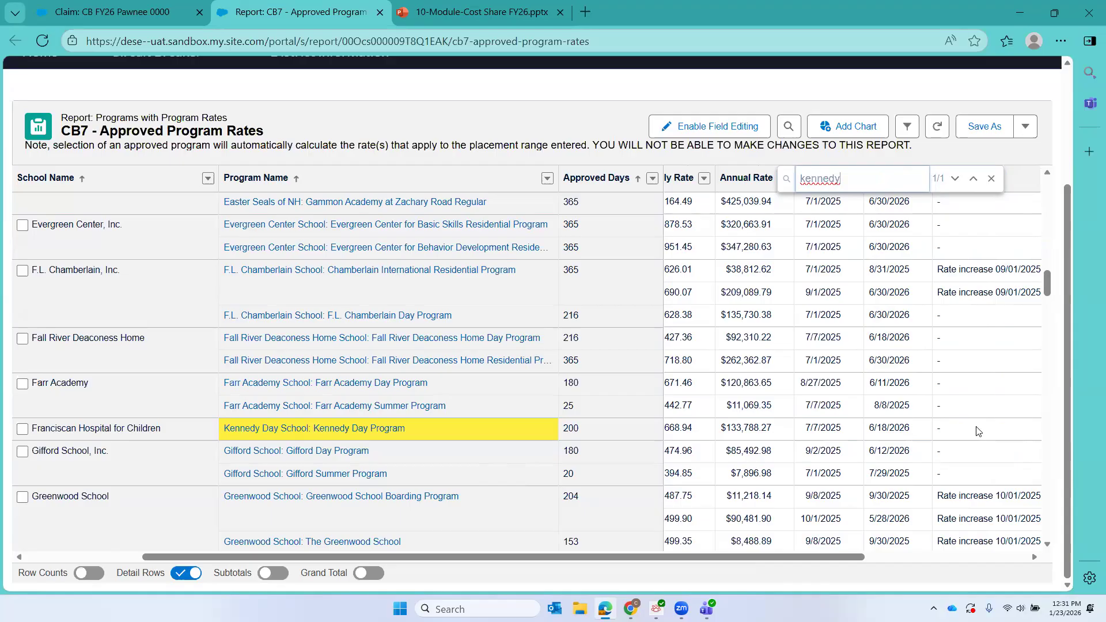
scroll(662, 427, "left", 1)
scroll(662, 427, "right", 1)
scroll(483, 430, "left", 1)
scroll(482, 430, "right", 1)
scroll(8, 556, "left", 10)
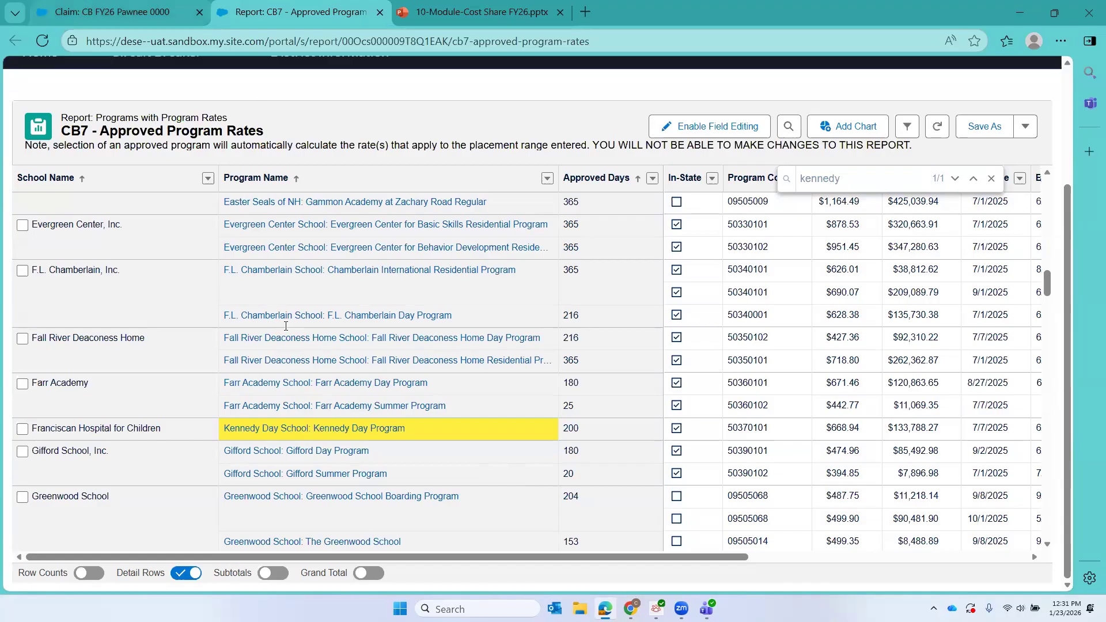
Return to the CB FY26 Pawnee 0000 claim and open the student claim with $0.00 instructional expenses from its student list.
key("ctrl+shift+Tab")
left_click(468, 398)
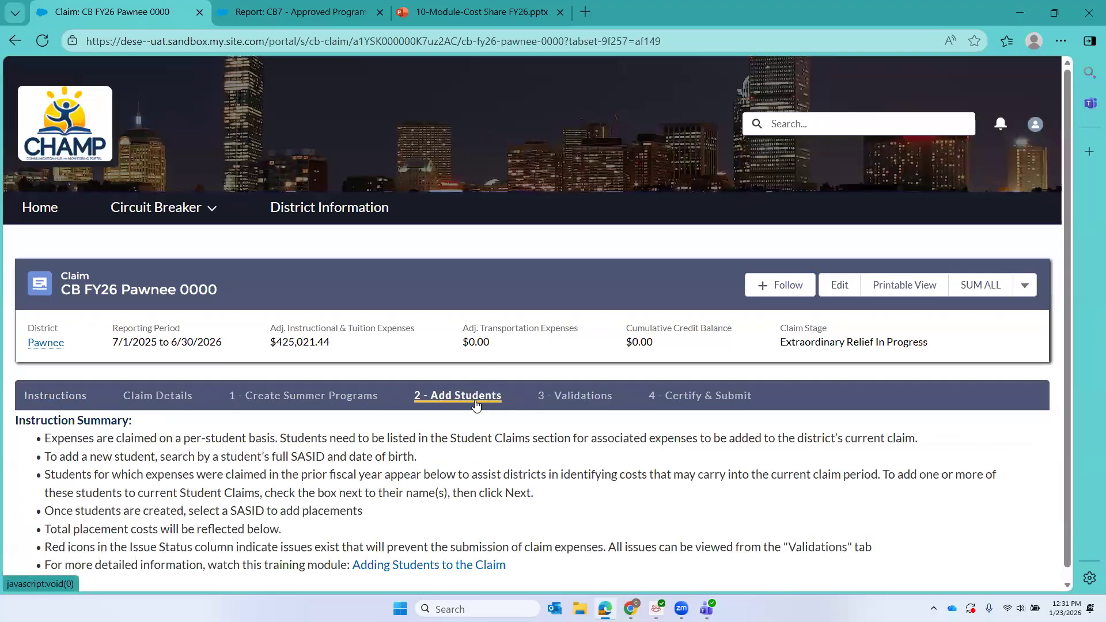
scroll(476, 405, "down", 6)
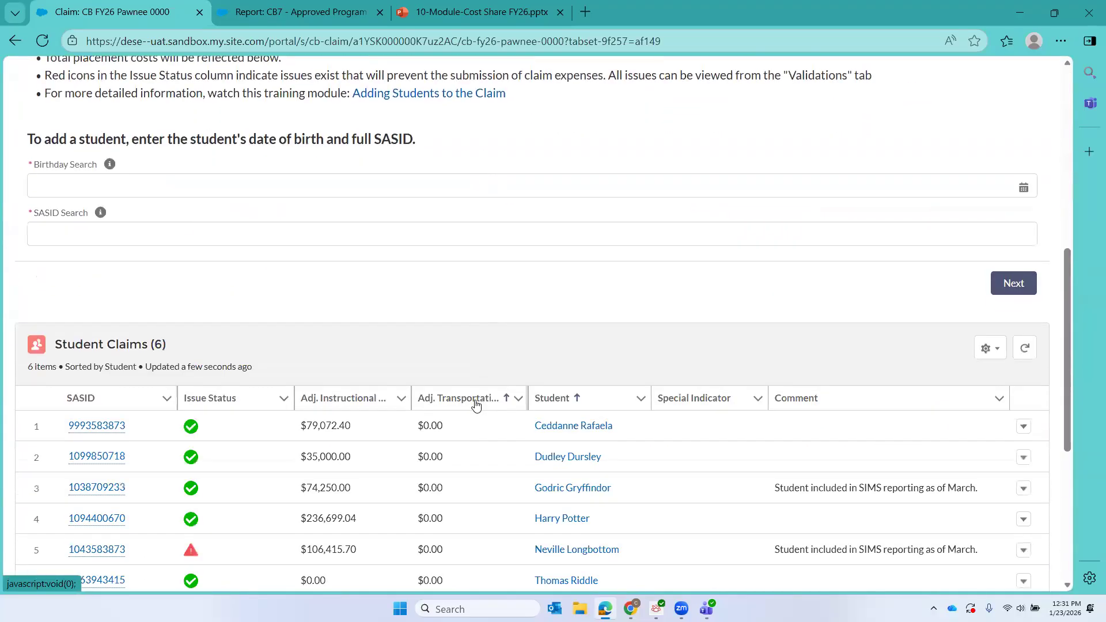
scroll(476, 403, "down", 3)
left_click(80, 429)
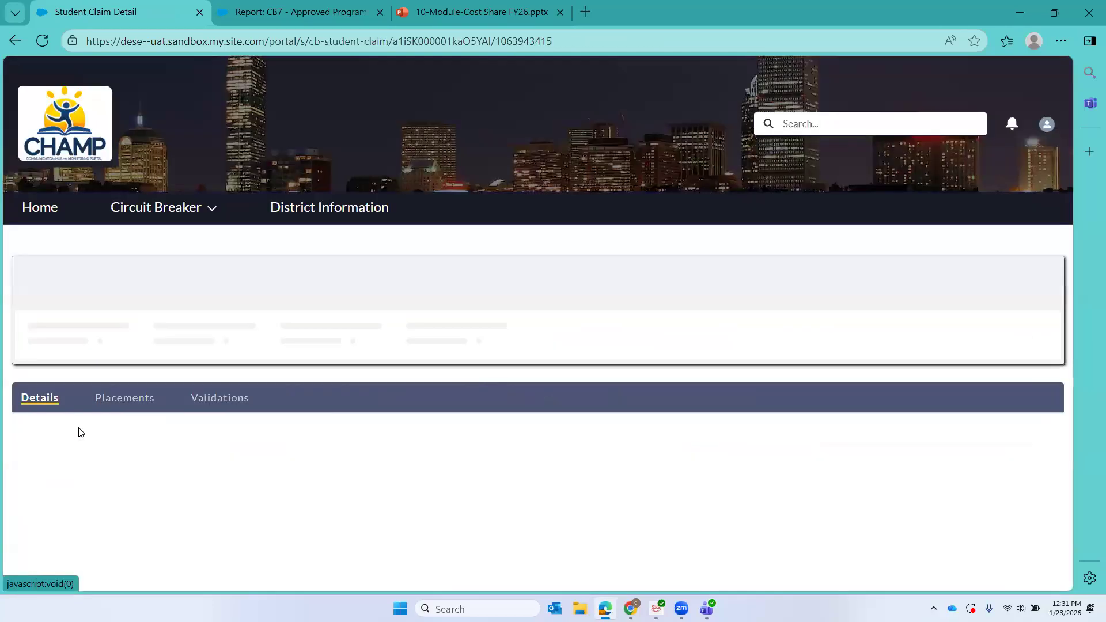
Start a new Private Approved Program placement on the student claim.
left_click(124, 391)
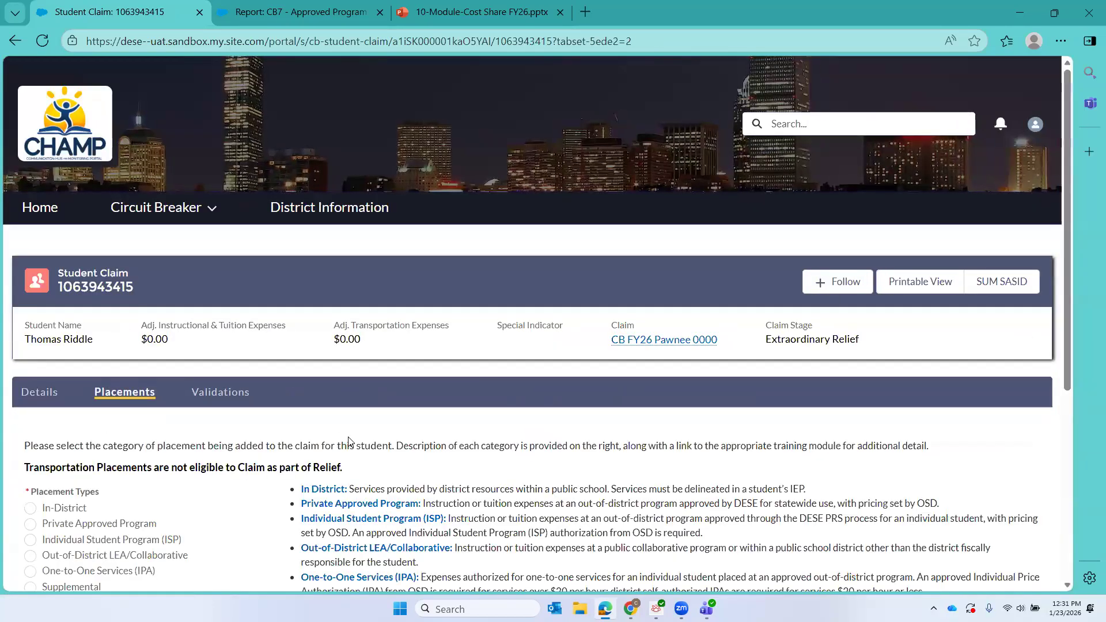
scroll(348, 441, "down", 2)
scroll(33, 351, "down", 1)
left_click(30, 348)
left_click(1019, 548)
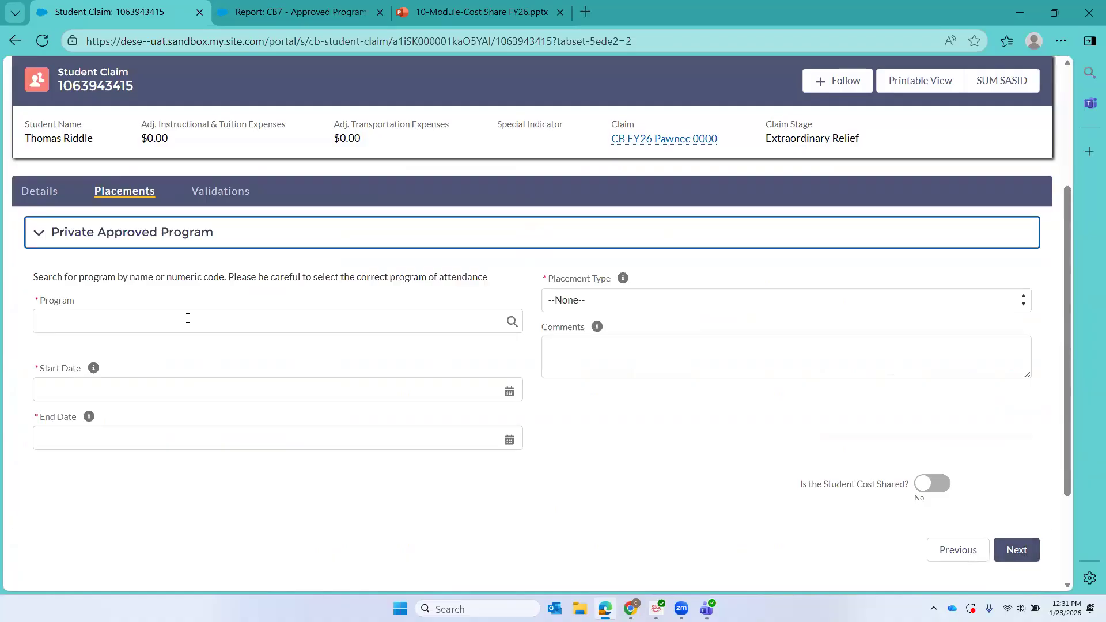
Search the placement's program field for "Kenn" and select Kennedy Day School: Kennedy Day Program: 50370101.
left_click(187, 317)
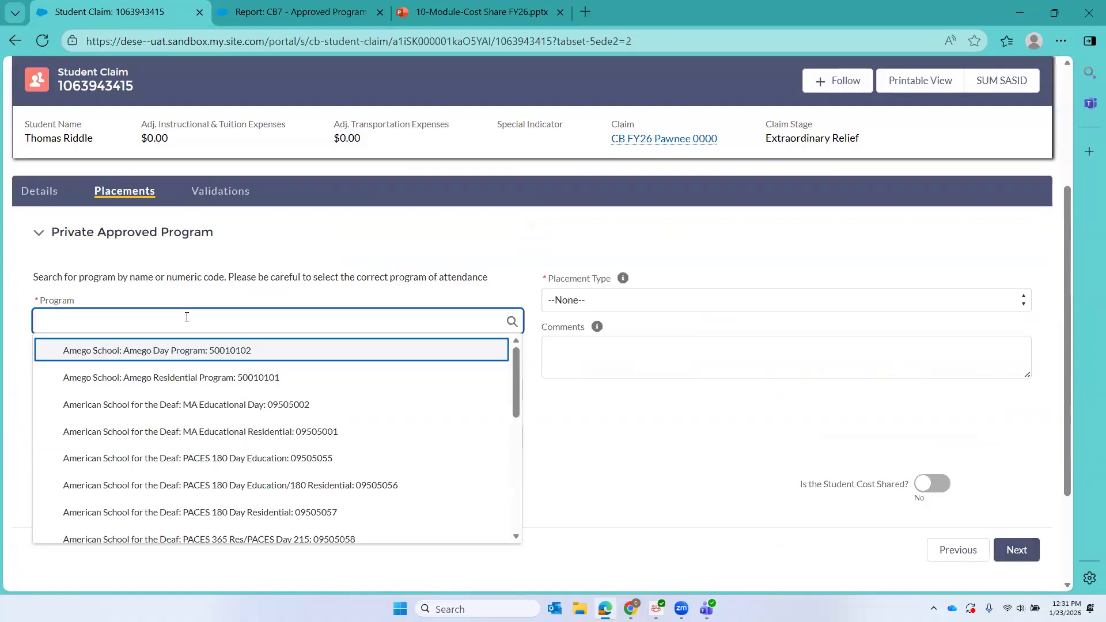
type("Kenn")
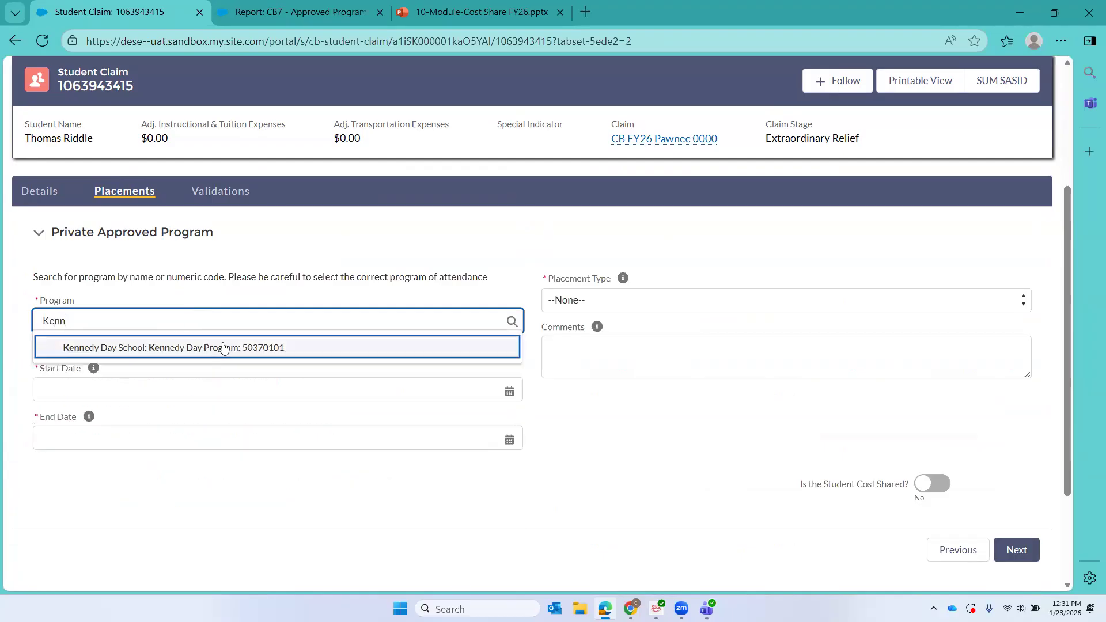
left_click(214, 349)
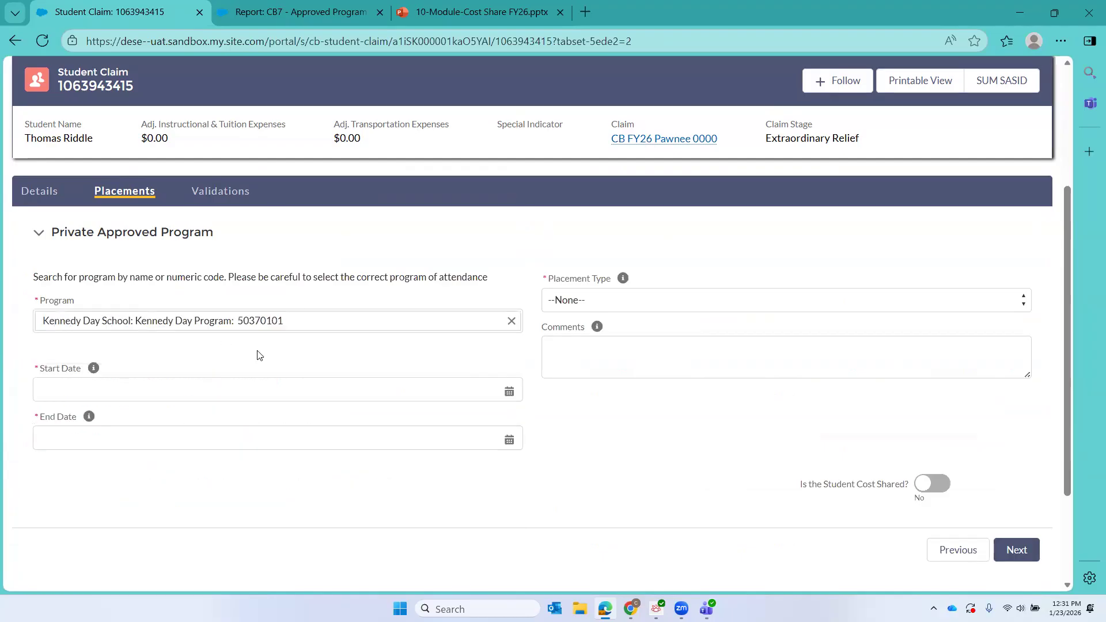
Set the placement's dates from 7/7/2025 to 6/18/2026 and its placement type to Day.
left_click(127, 388)
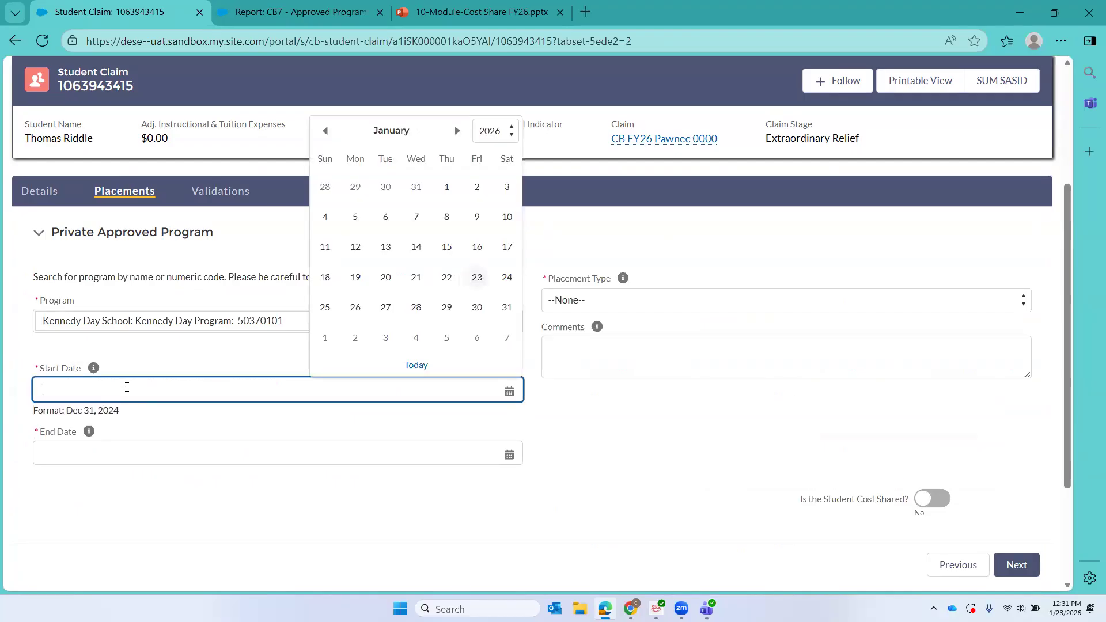
type("7/7/")
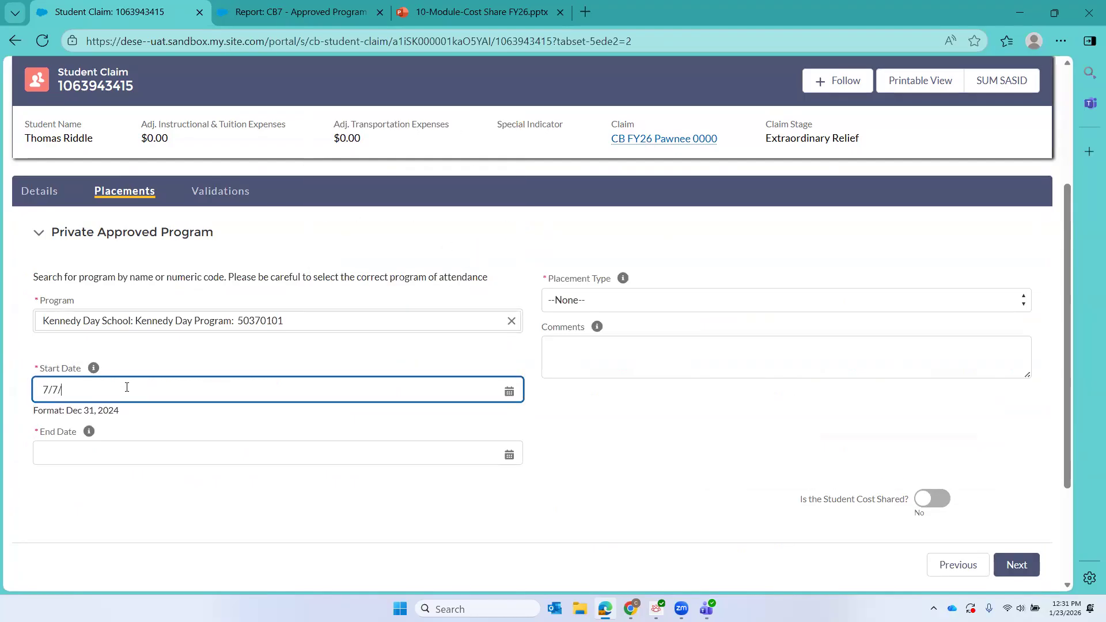
type("2025")
left_click(70, 452)
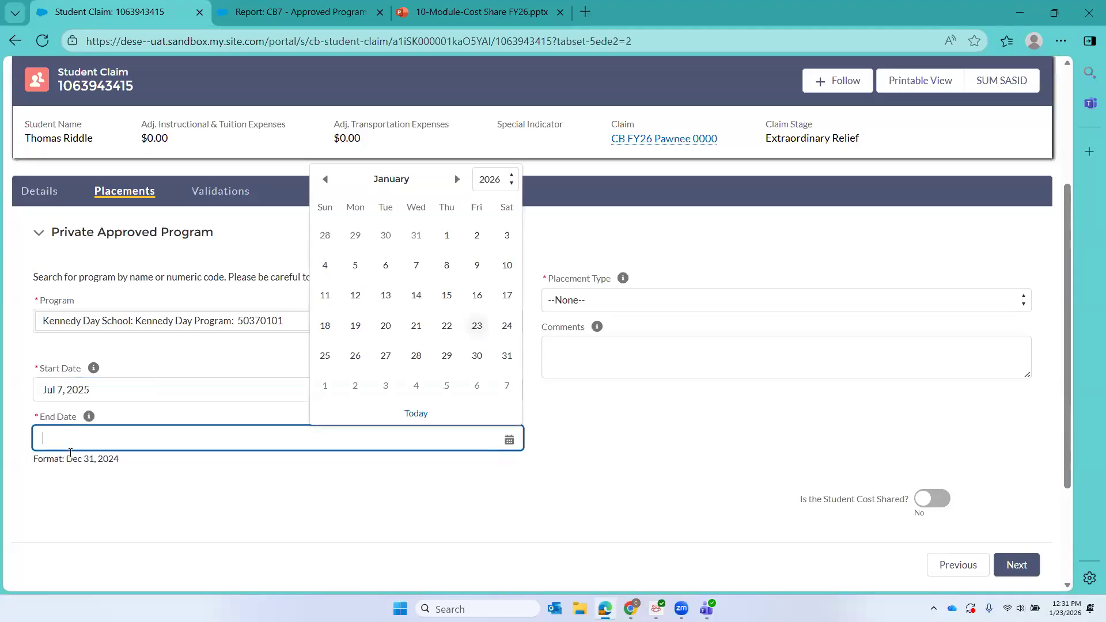
type("6/18/2026")
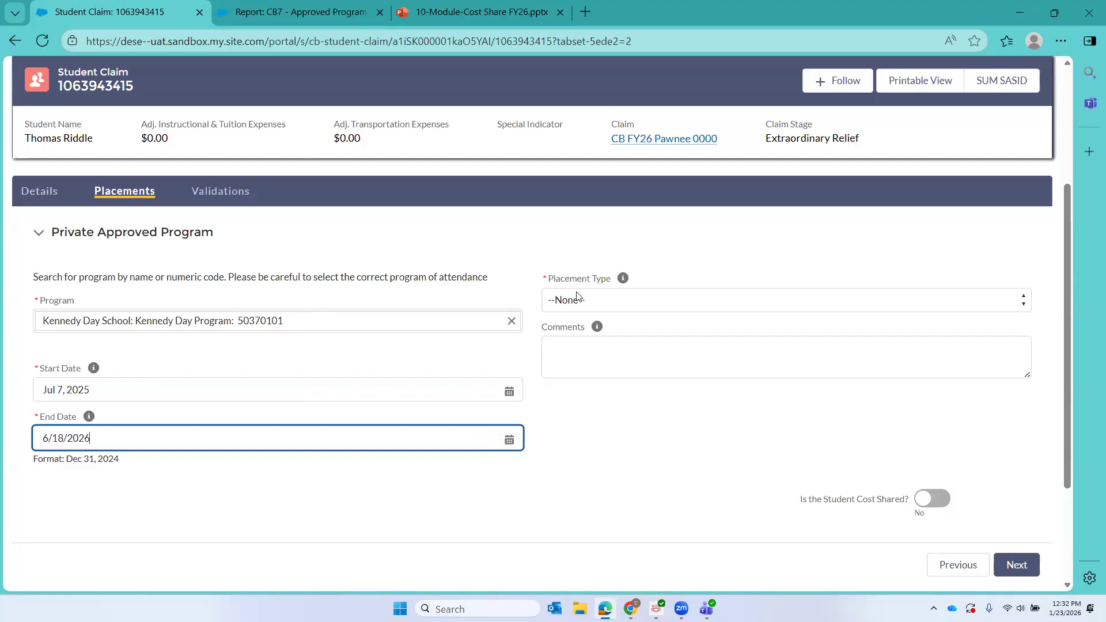
left_click(578, 296)
left_click(567, 343)
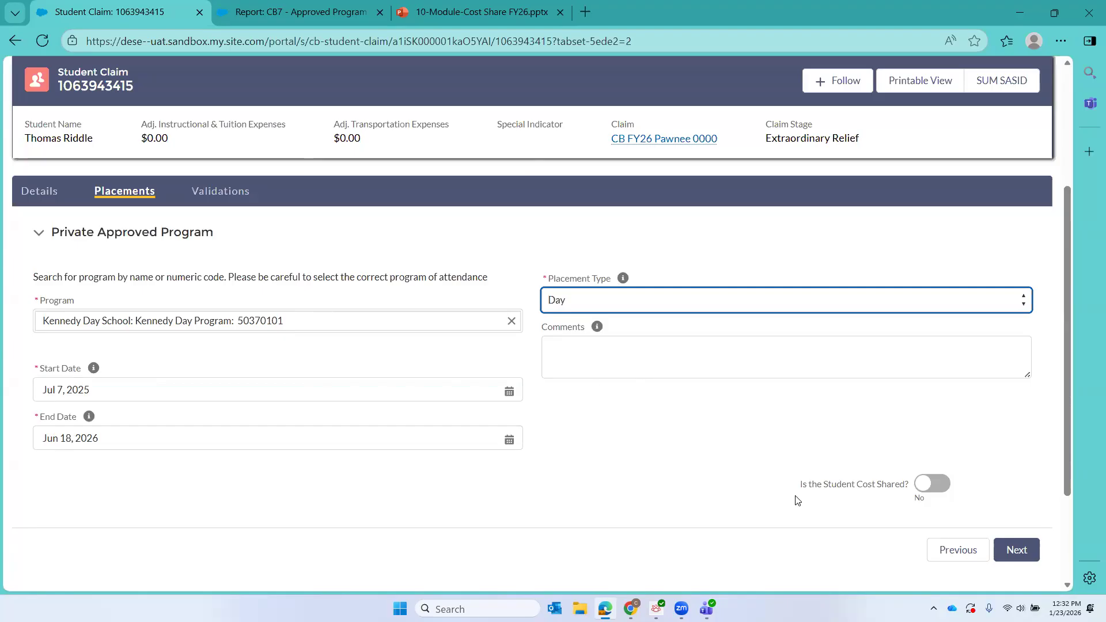
Mark the student as cost shared, with Cost Share 1 set to Other and its amount to $10,000.
left_click(939, 484)
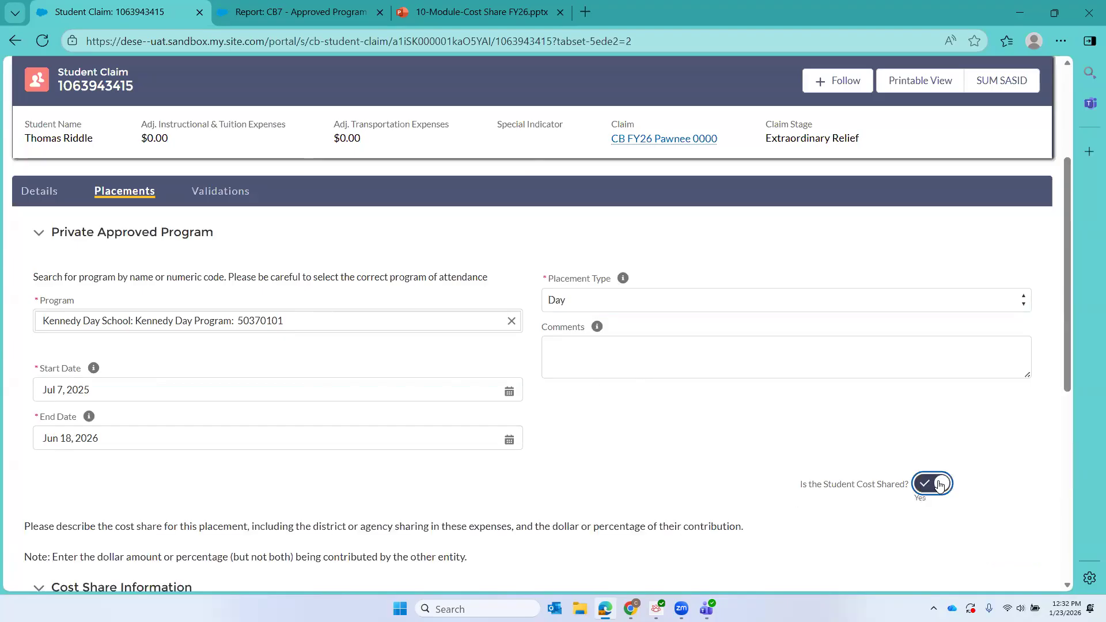
scroll(828, 488, "down", 6)
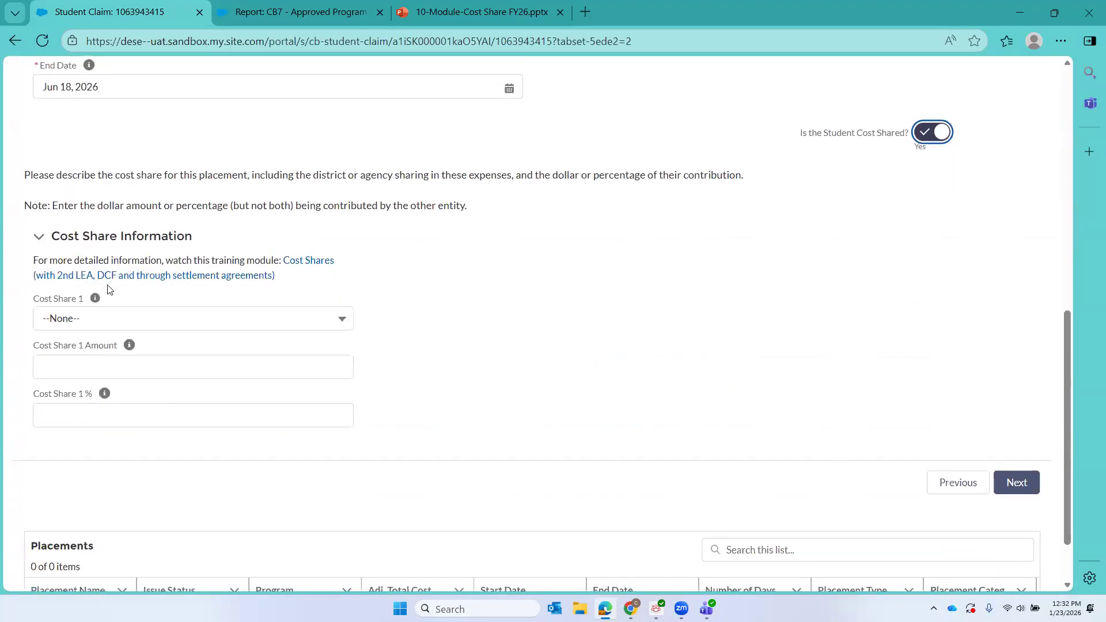
left_click(85, 320)
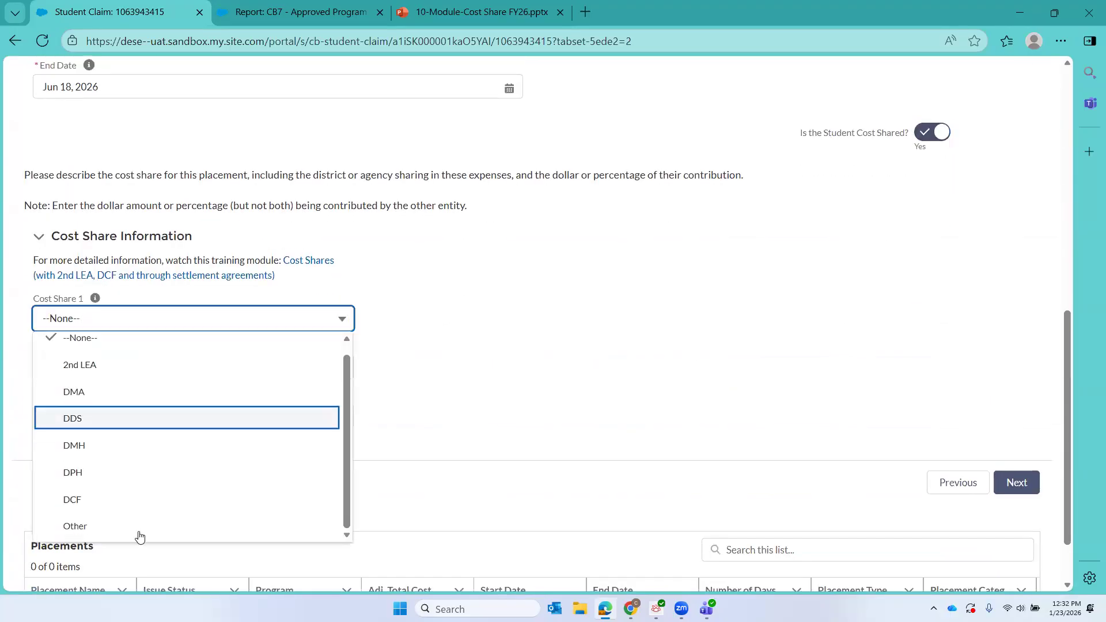
left_click(144, 527)
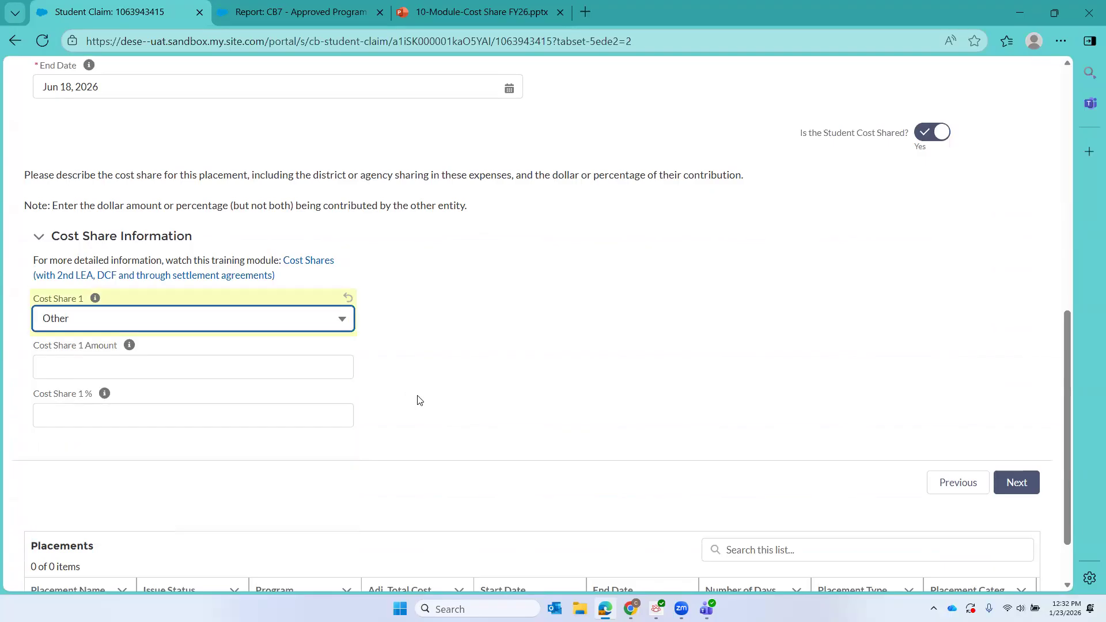
left_click(77, 366)
type("10")
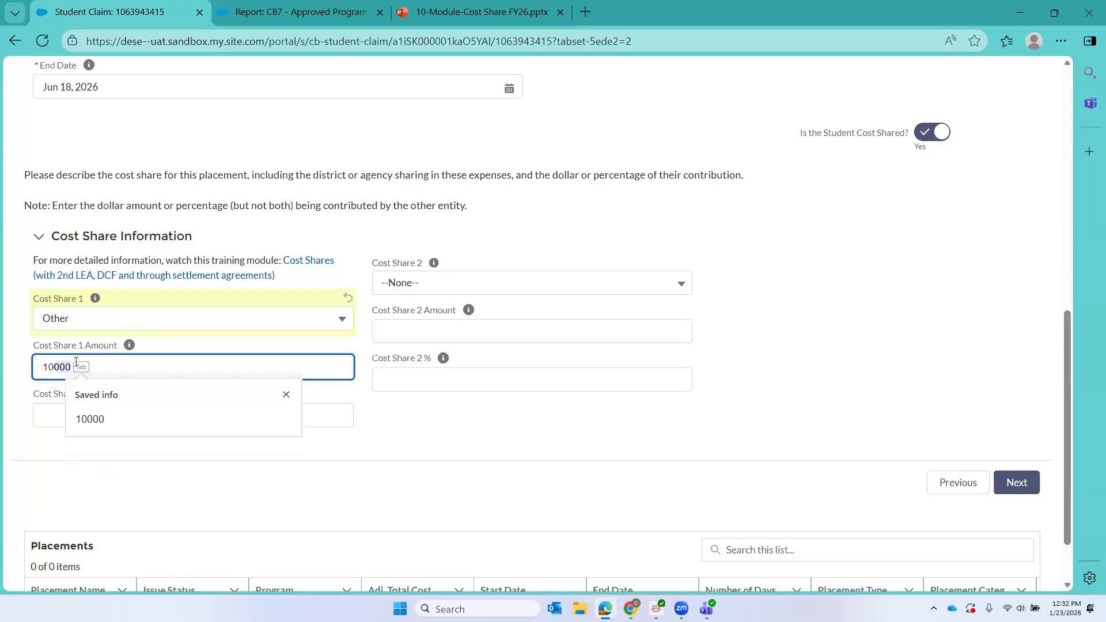
type(",000")
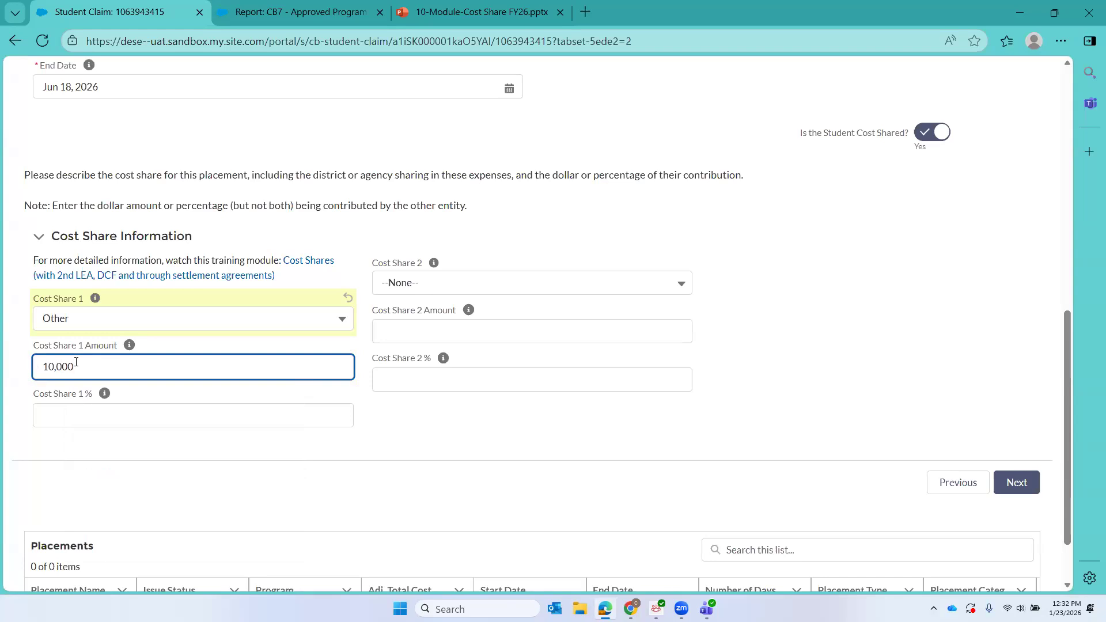
left_click(458, 438)
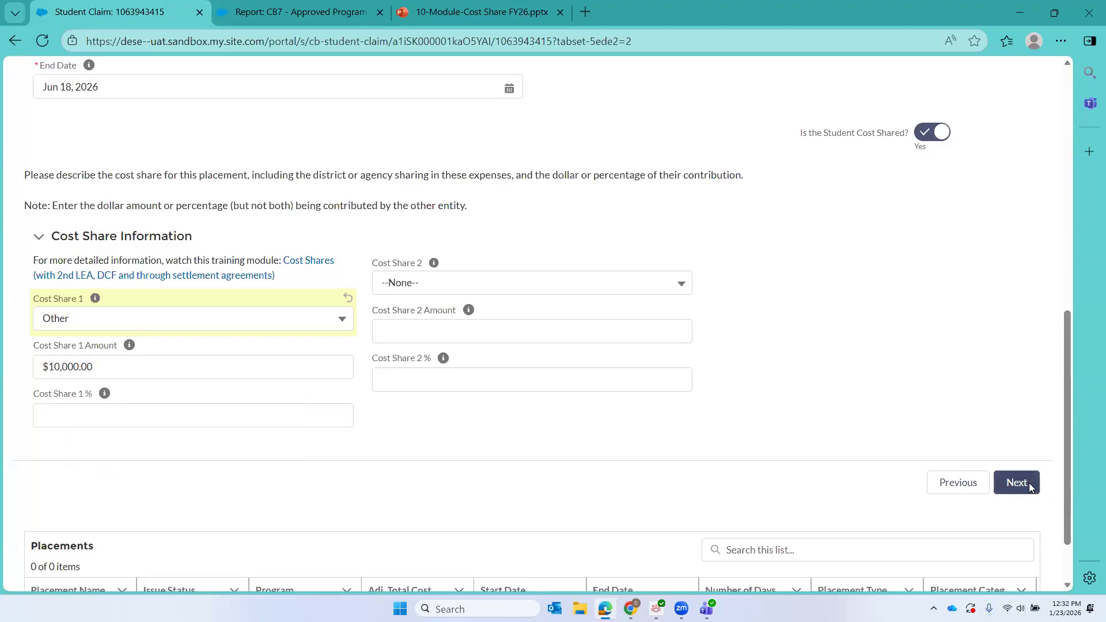
Submit the placement details, accept the approved program rates to create the placement, and finish the entry.
left_click(1030, 485)
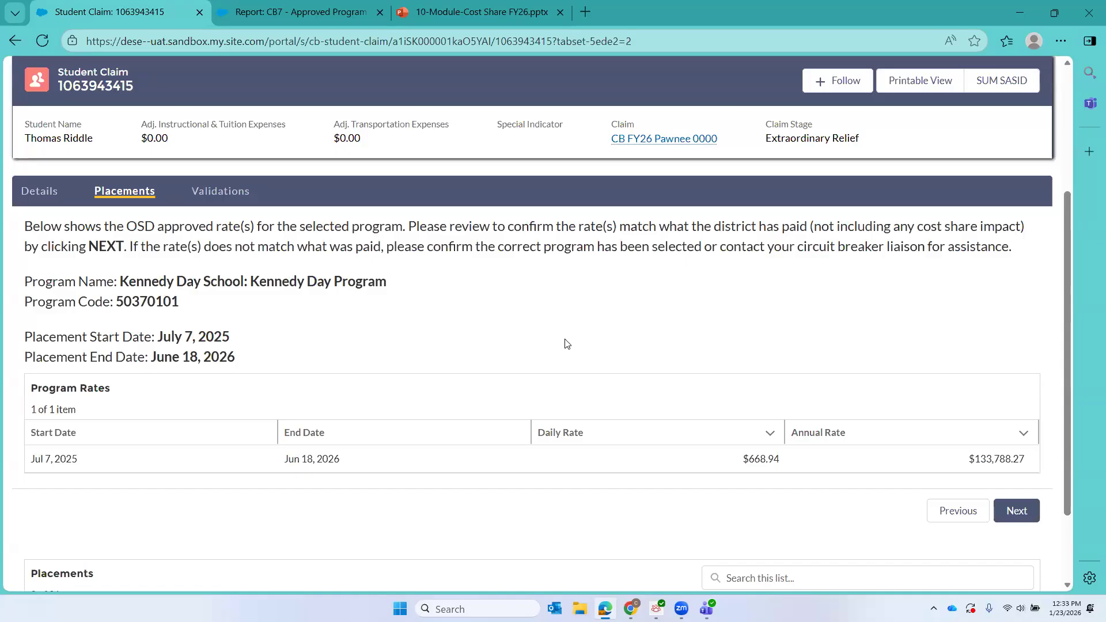
left_click(1025, 518)
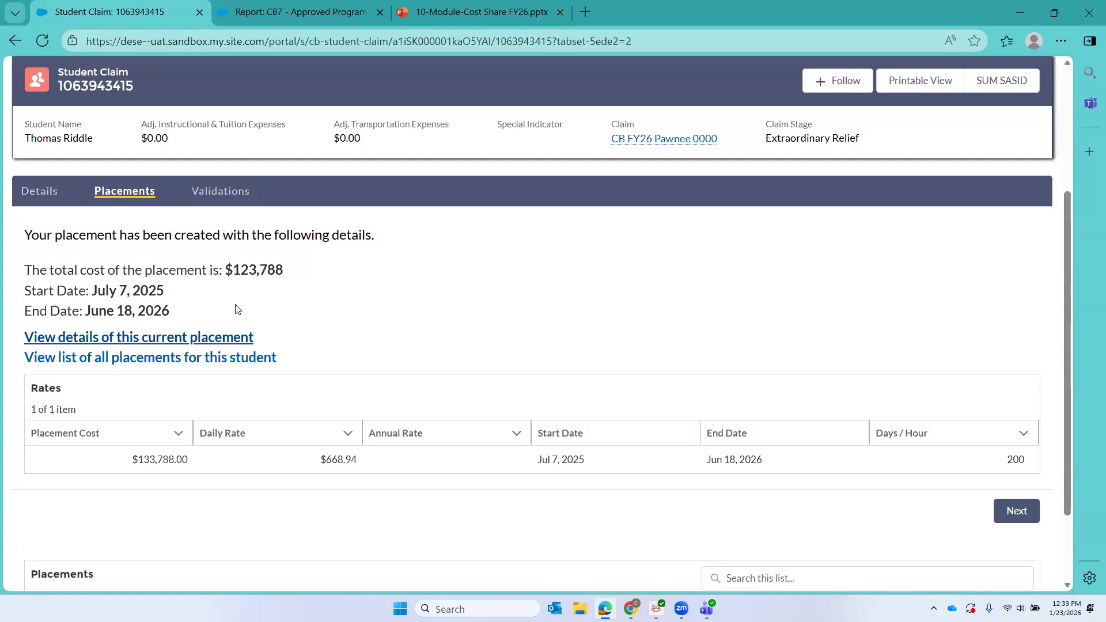
left_click(1009, 516)
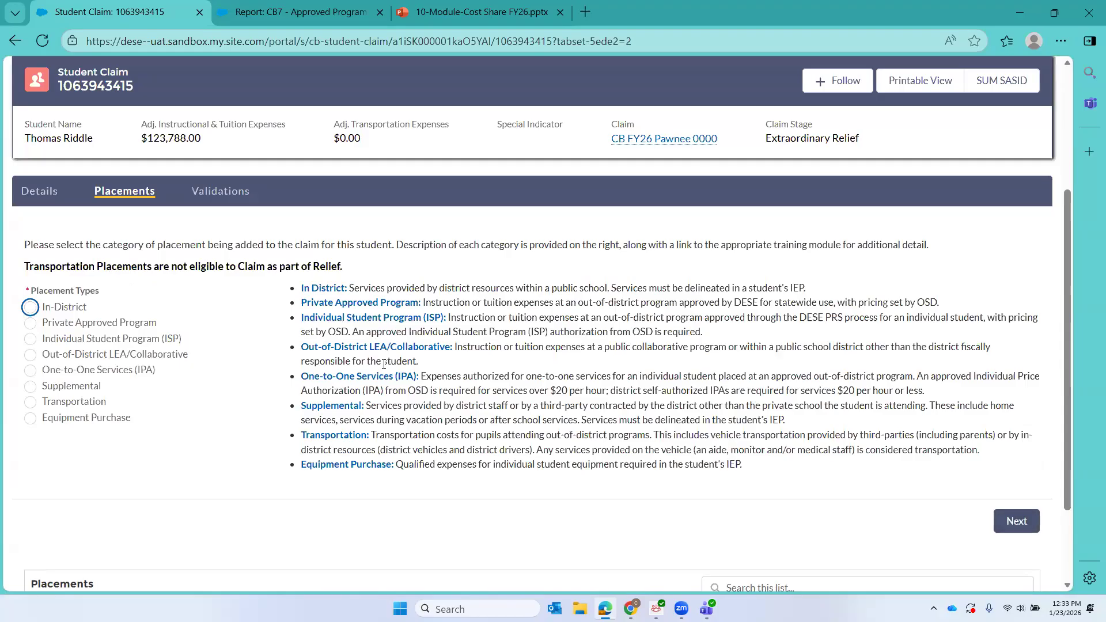
Reload the student claim and check the adjusted expenses and placements list for the new Kennedy Day Program placement.
scroll(384, 364, "down", 2)
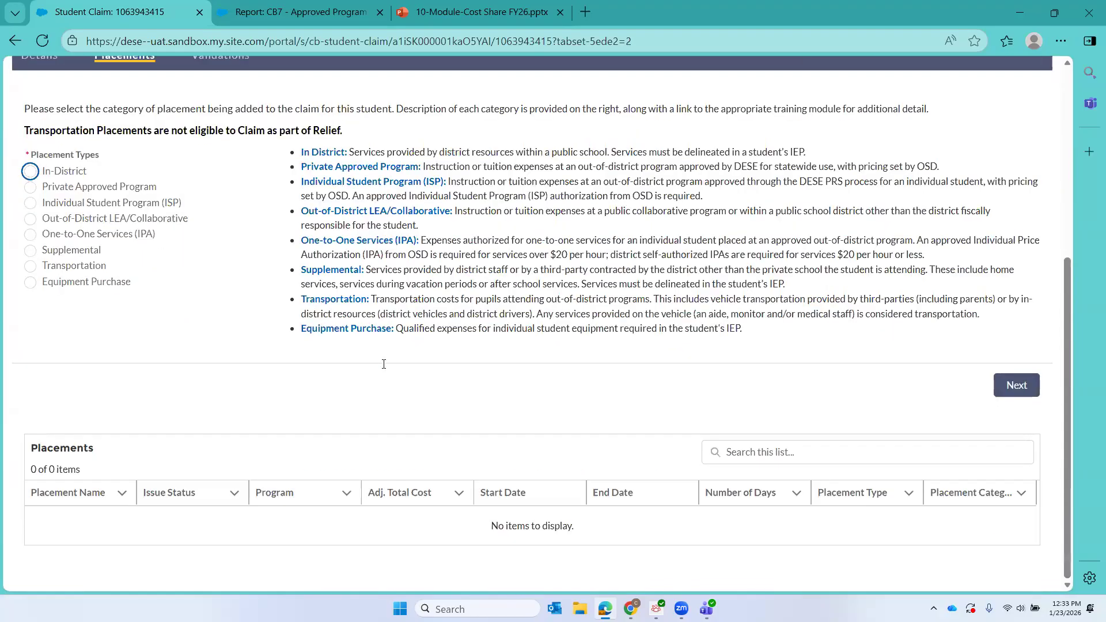
scroll(383, 364, "up", 5)
left_click(42, 41)
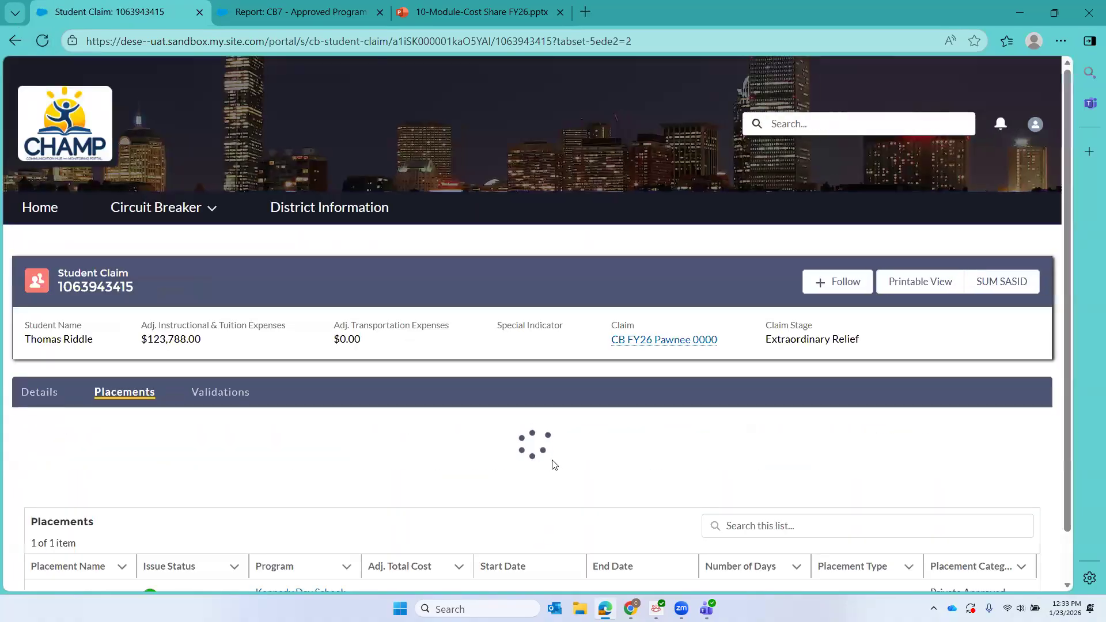
scroll(553, 463, "down", 5)
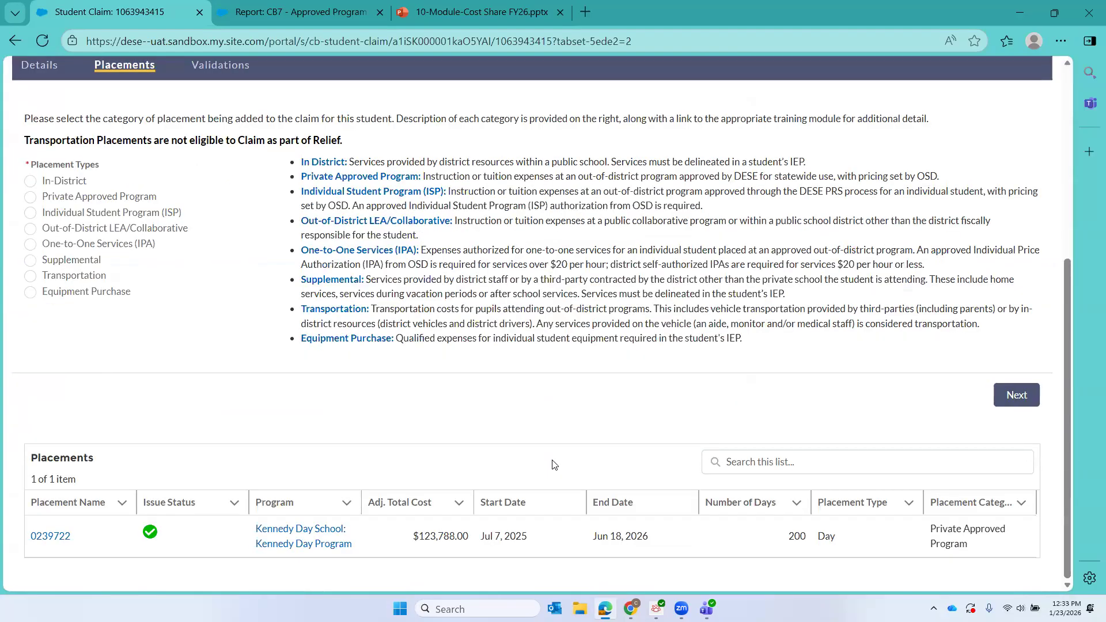
scroll(552, 463, "up", 4)
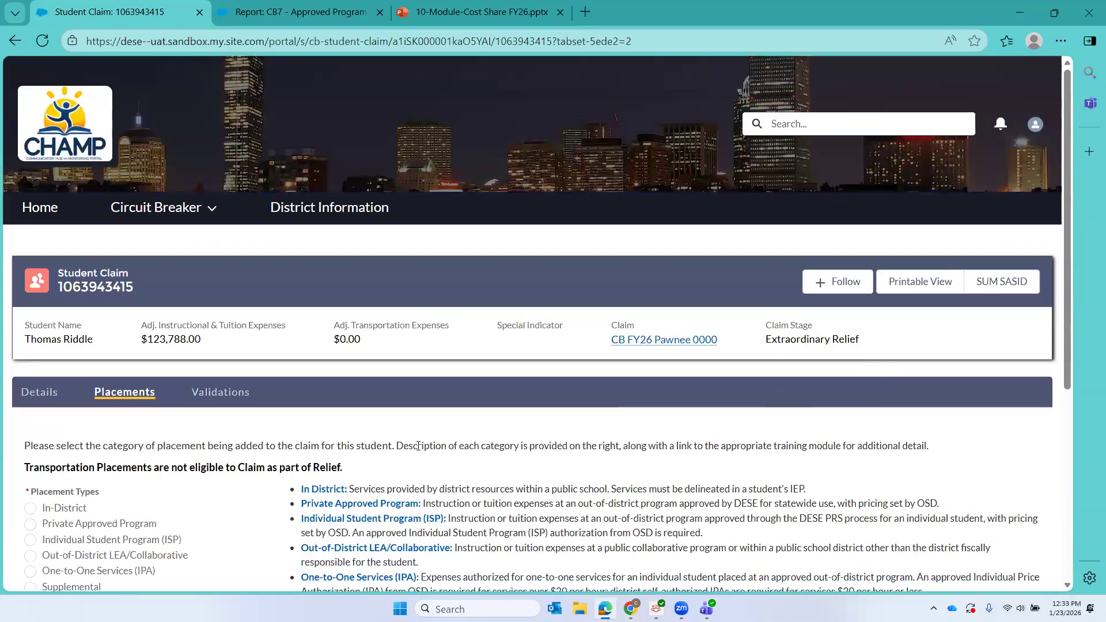
scroll(418, 447, "down", 4)
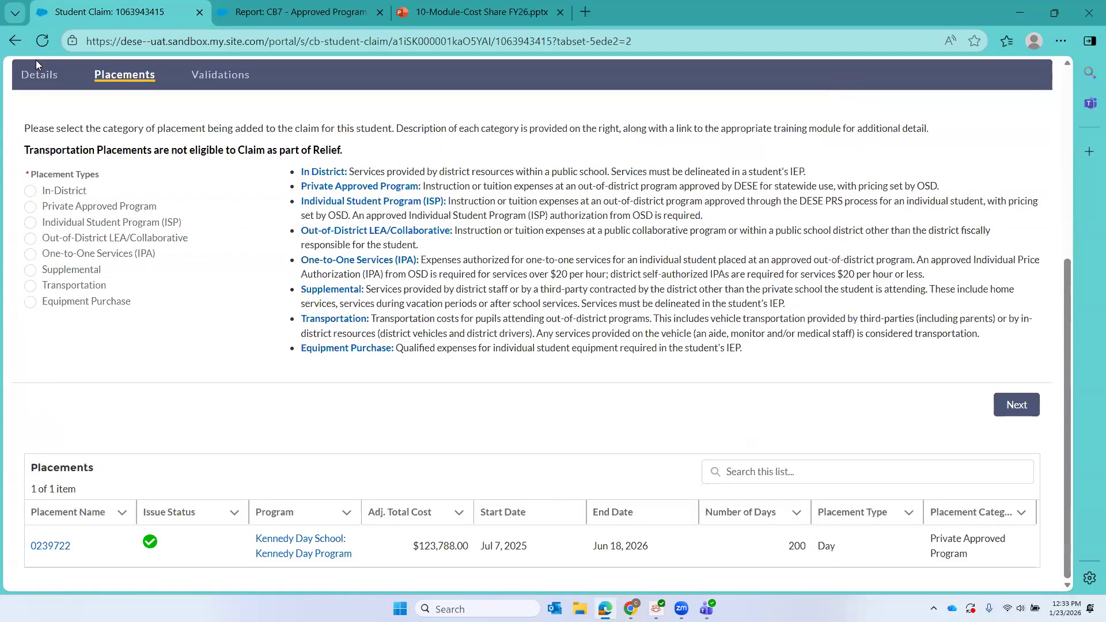
Open the Kennedy Day Program placement record and review its total cost, total cost share and adjusted total cost.
left_click(51, 547)
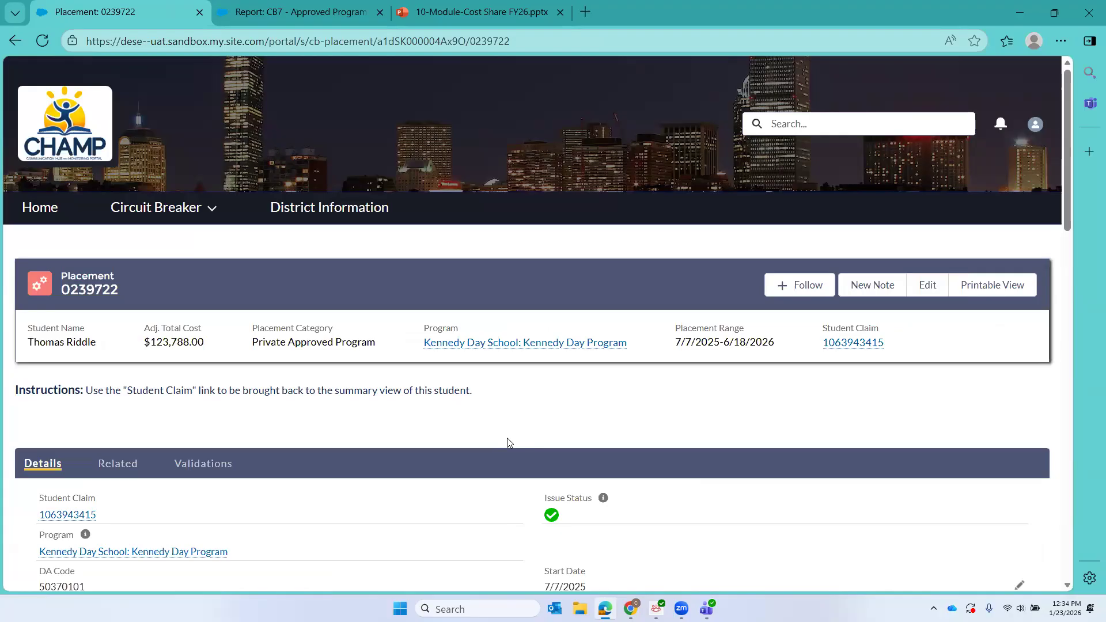
scroll(507, 443, "down", 5)
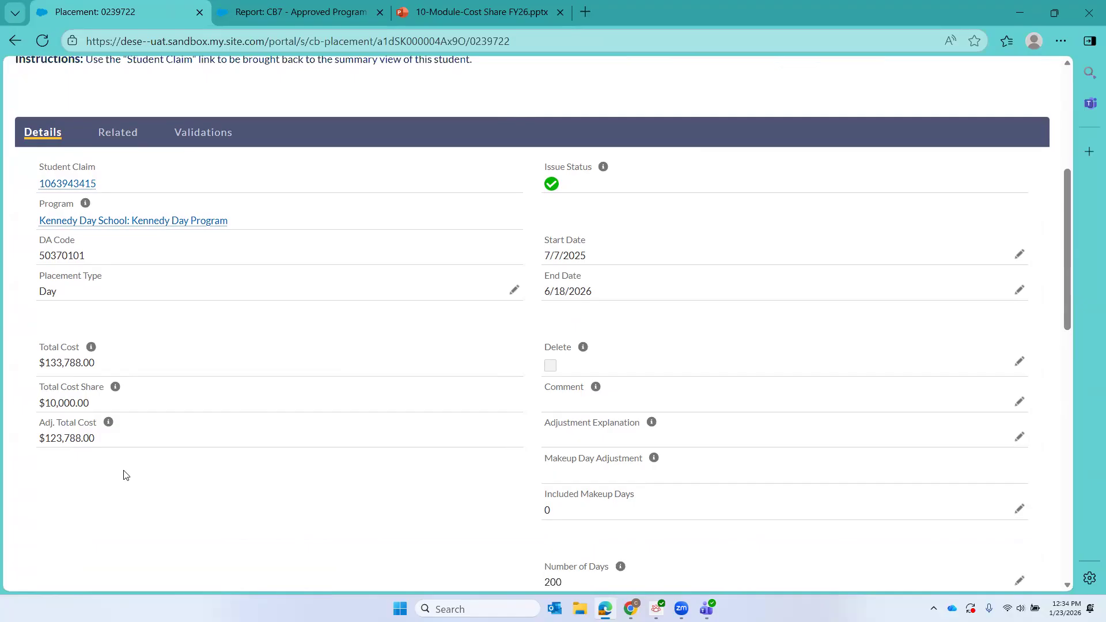
scroll(192, 403, "up", 3)
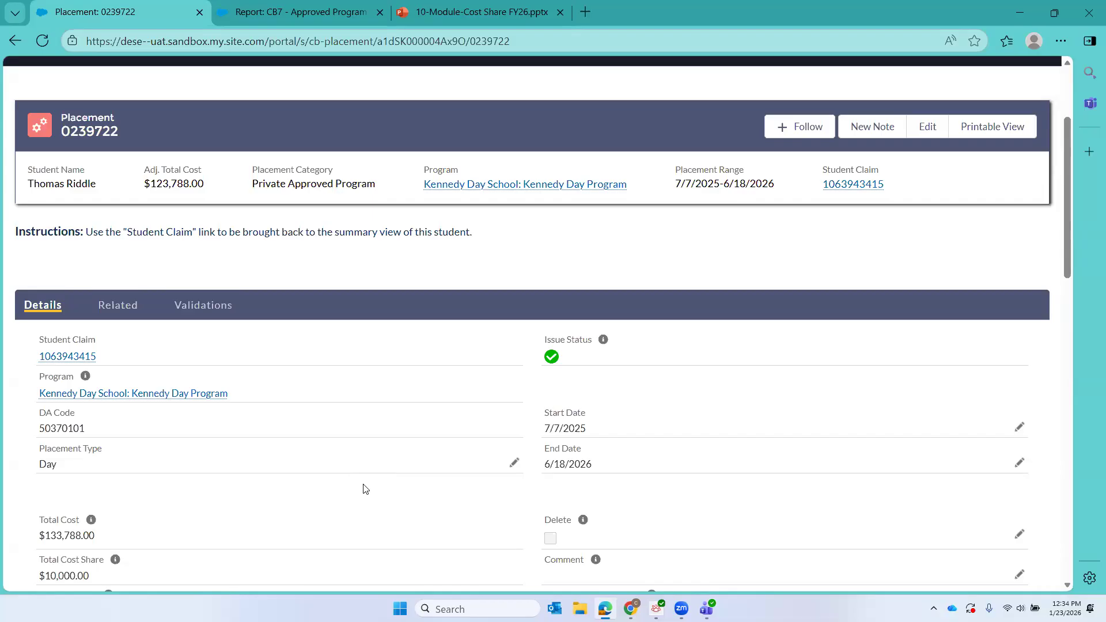
Recheck the Kennedy Day Program placement's total cost, cost share and adjusted total cost, and return to its student claim.
scroll(364, 489, "down", 1)
scroll(60, 463, "down", 2)
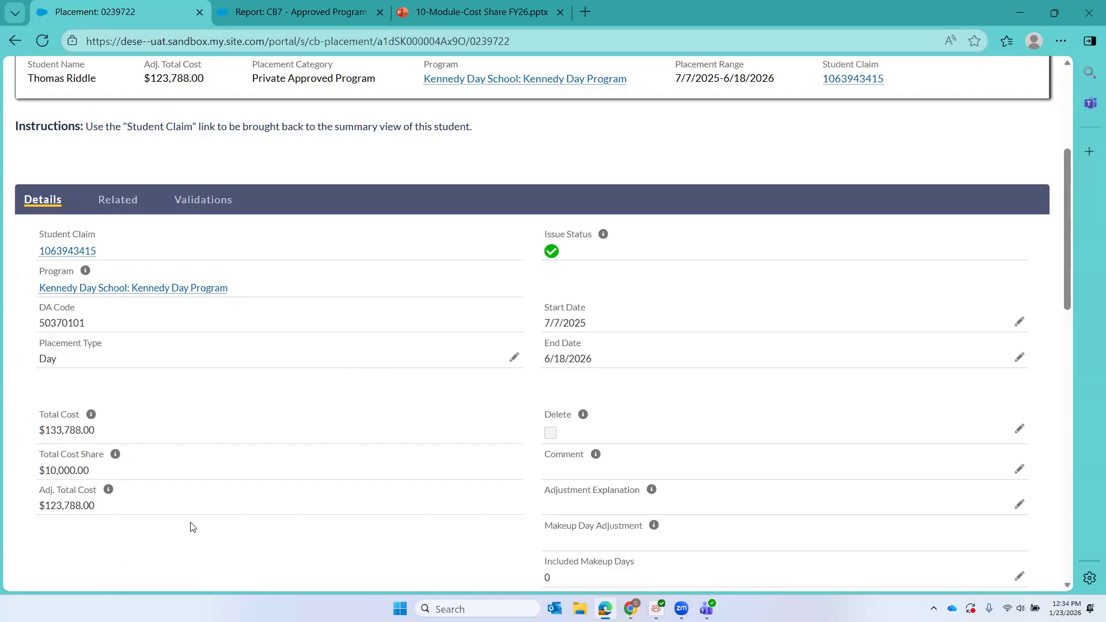
scroll(193, 527, "up", 3)
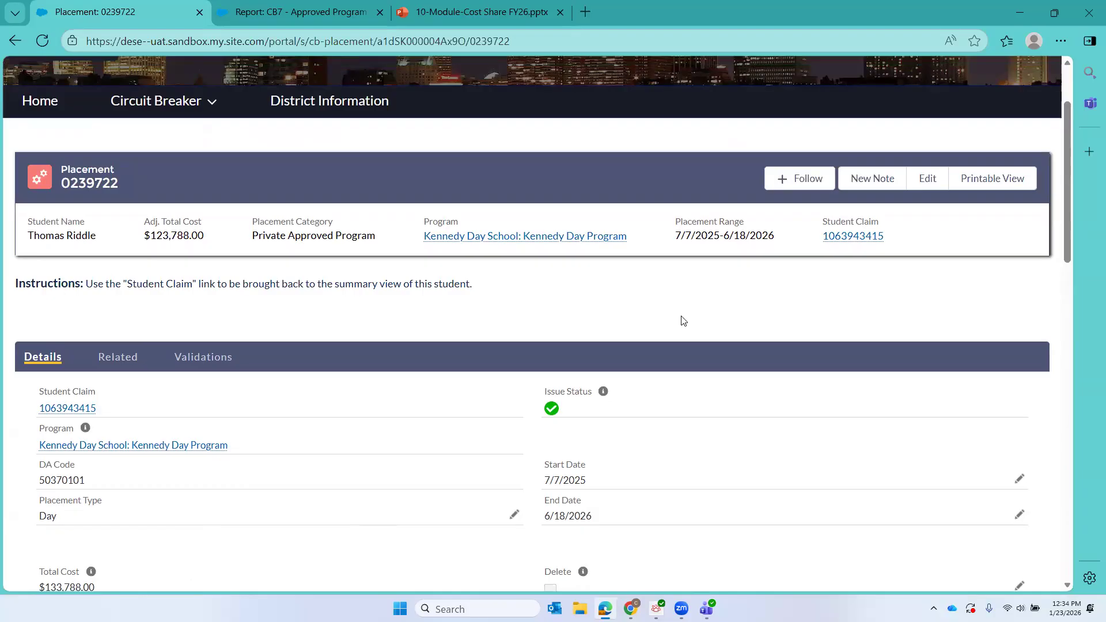
left_click(866, 238)
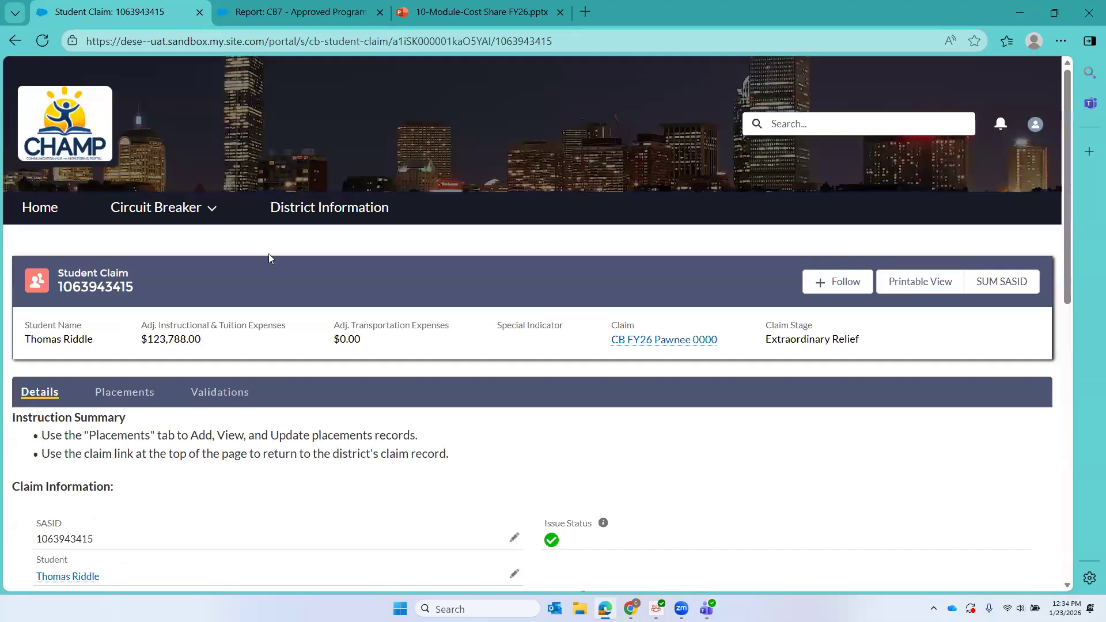
Review the student claim's threshold details and the Student Summary's instructional and tuition costs, cost shares, adjusted expenses and net amounts.
scroll(328, 429, "down", 1)
scroll(327, 429, "down", 5)
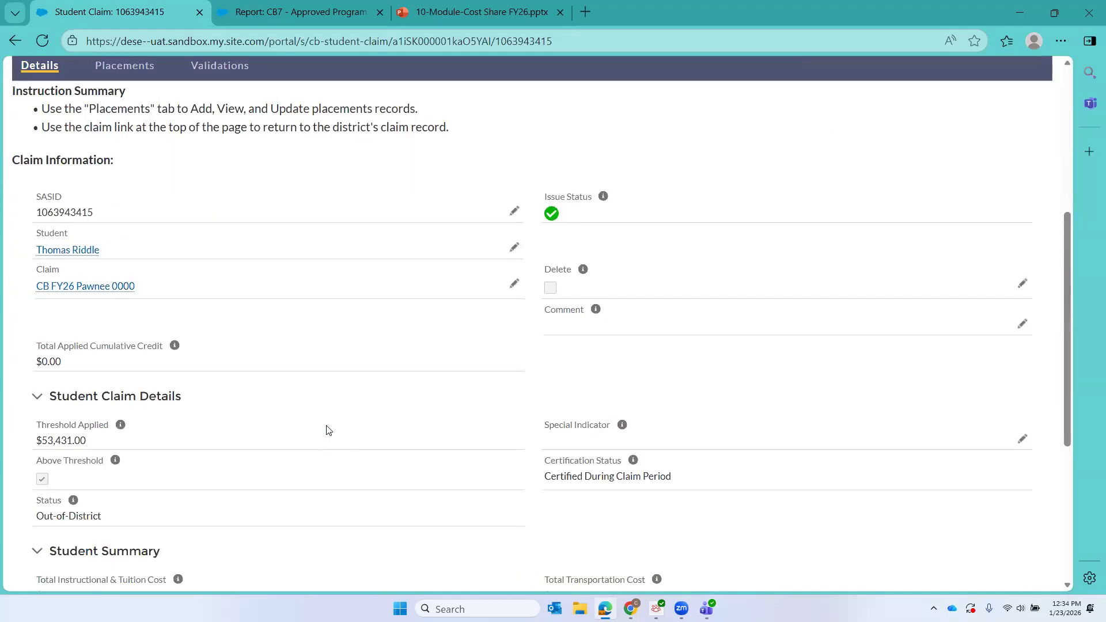
scroll(328, 429, "down", 1)
scroll(328, 429, "down", 1)
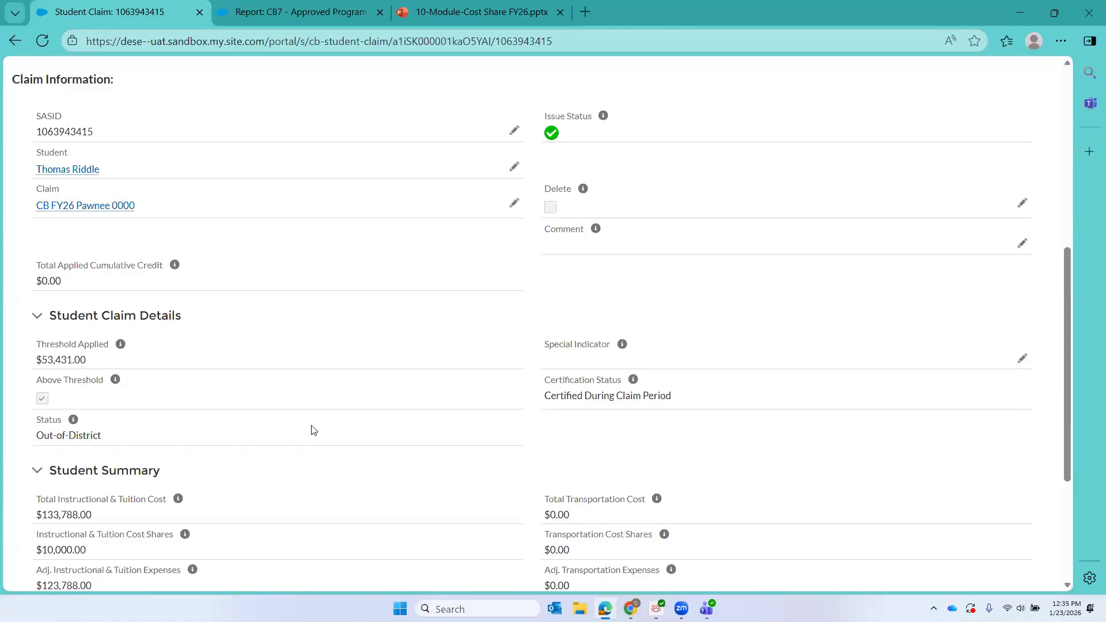
scroll(311, 429, "down", 3)
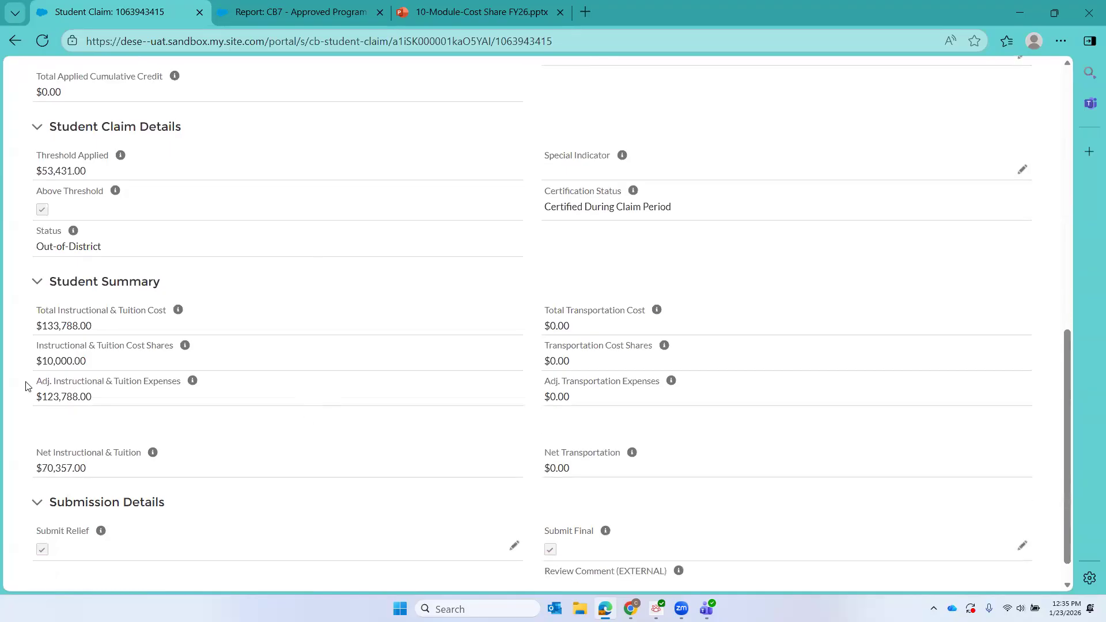
scroll(40, 425, "down", 1)
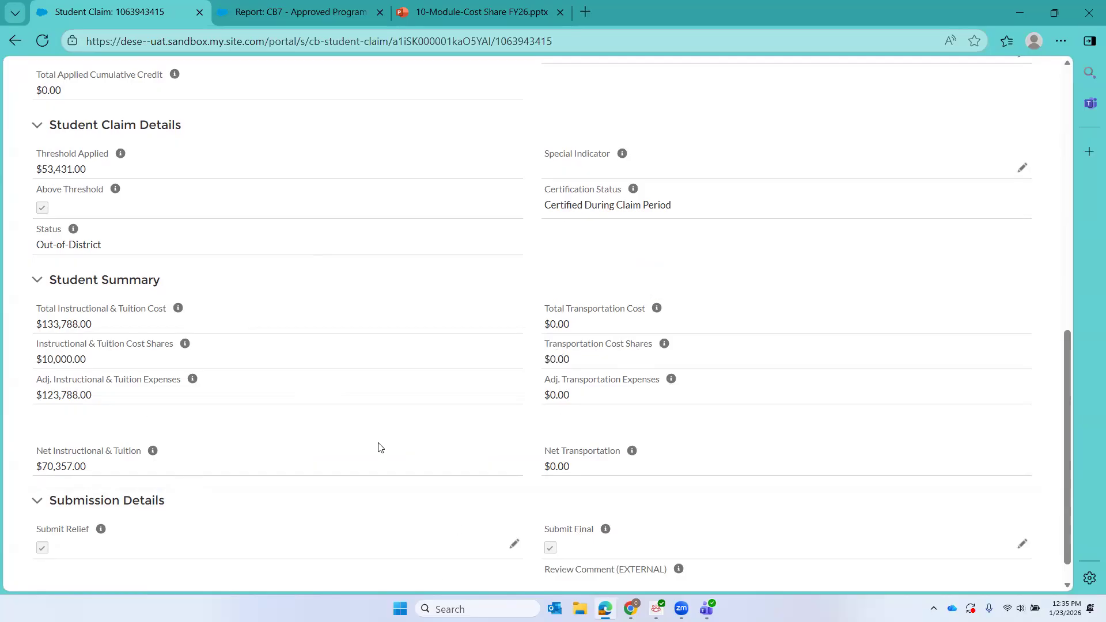
scroll(379, 447, "up", 8)
scroll(379, 448, "down", 4)
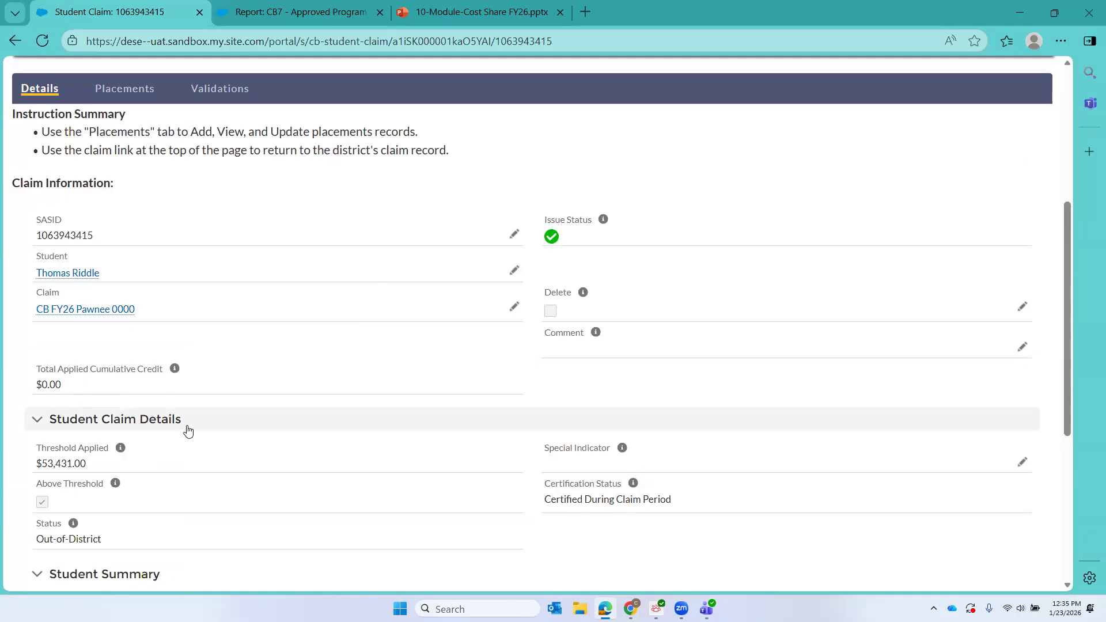
scroll(188, 431, "up", 5)
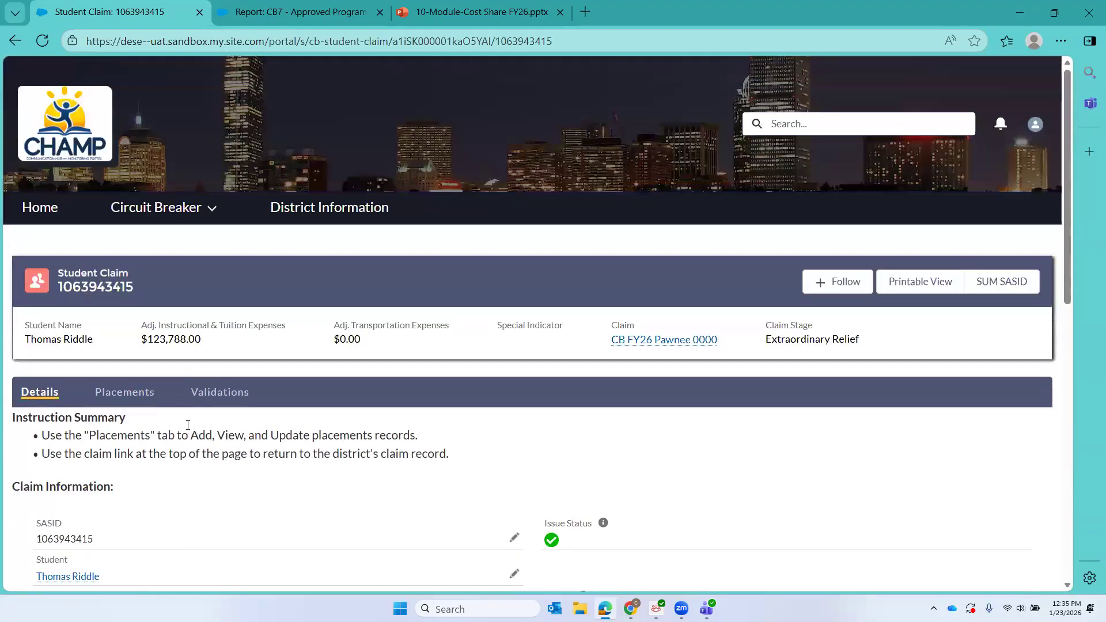
Open the CB FY26 Pawnee 0000 claim's SUM ALL report and examine the instructional cost, cost share, adjusted and net expense columns.
left_click(628, 341)
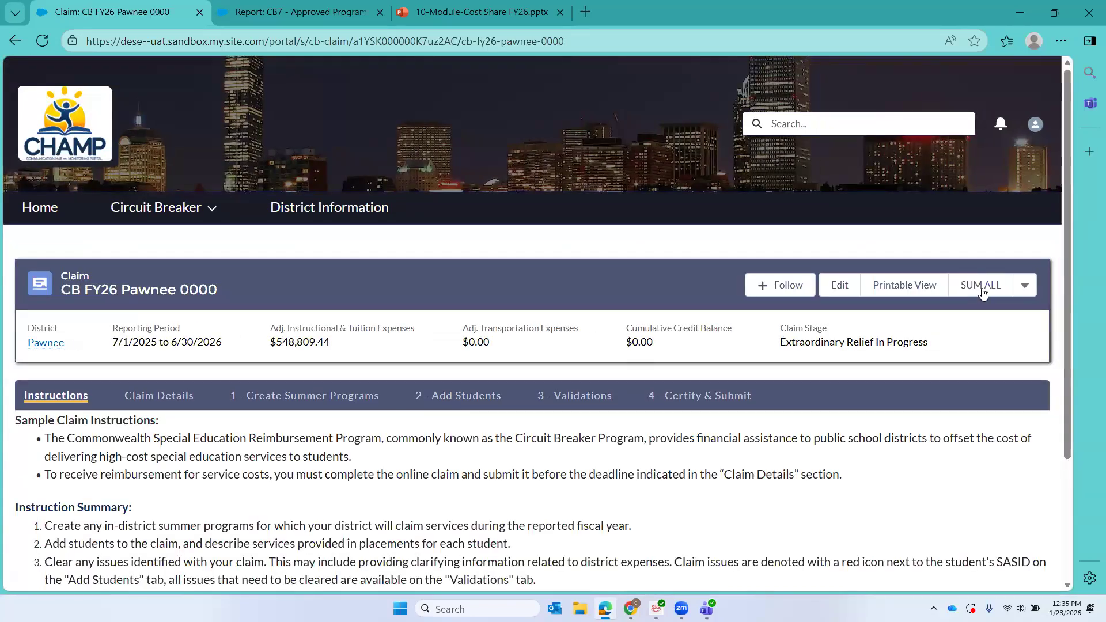
left_click(982, 288)
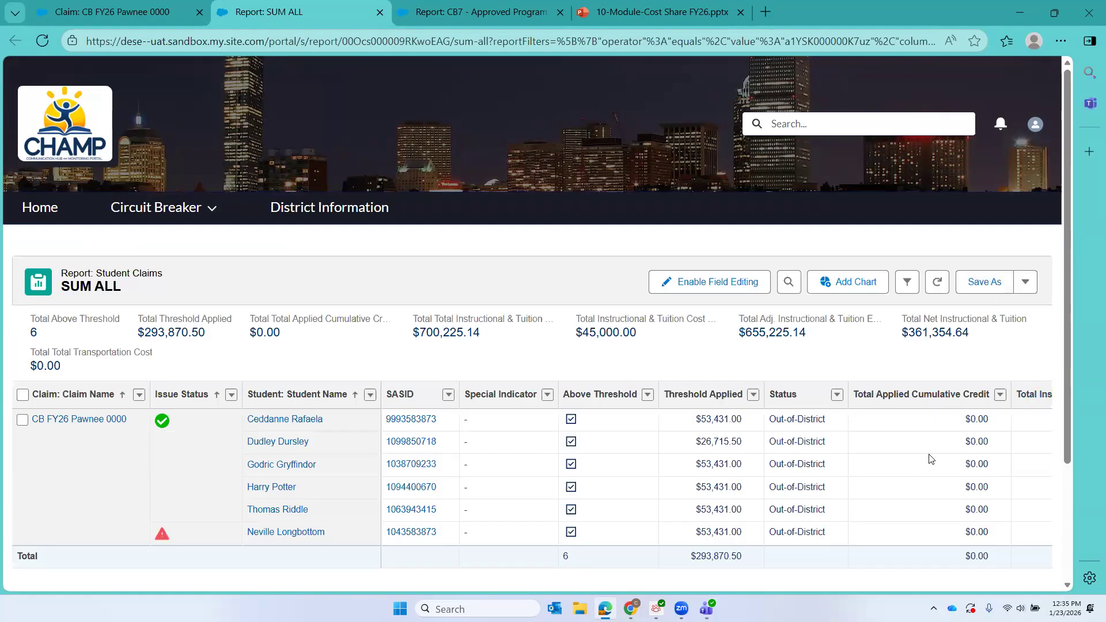
scroll(930, 459, "right", 5)
scroll(929, 459, "down", 1)
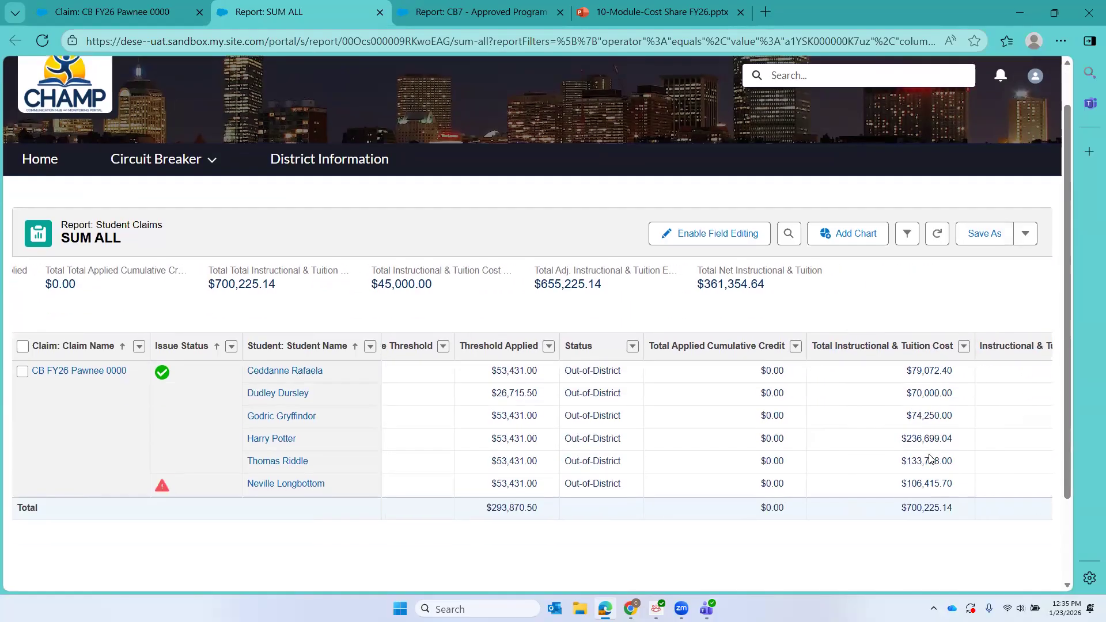
scroll(930, 459, "up", 1)
scroll(930, 459, "right", 2)
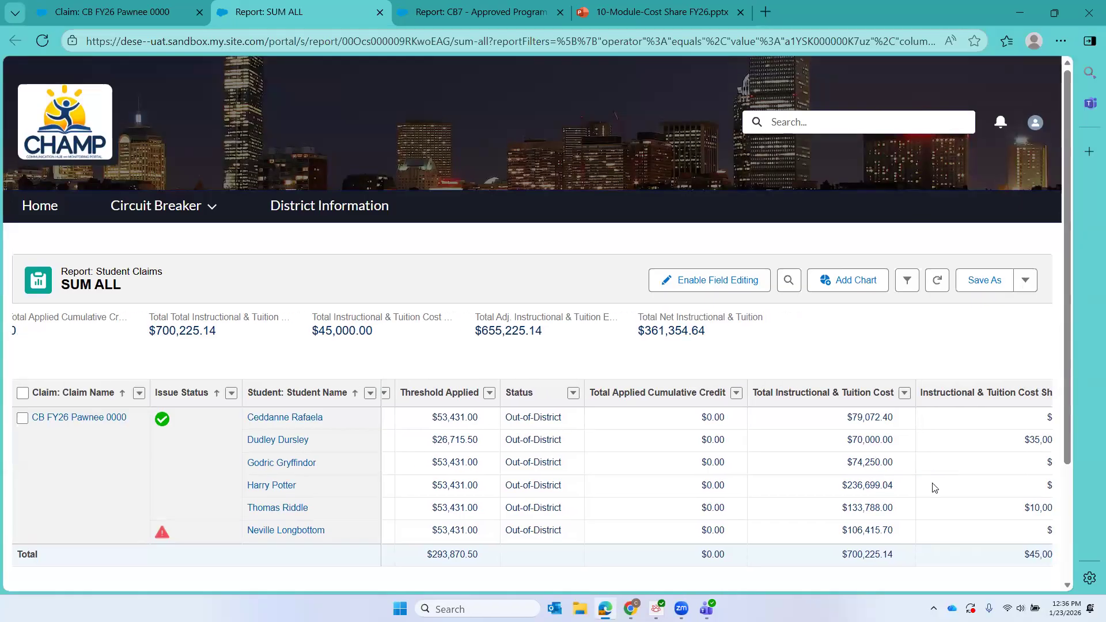
scroll(909, 495, "right", 6)
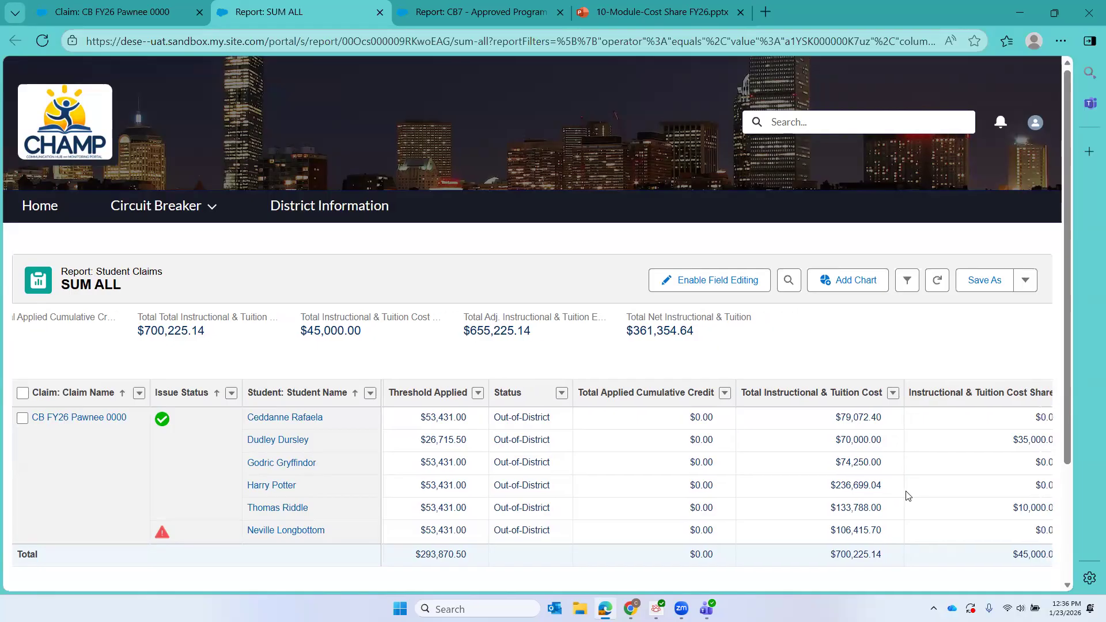
scroll(909, 495, "right", 10)
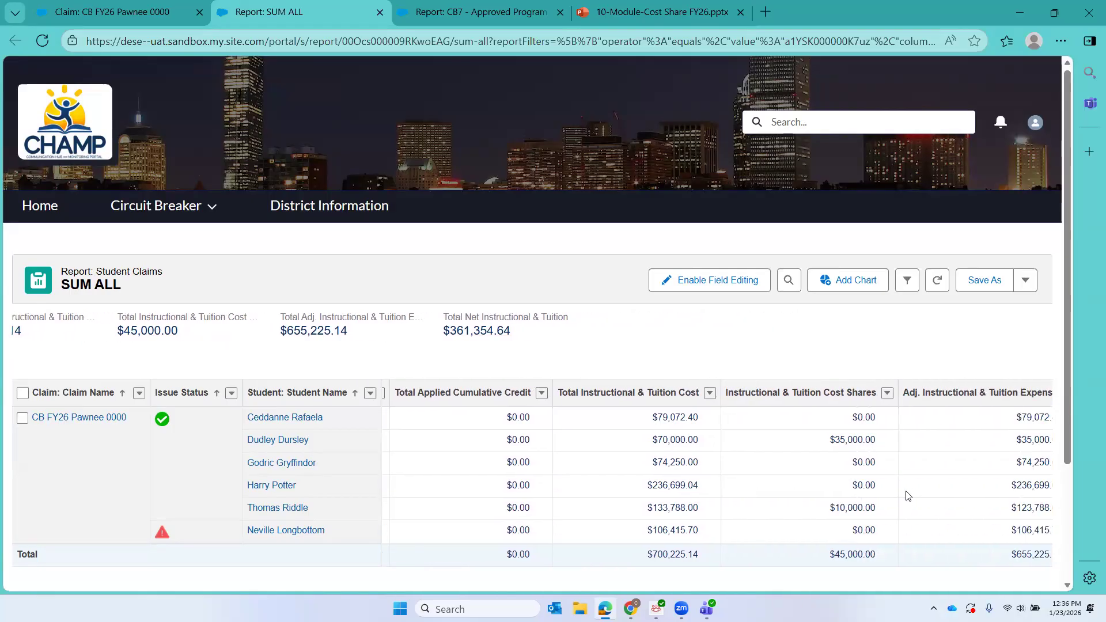
scroll(909, 495, "right", 6)
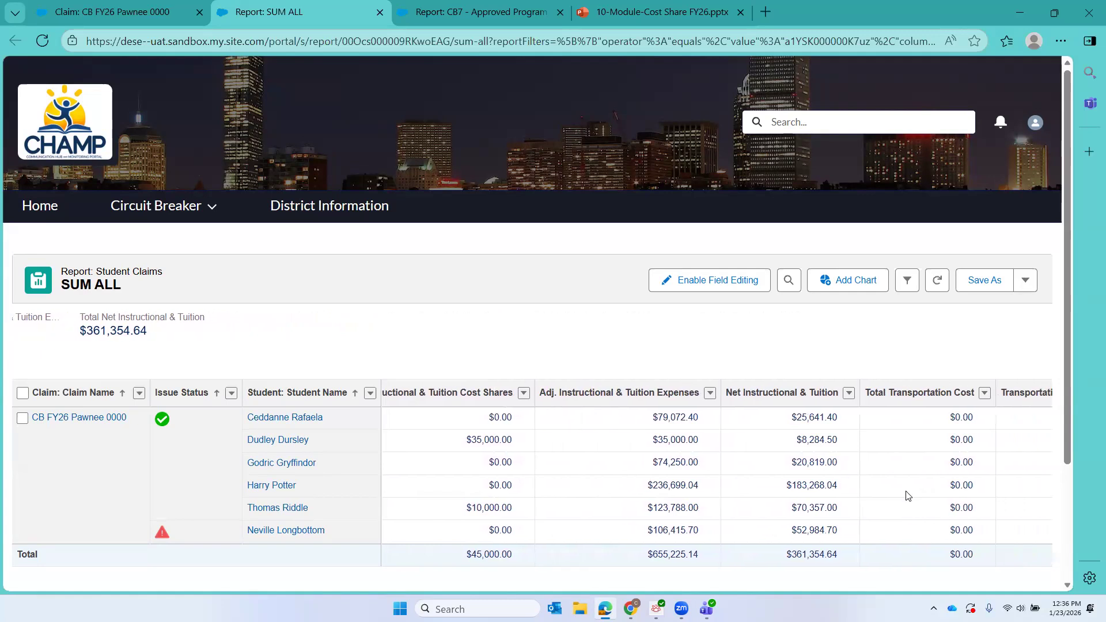
Compare each student's applied threshold in the SUM ALL report with their cost shares, adjusted expenses and net instructional amounts.
scroll(908, 495, "left", 20)
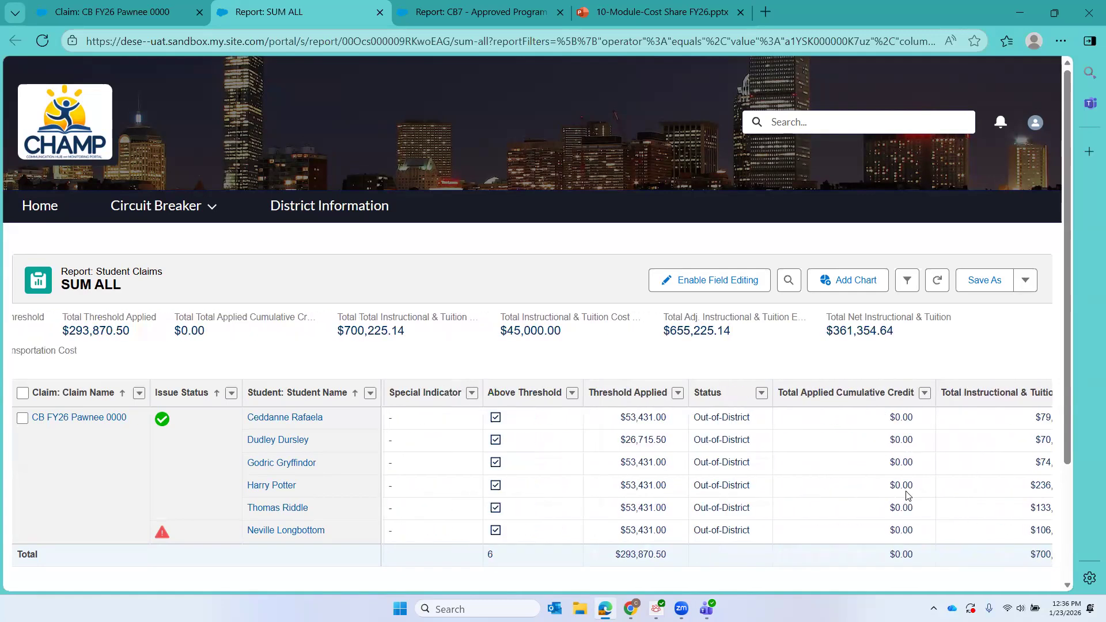
scroll(906, 496, "left", 3)
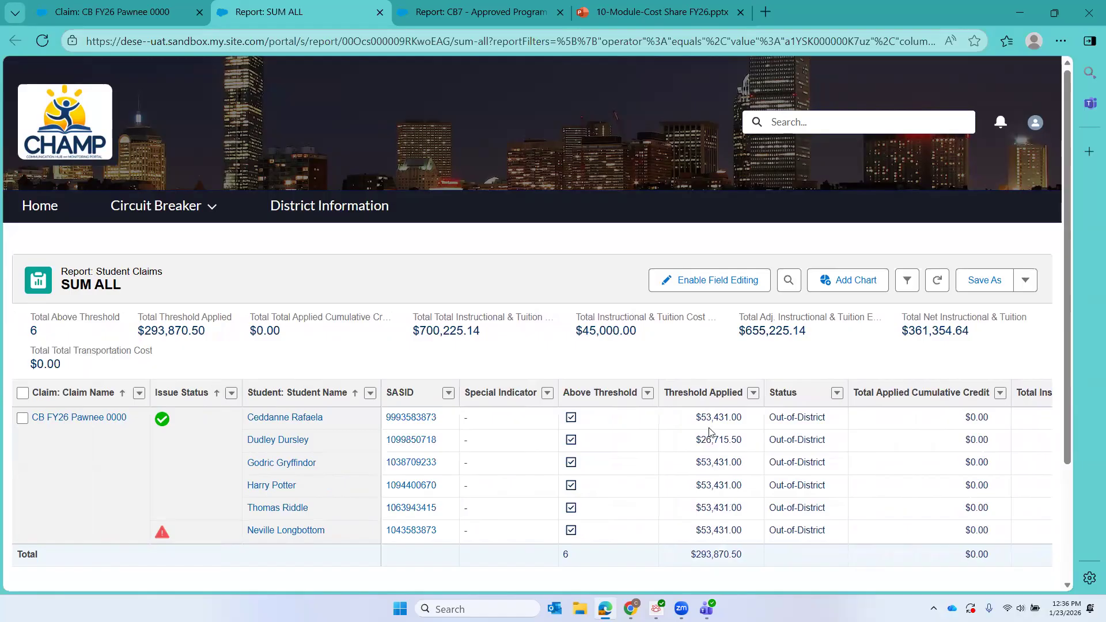
scroll(741, 448, "right", 18)
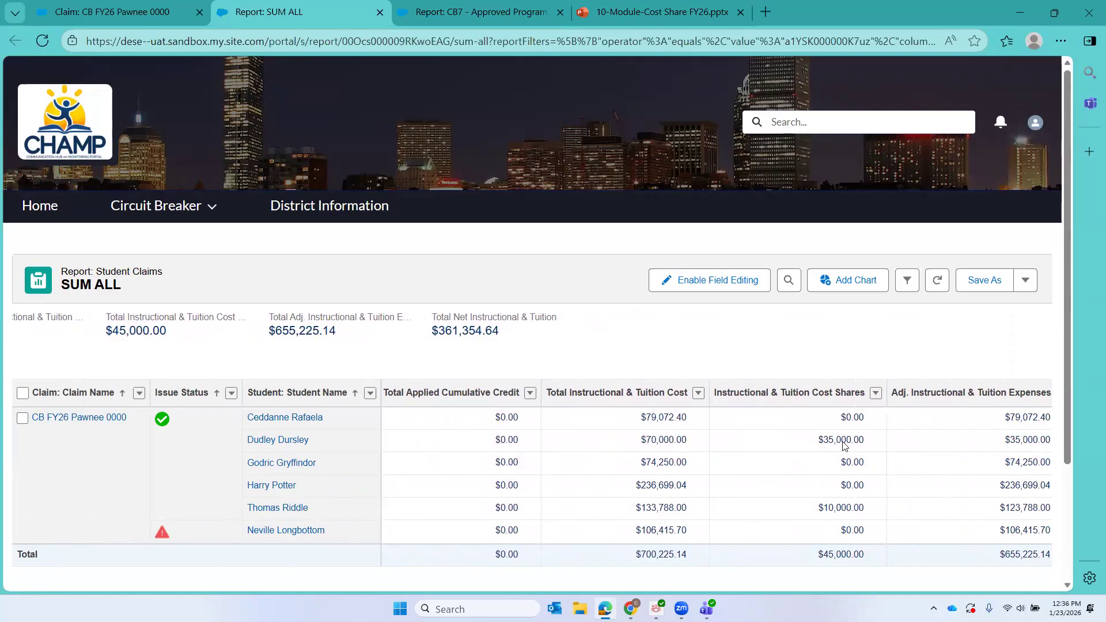
scroll(842, 444, "left", 18)
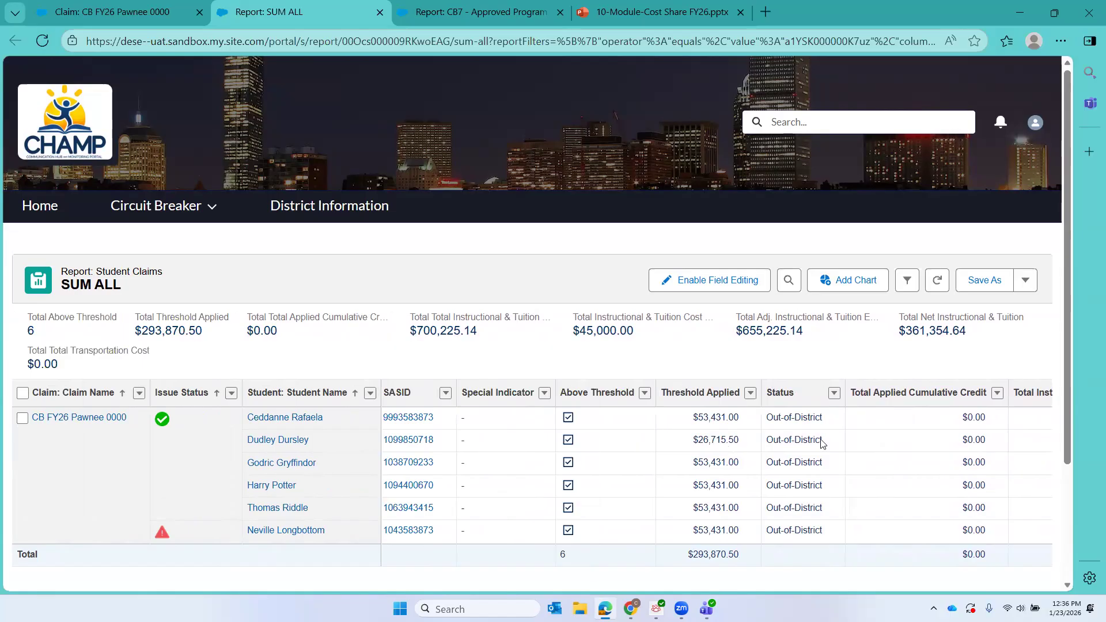
scroll(823, 444, "right", 18)
scroll(823, 444, "right", 6)
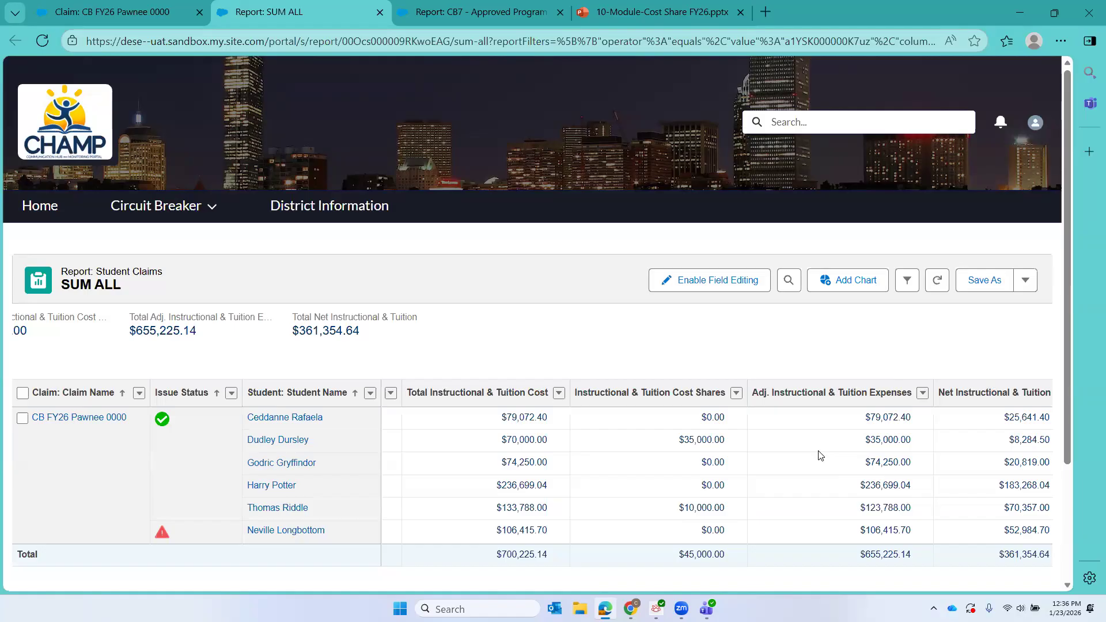
scroll(818, 456, "down", 1)
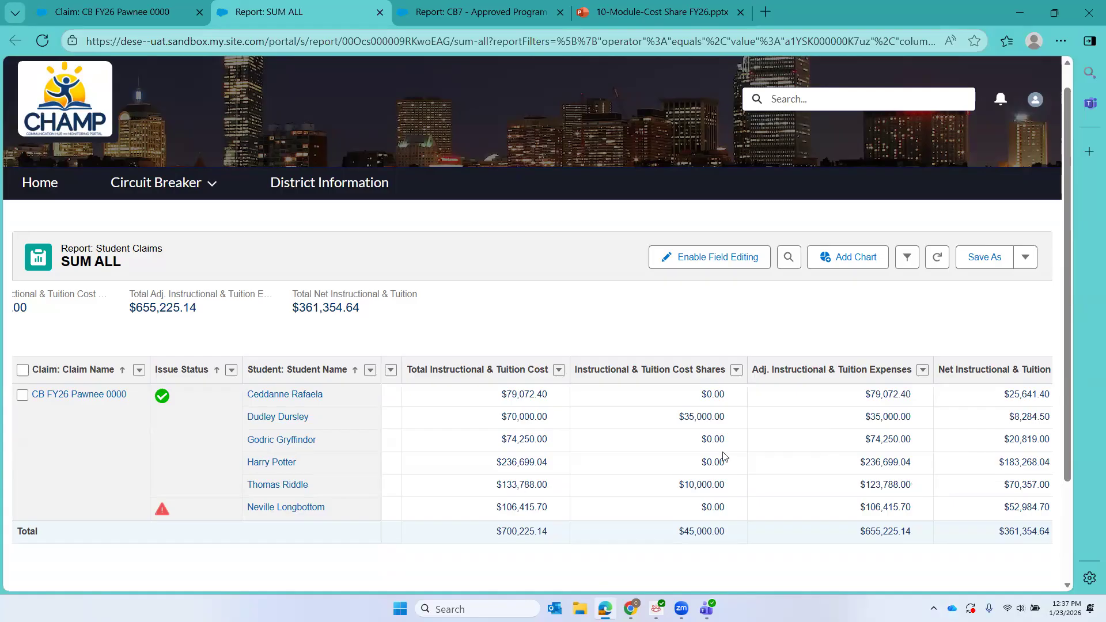
Return to the Pawnee claim's student list and open the student claim with $236,699.04 in adjusted instructional expenses.
left_click(112, 12)
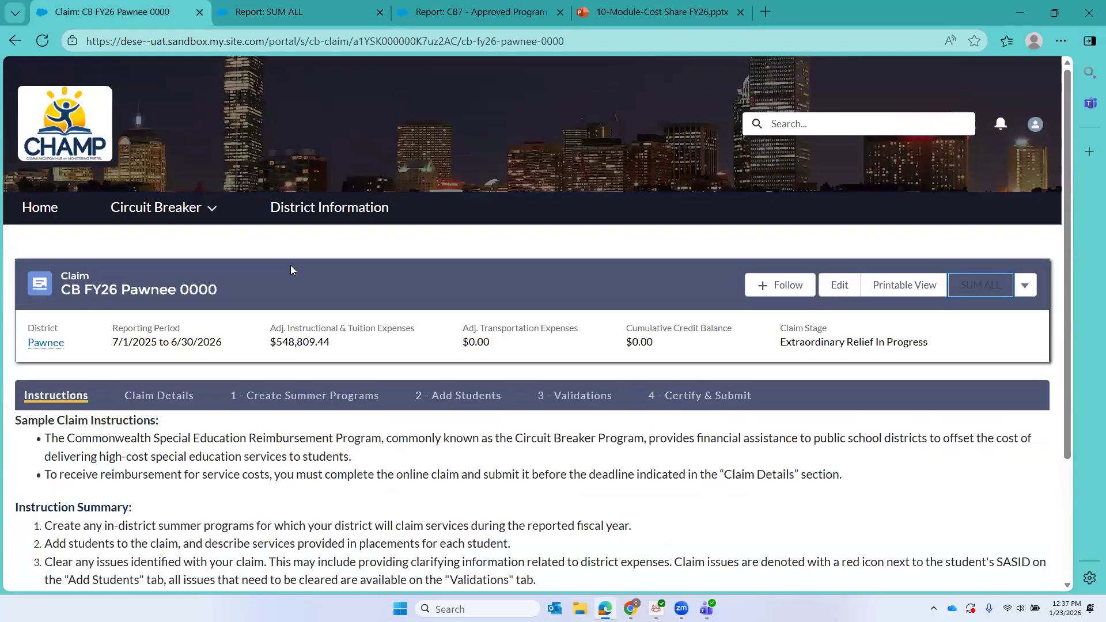
left_click(458, 396)
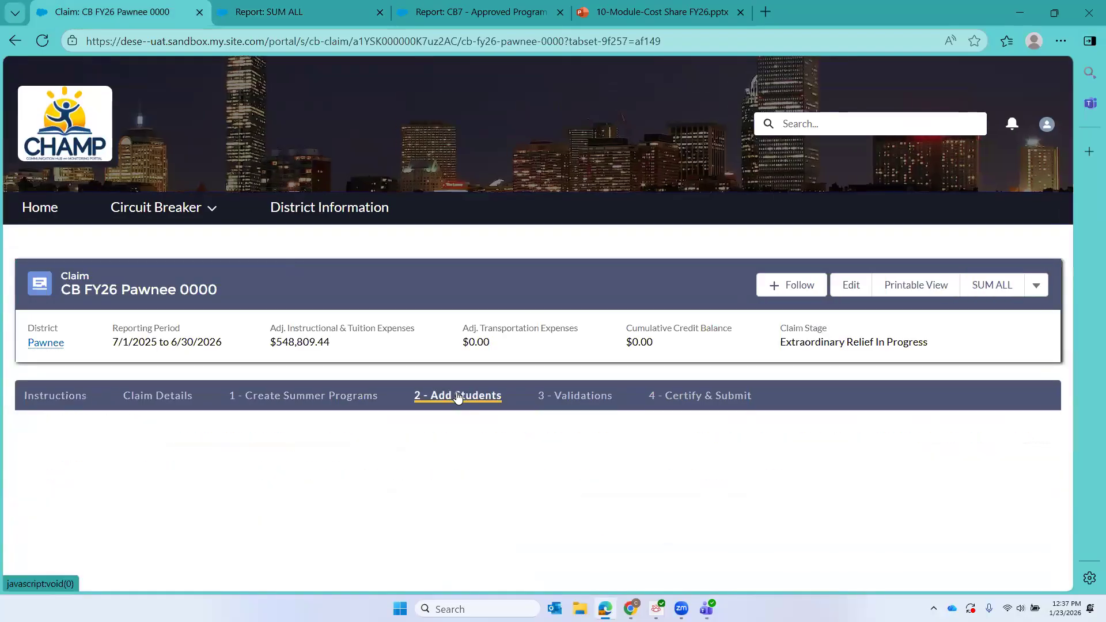
scroll(458, 396, "down", 5)
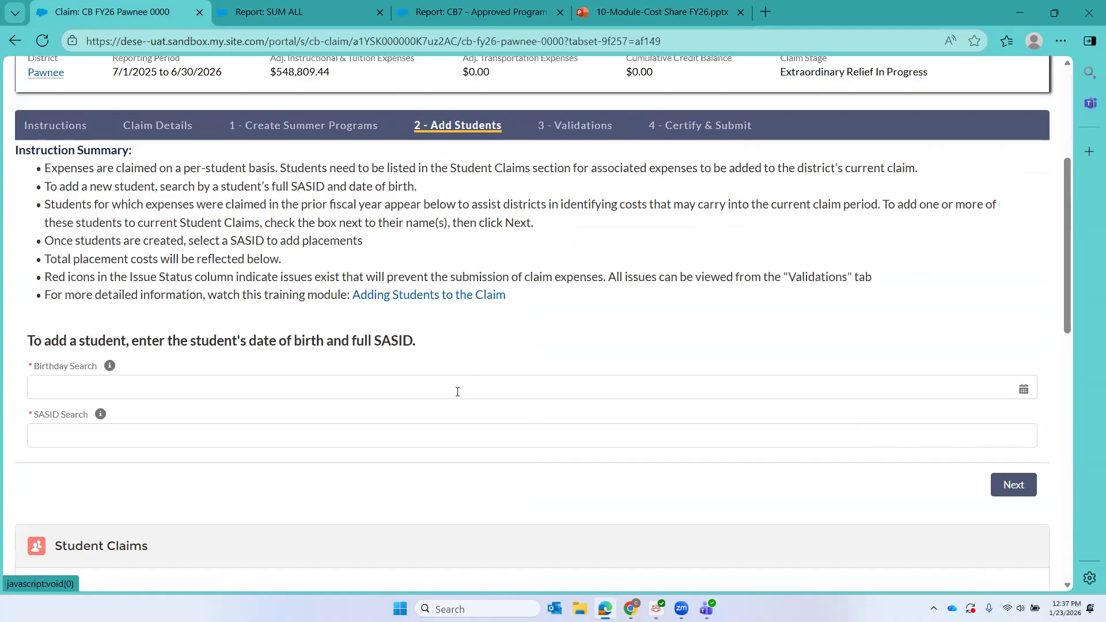
scroll(457, 391, "down", 6)
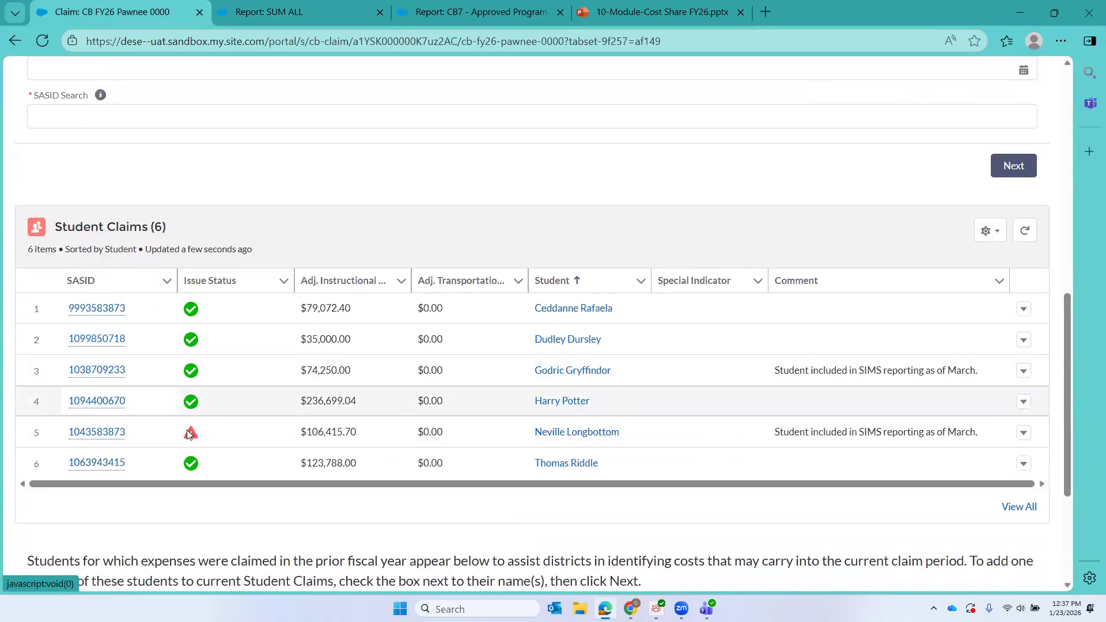
left_click(86, 401)
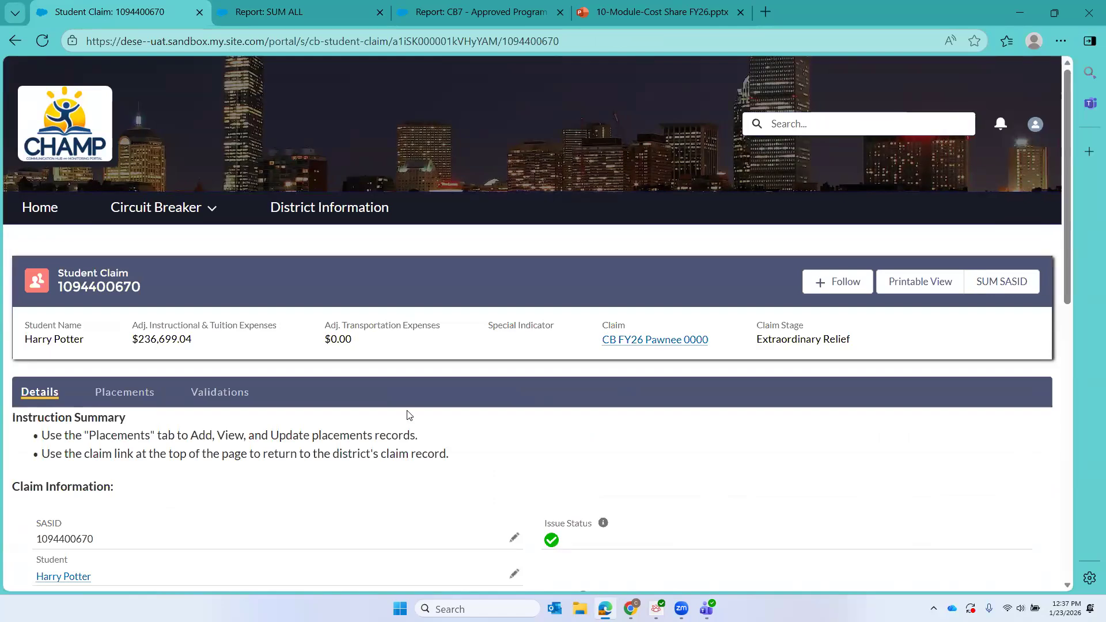
Review this student claim's Student Summary for total instructional and tuition cost, cost shares and adjusted expenses.
scroll(408, 415, "down", 5)
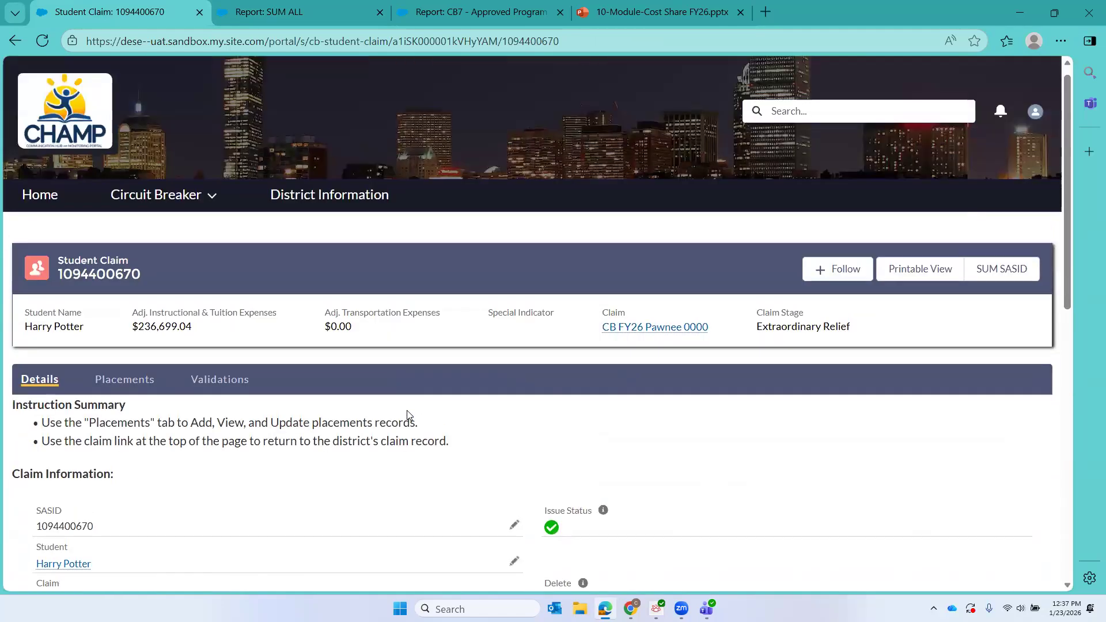
scroll(408, 415, "down", 2)
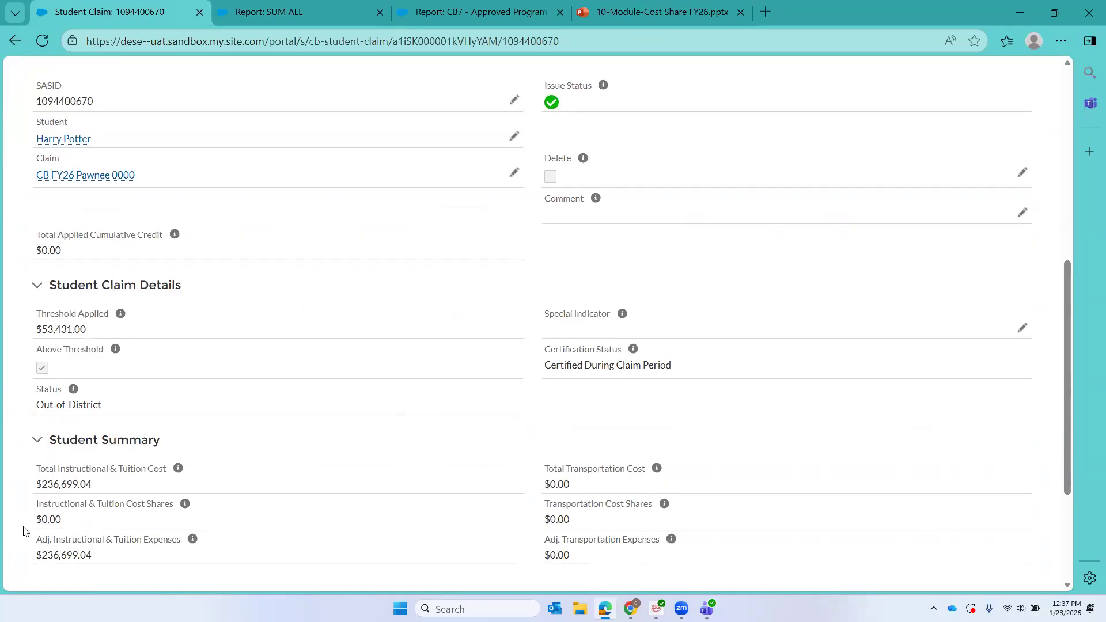
scroll(346, 447, "up", 7)
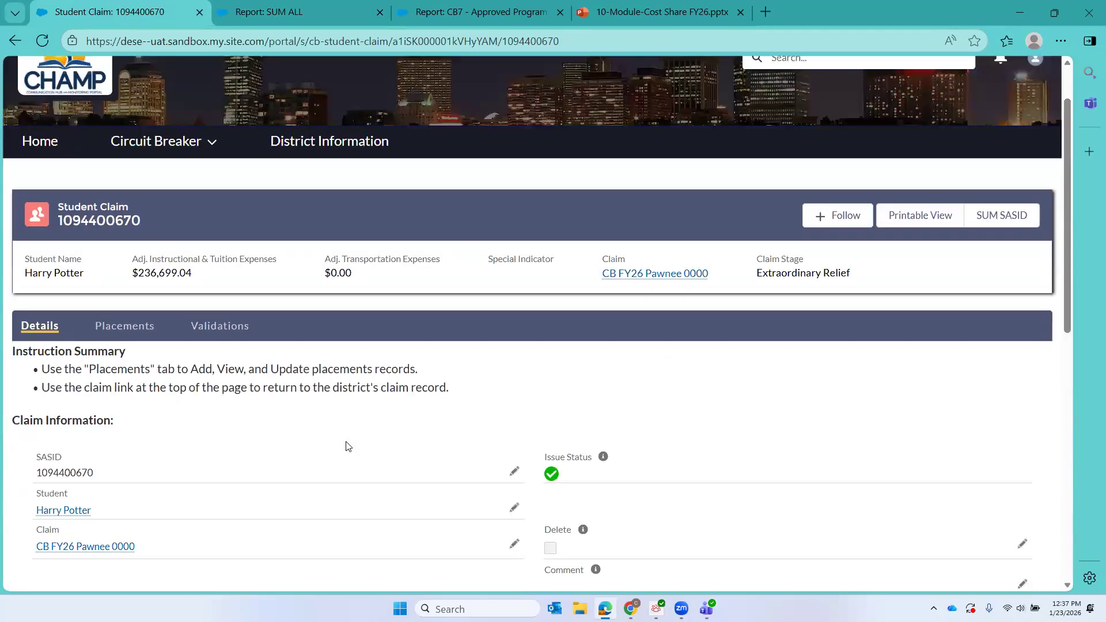
scroll(347, 442, "down", 4)
scroll(347, 441, "up", 3)
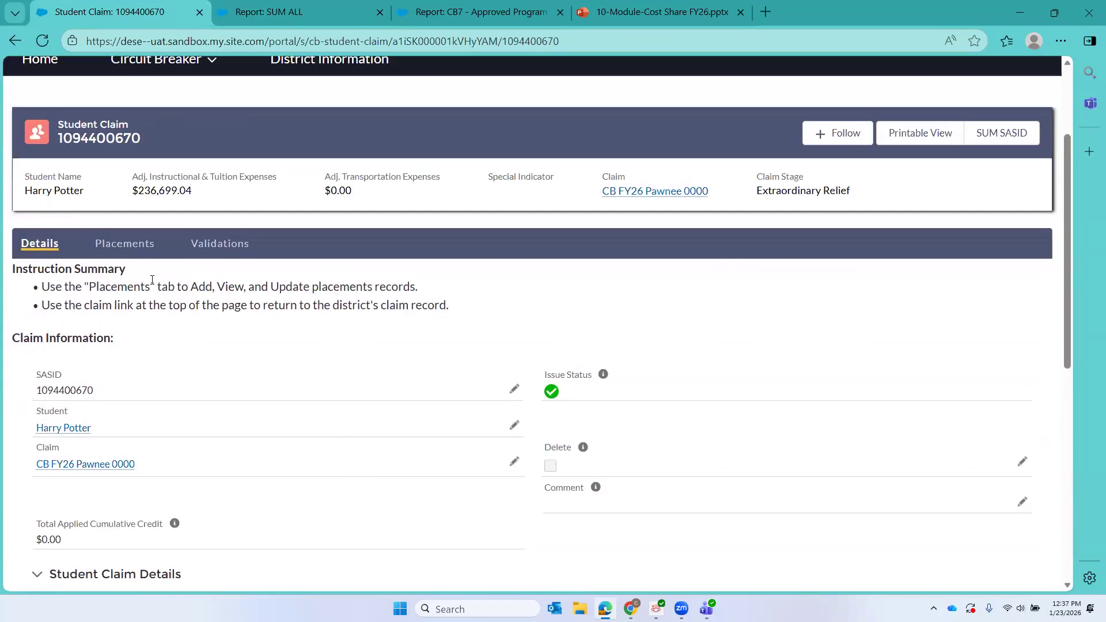
Open the student's Devereux Glenholme: Glenholme School placement record and review its total cost, cost share and adjusted total cost.
left_click(143, 257)
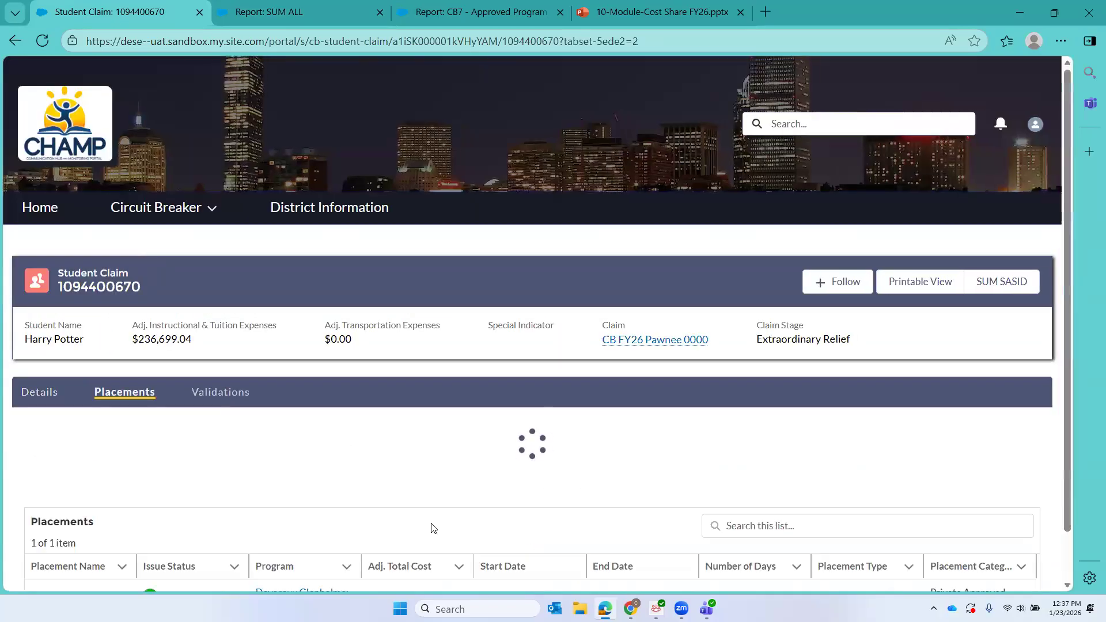
scroll(433, 527, "down", 5)
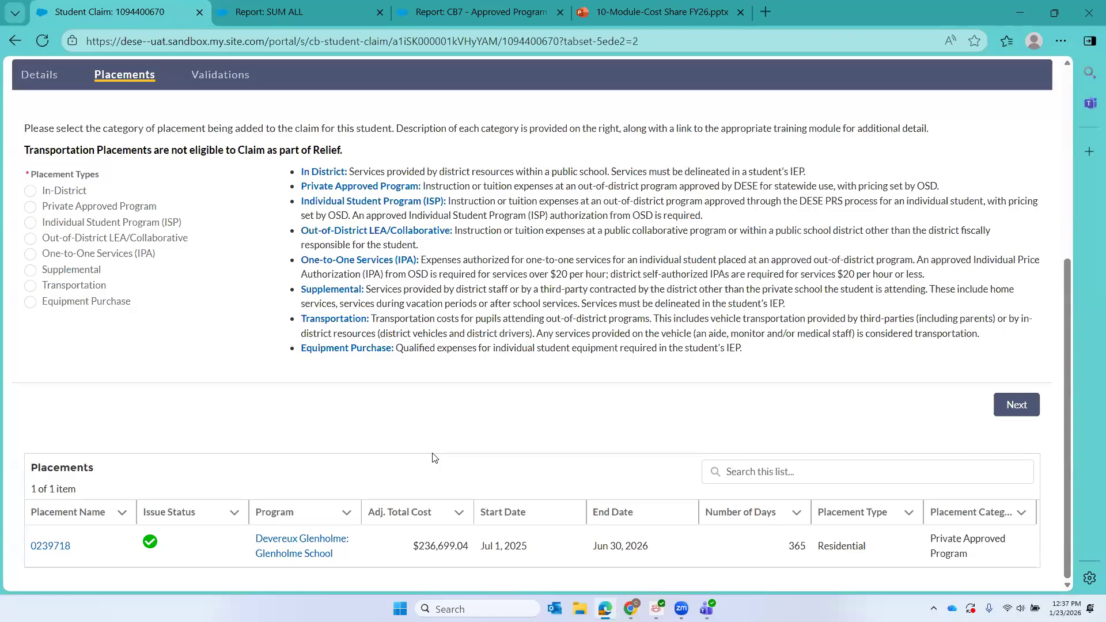
left_click(50, 547)
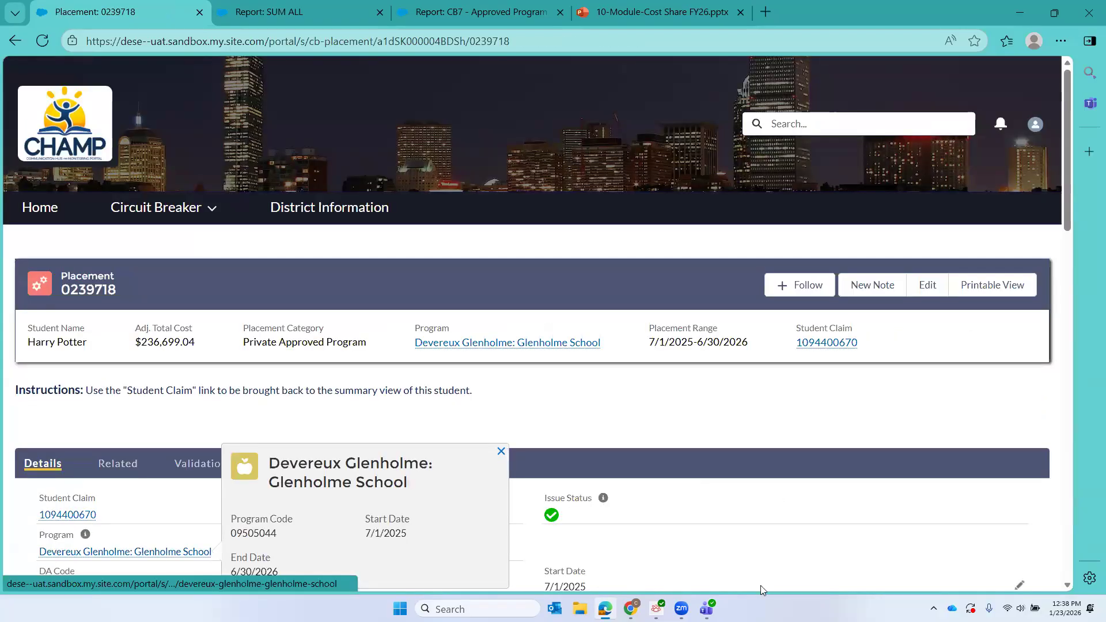
scroll(761, 501, "down", 6)
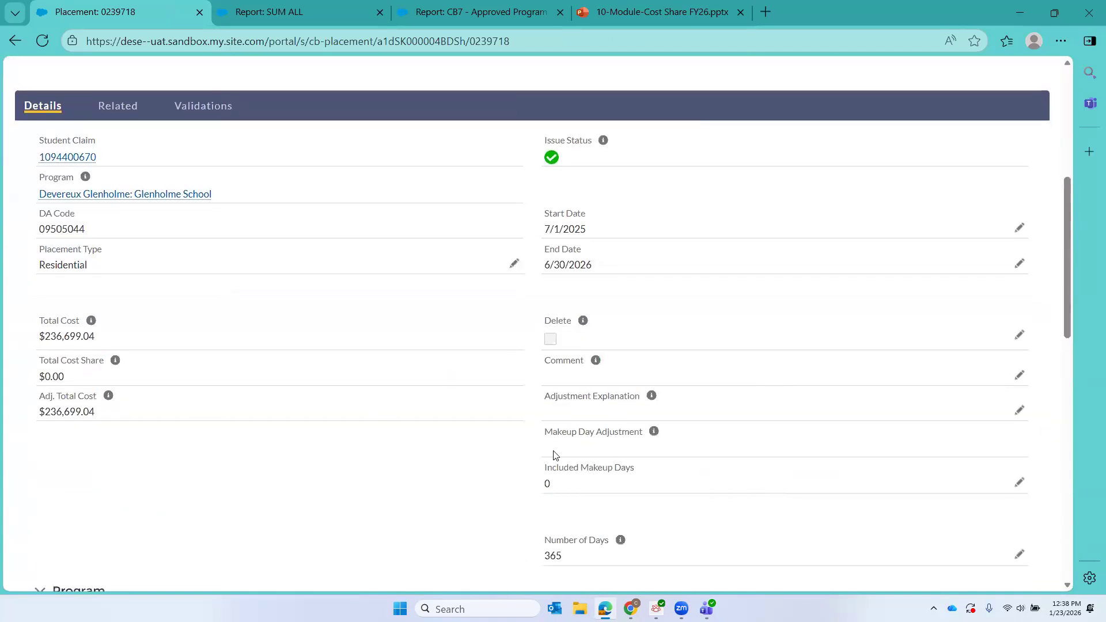
Examine the Devereux Glenholme placement's number of days, program rates and cost share fields alongside its cost summary.
scroll(554, 455, "down", 4)
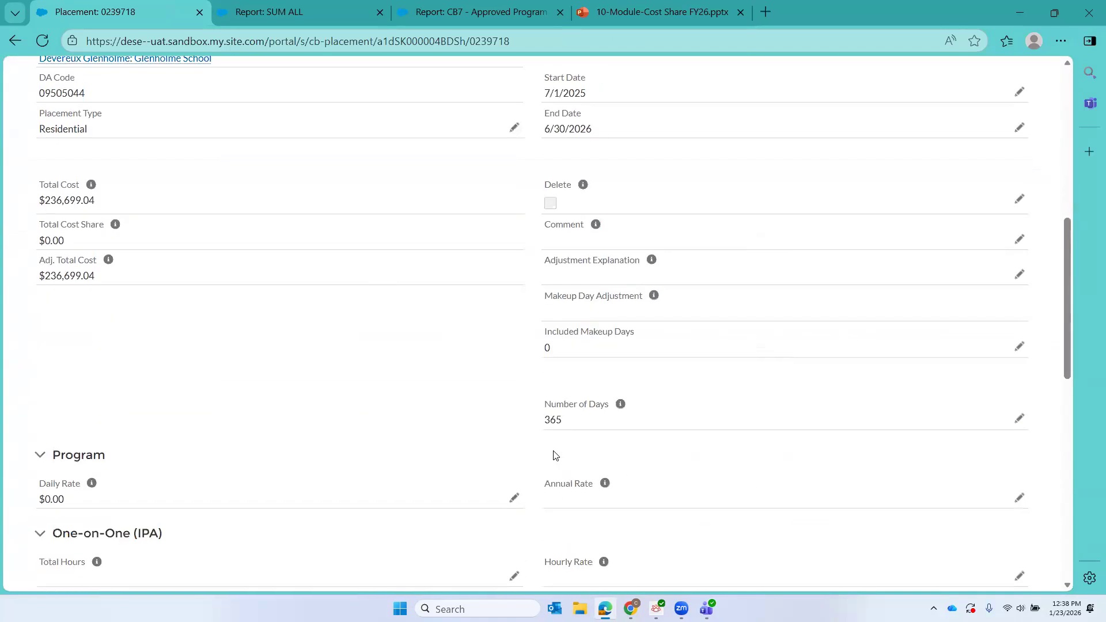
scroll(555, 455, "down", 4)
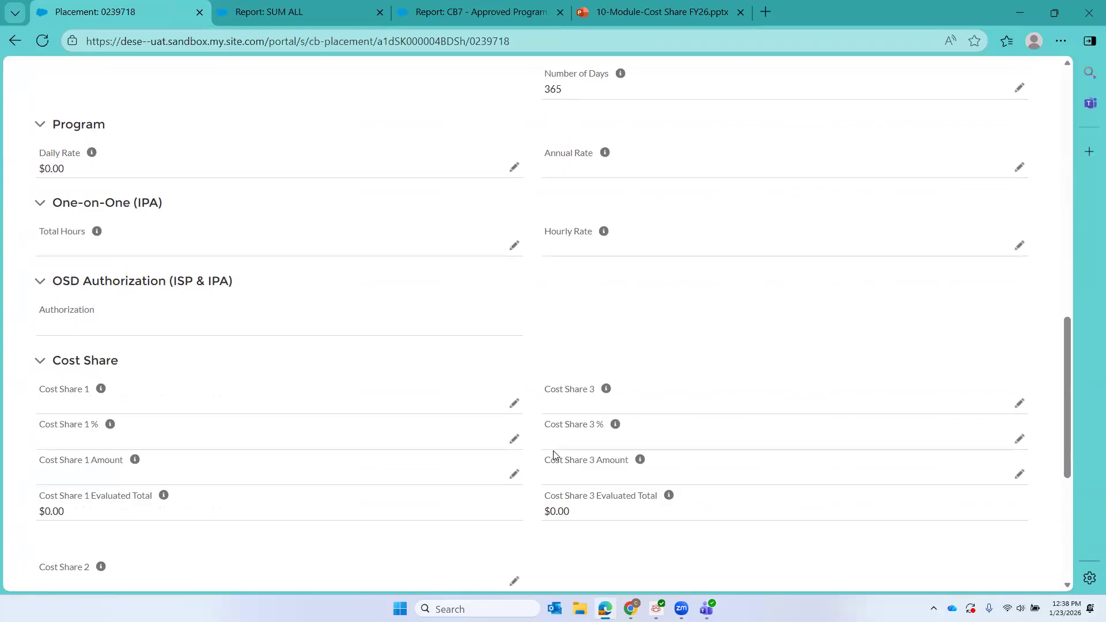
scroll(555, 455, "up", 14)
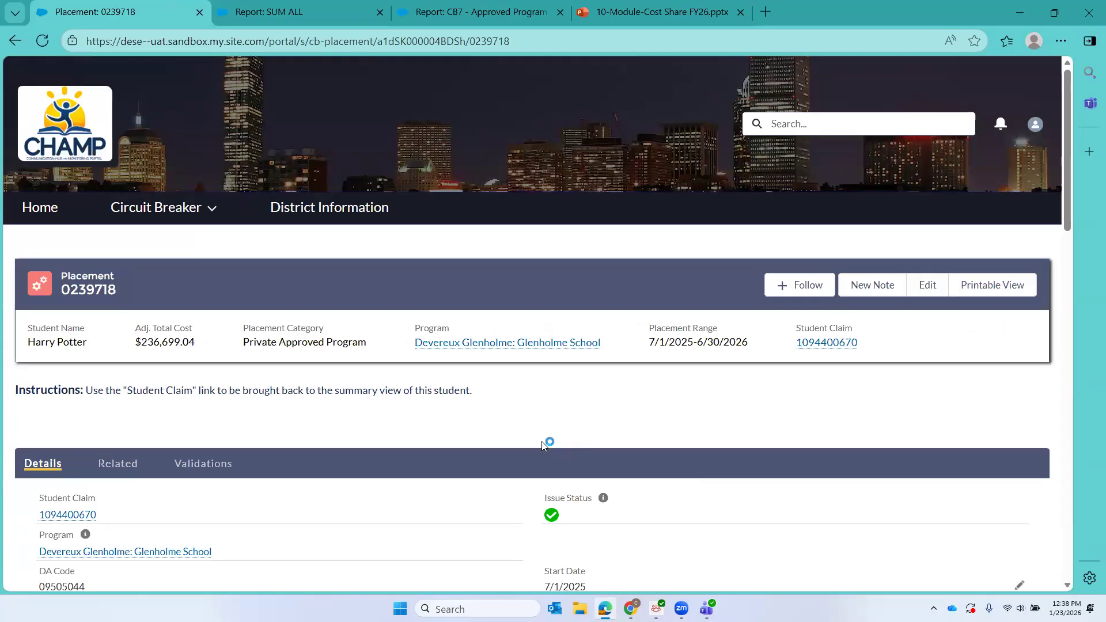
scroll(214, 550, "down", 5)
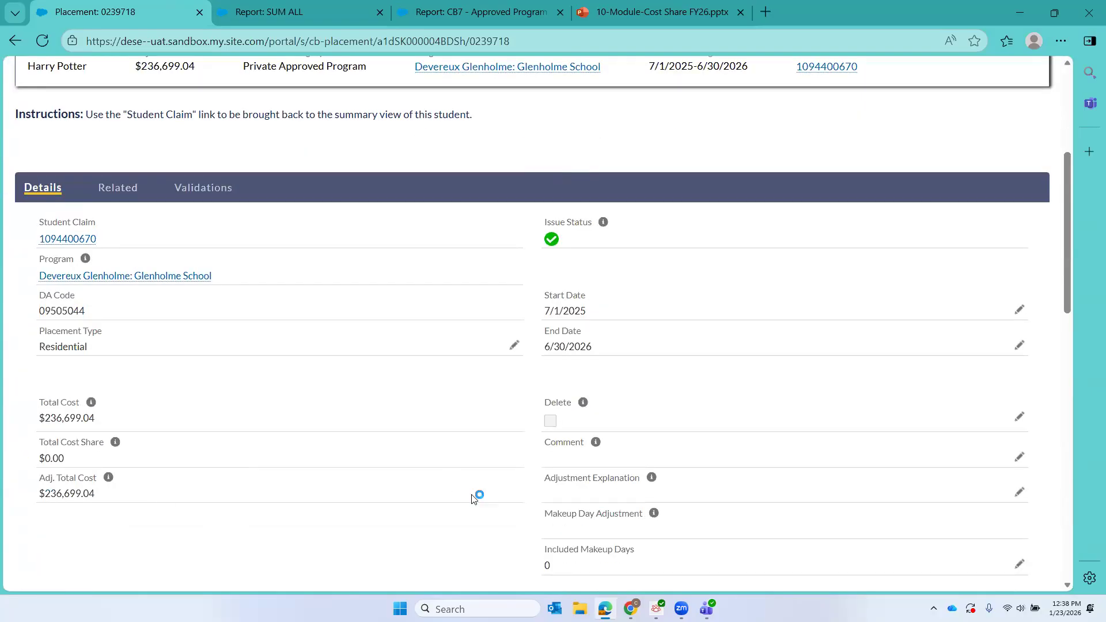
scroll(471, 499, "up", 5)
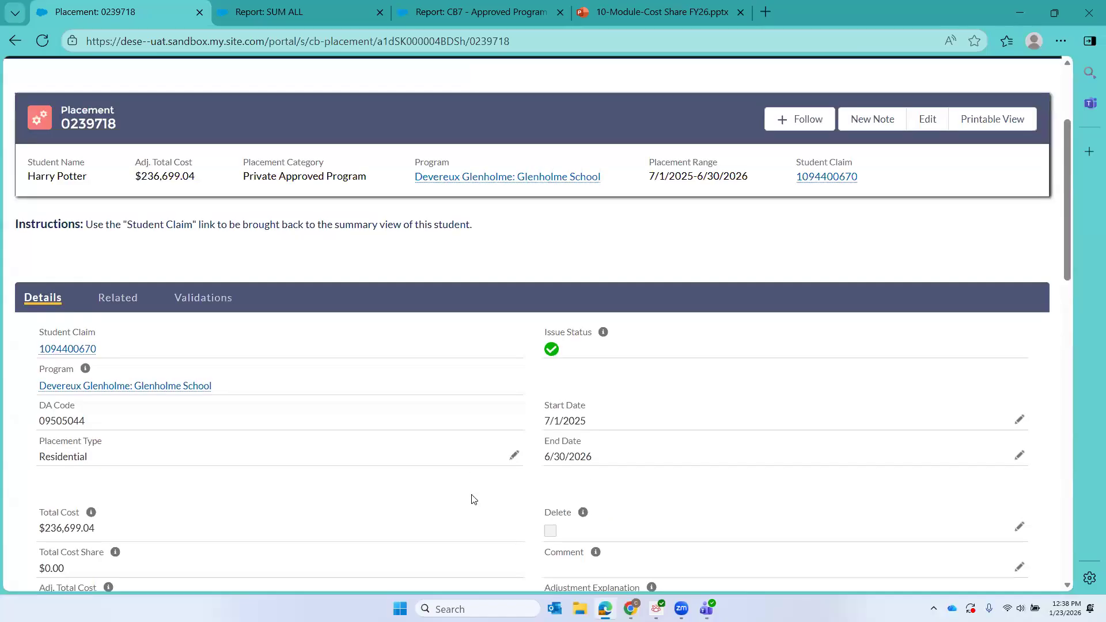
Search the CB7 - Approved Program Rates report for "dev" and examine the Devereux Glenholme program's approved days and rates.
left_click(491, 12)
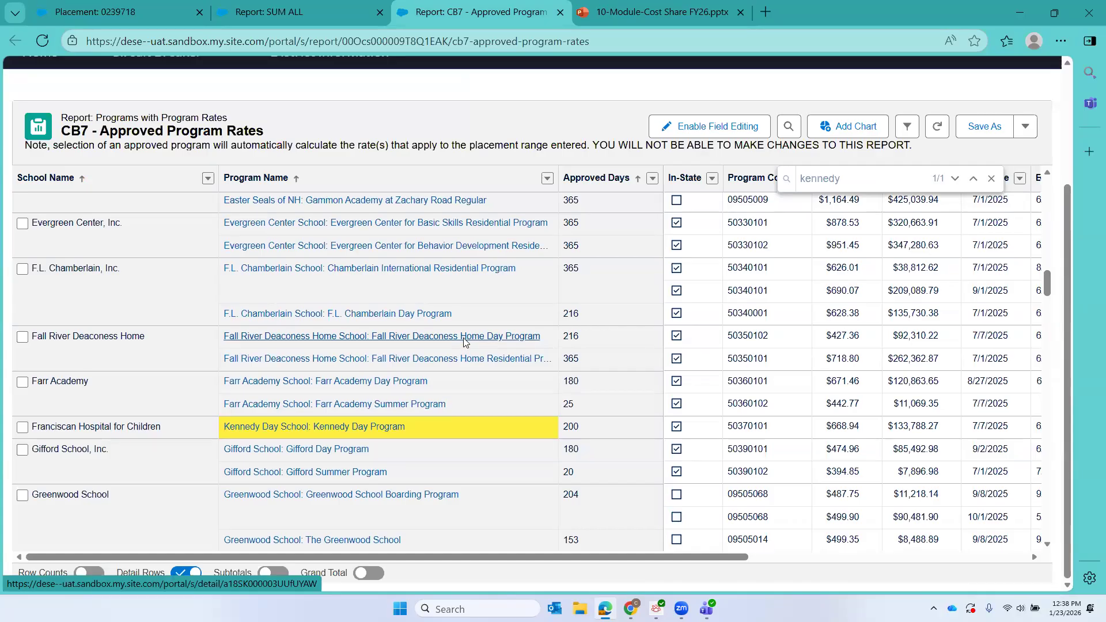
scroll(464, 341, "down", 3)
scroll(464, 343, "down", 2)
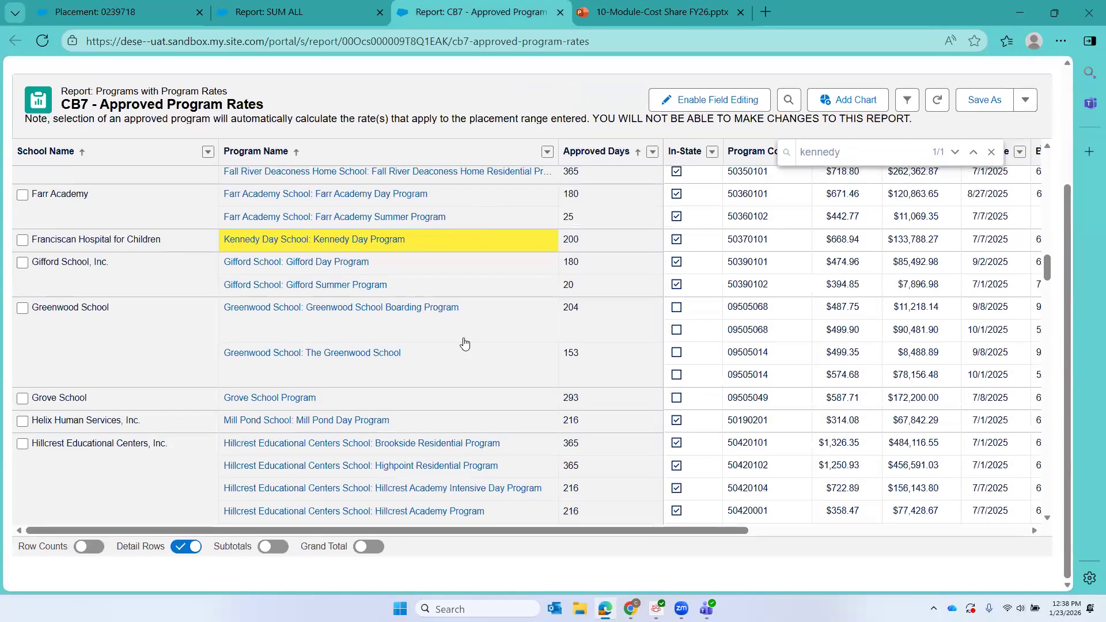
scroll(465, 342, "up", 3)
left_click(991, 334)
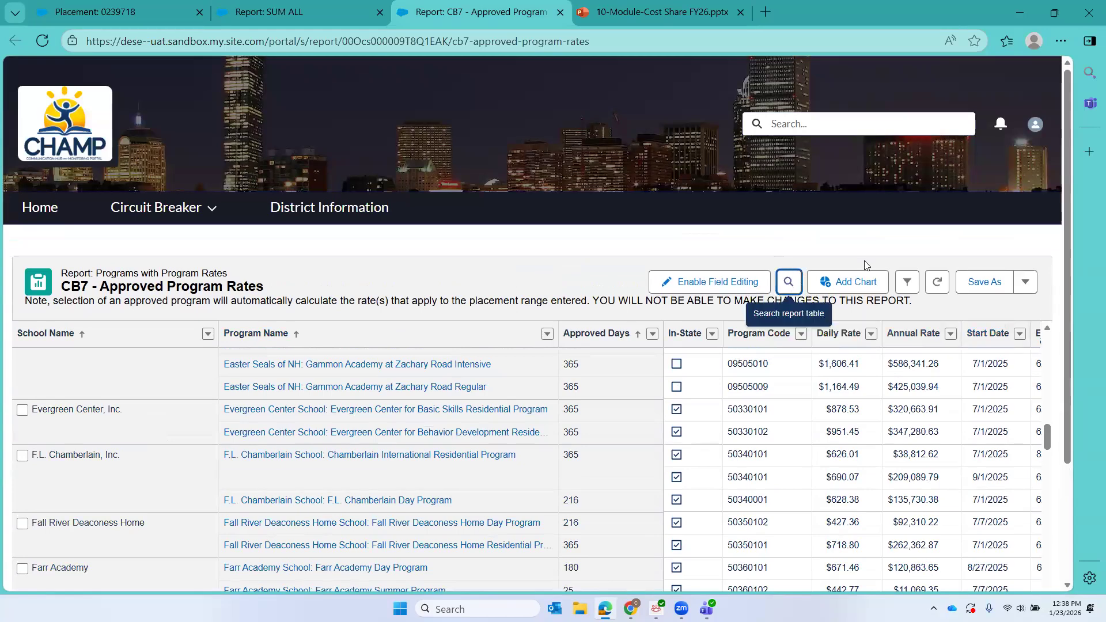
left_click(794, 280)
type("dev")
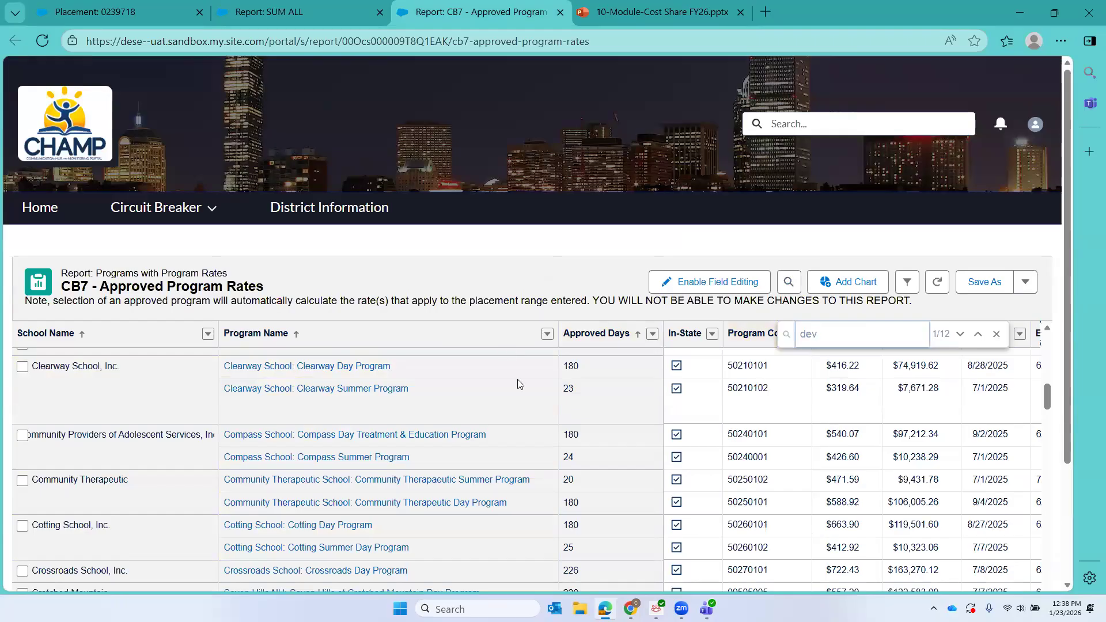
scroll(518, 380, "down", 4)
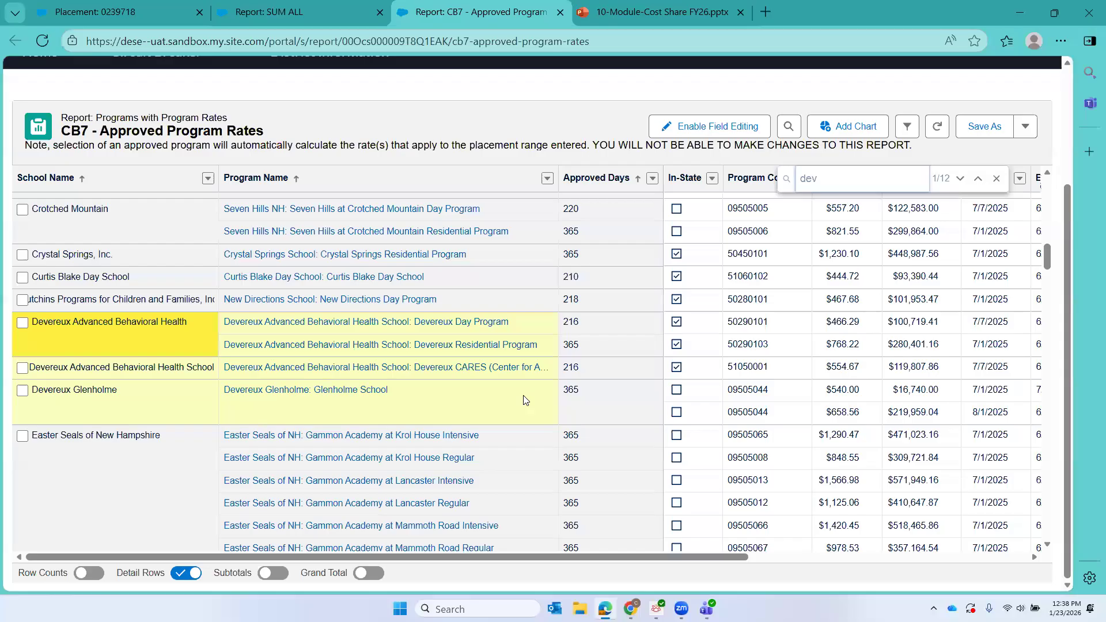
Return to the Devereux Glenholme placement record and check its placement range, costs and program rate fields.
left_click(115, 11)
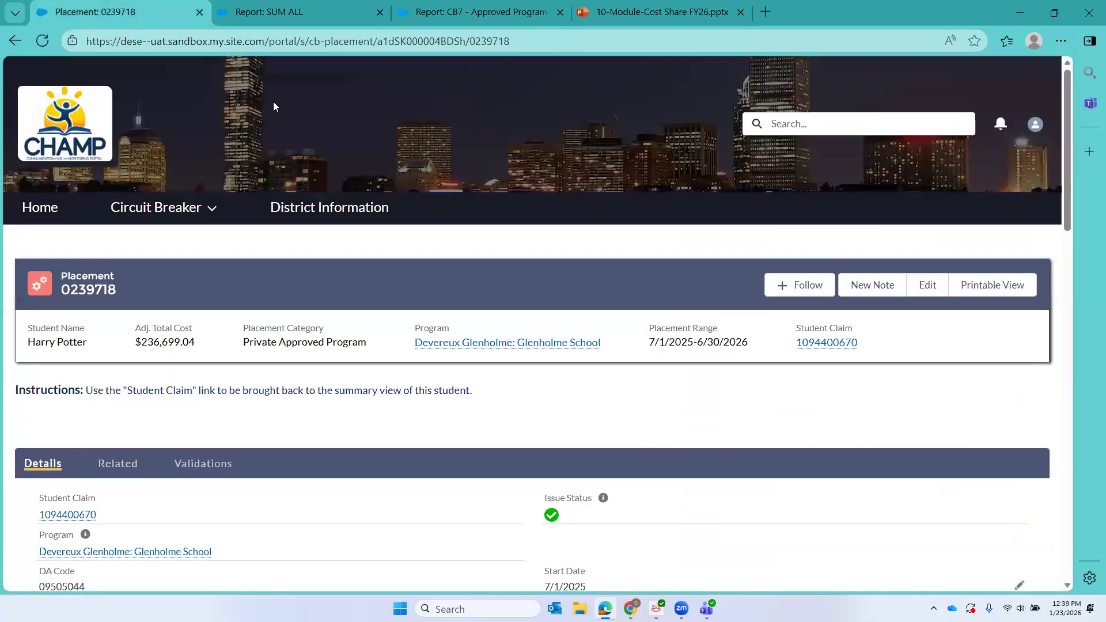
scroll(367, 316, "down", 6)
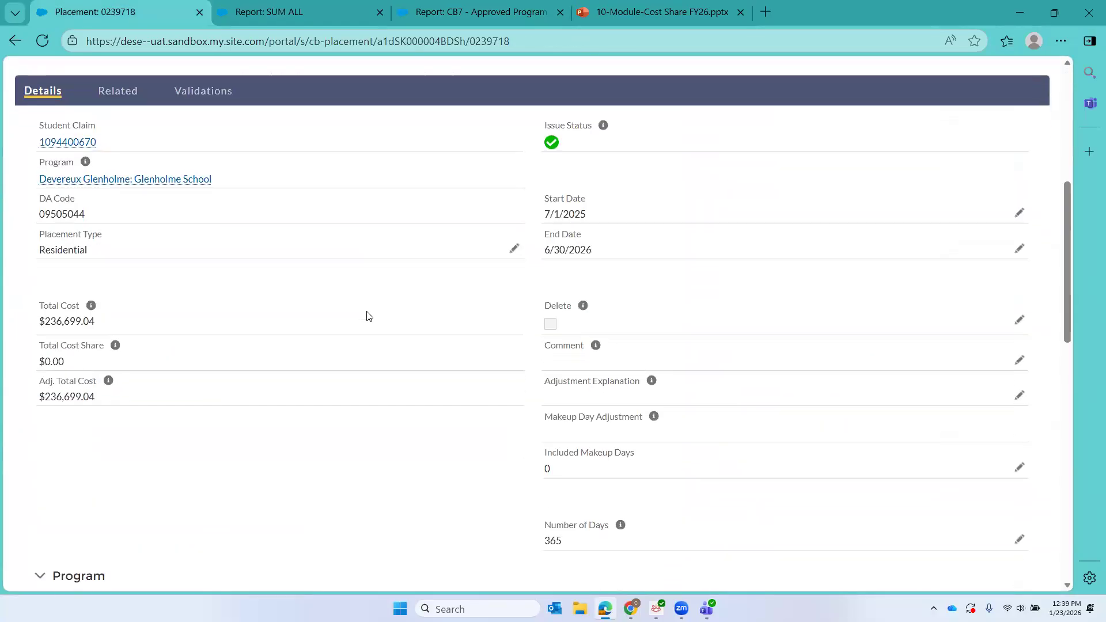
scroll(368, 316, "down", 8)
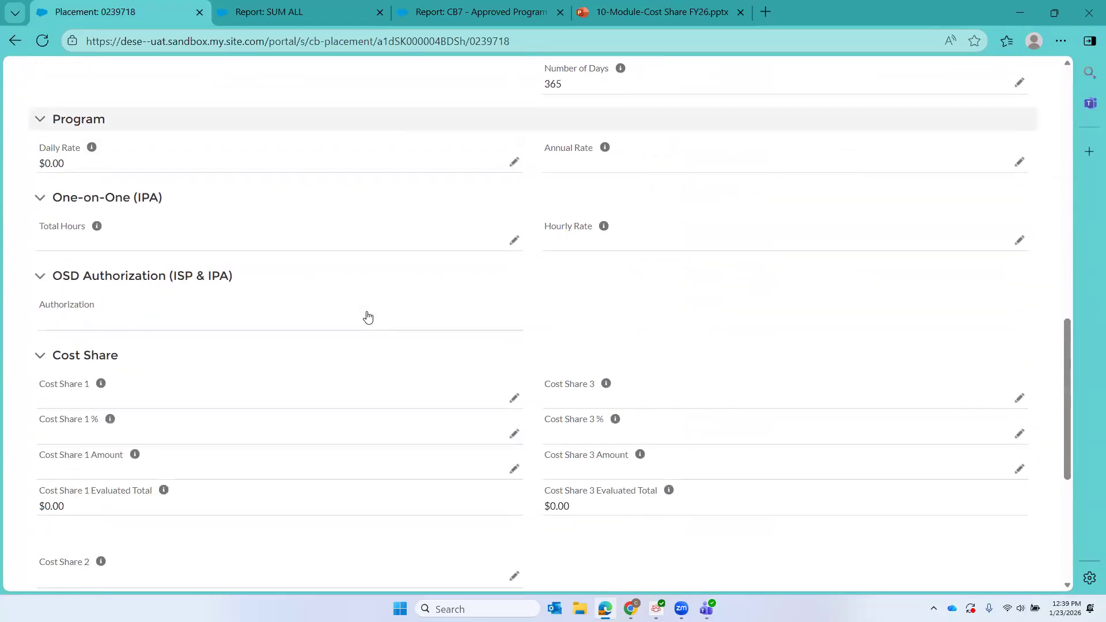
scroll(368, 317, "up", 15)
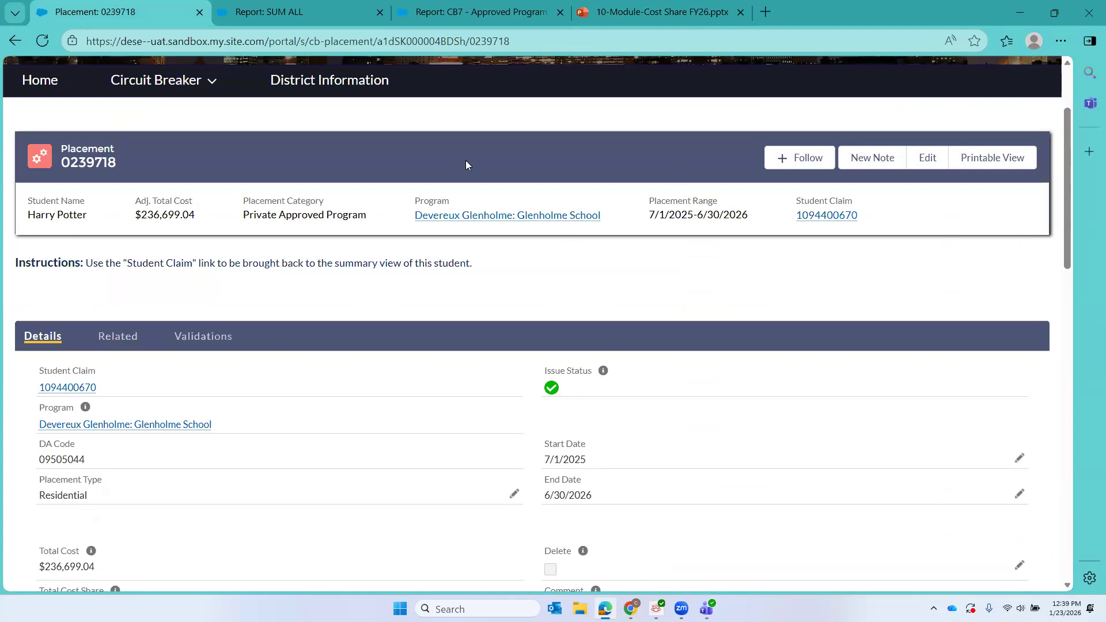
Set the placement's Cost Share 1 to DCF with Cost Share 1 % at 50, and save the record.
scroll(499, 293, "down", 3)
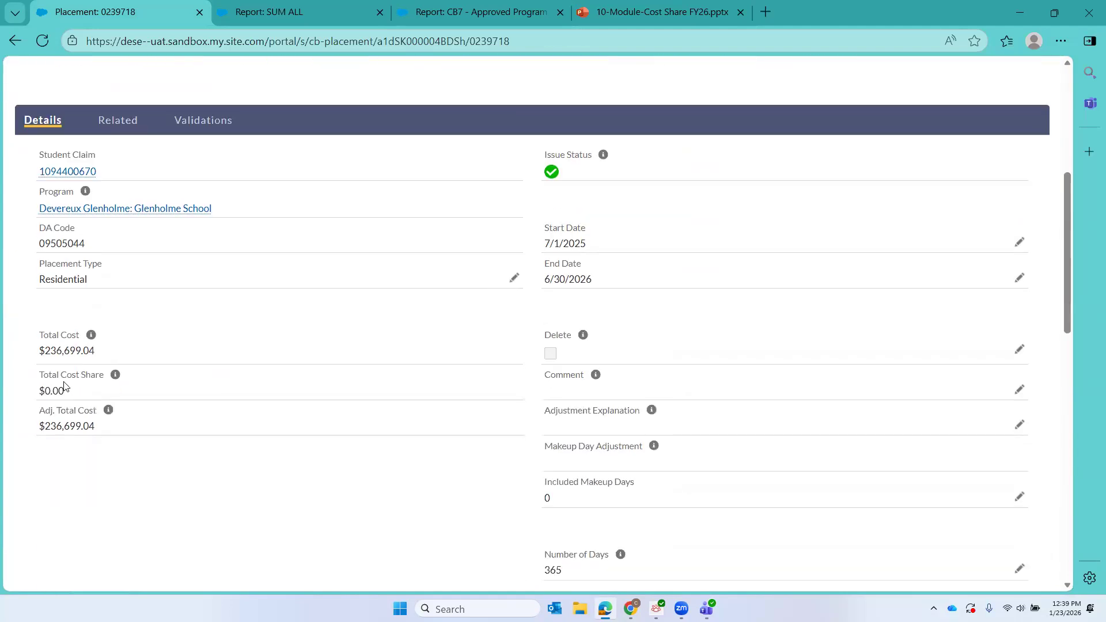
scroll(171, 387, "down", 5)
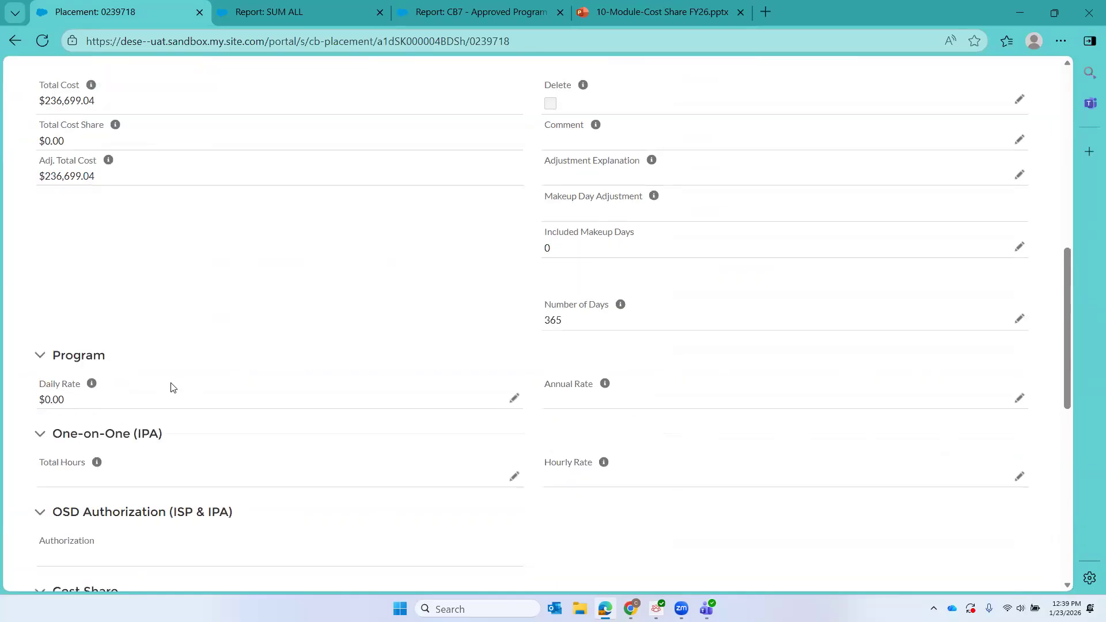
scroll(171, 386, "down", 2)
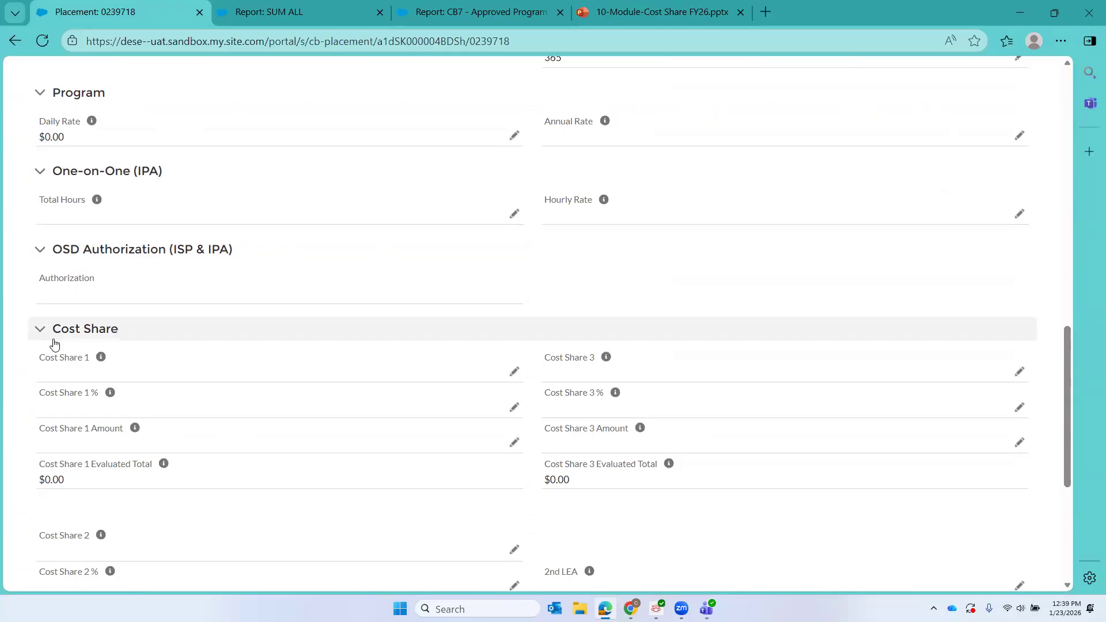
left_click(514, 376)
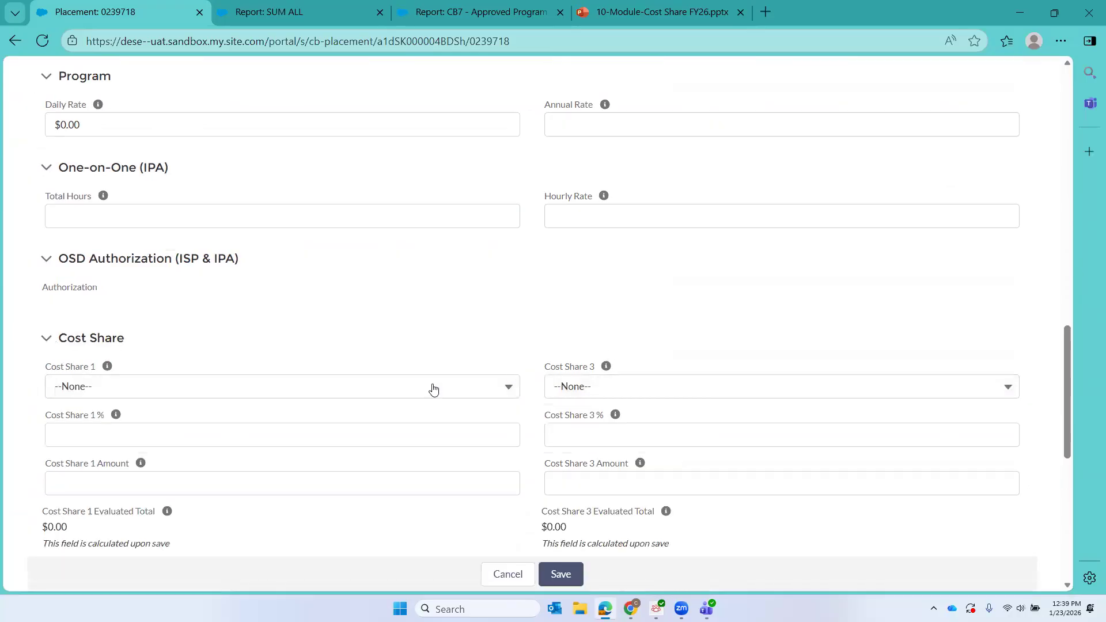
left_click(383, 388)
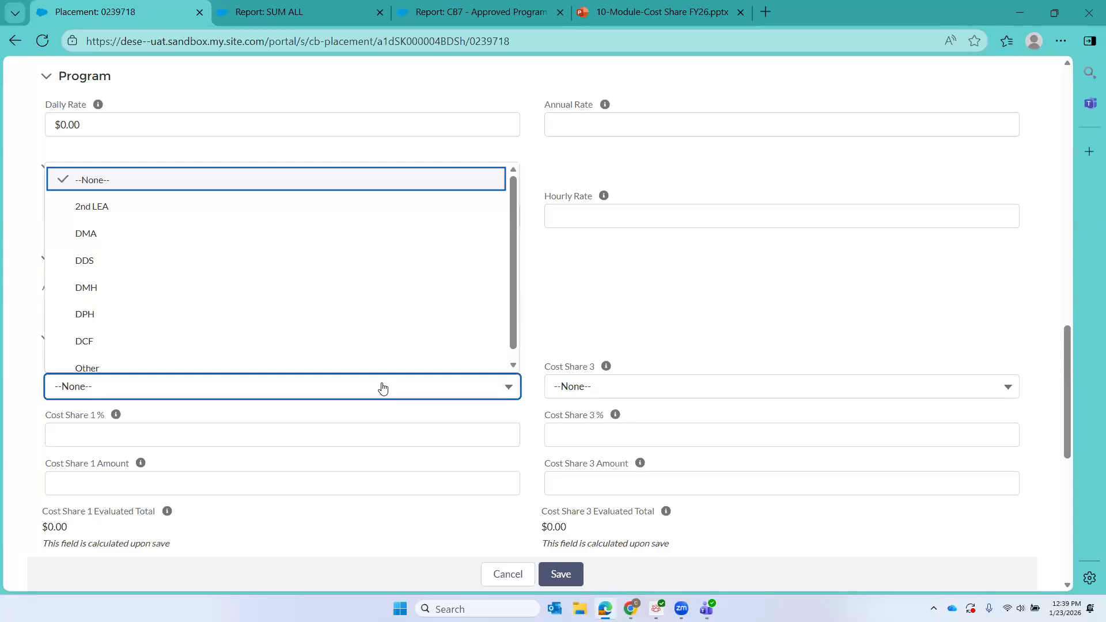
left_click(296, 344)
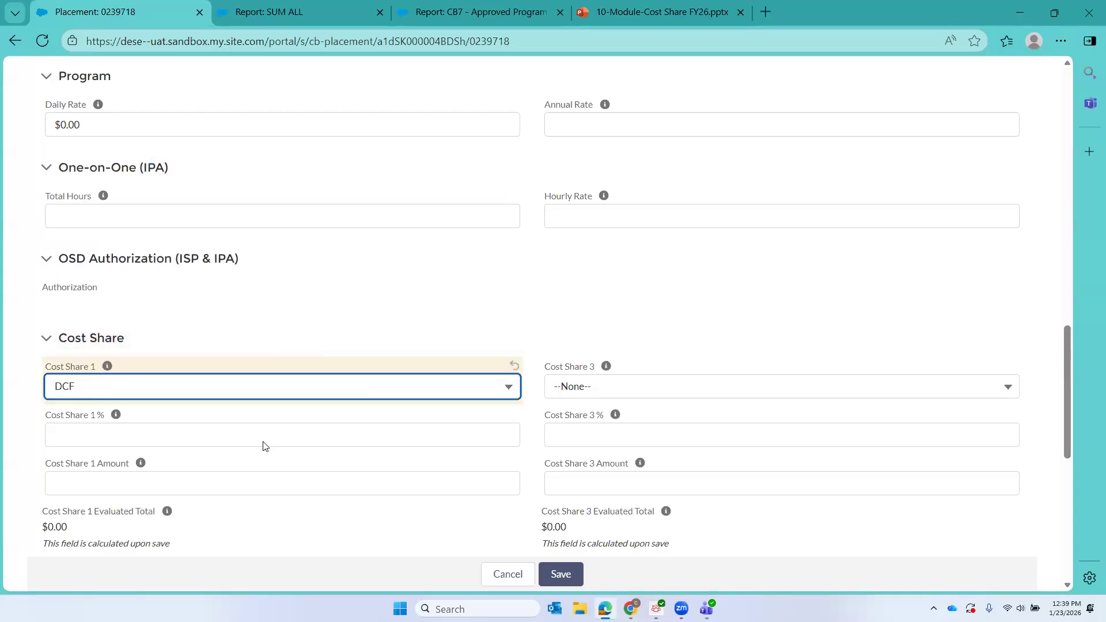
left_click(148, 429)
type("50")
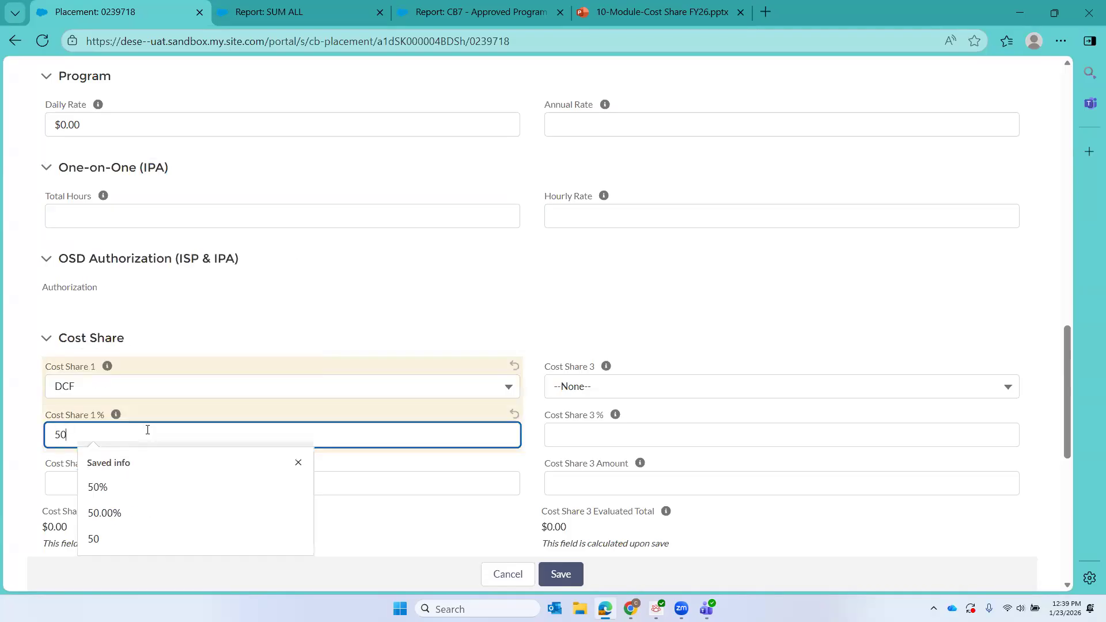
left_click(129, 541)
scroll(610, 503, "down", 2)
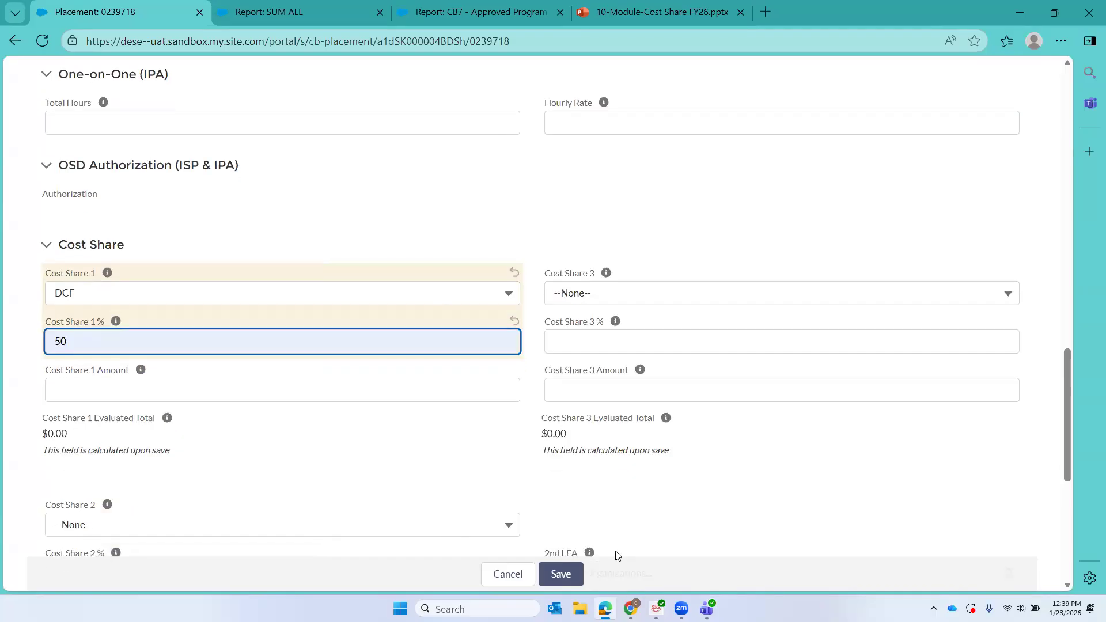
left_click(562, 575)
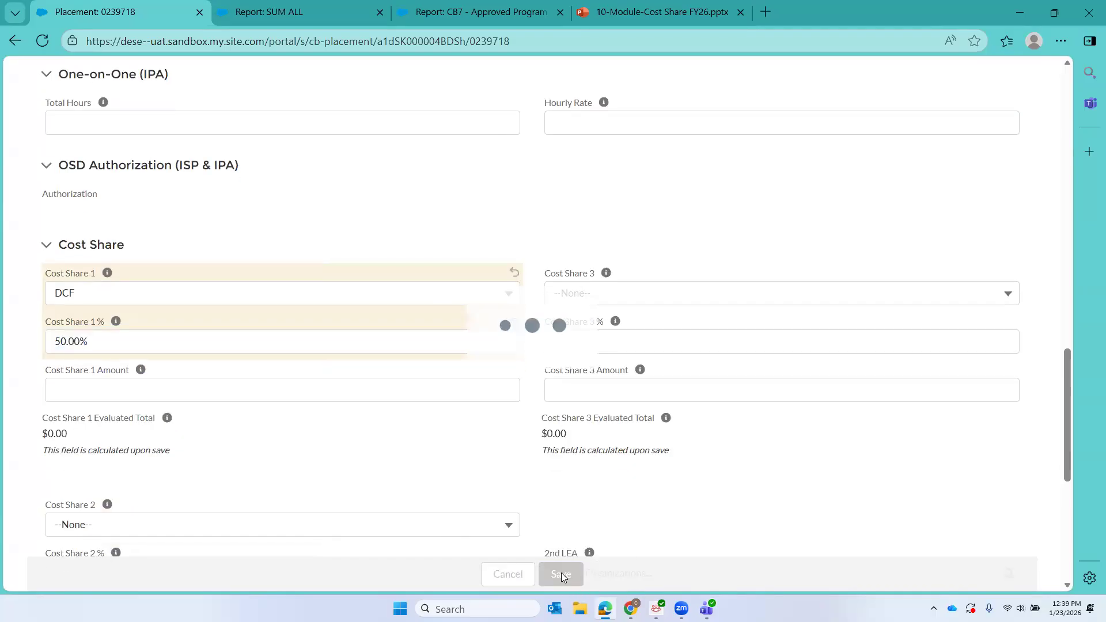
Review the saved placement's total cost, total cost share and adjusted total cost.
scroll(405, 310, "up", 15)
scroll(405, 312, "up", 4)
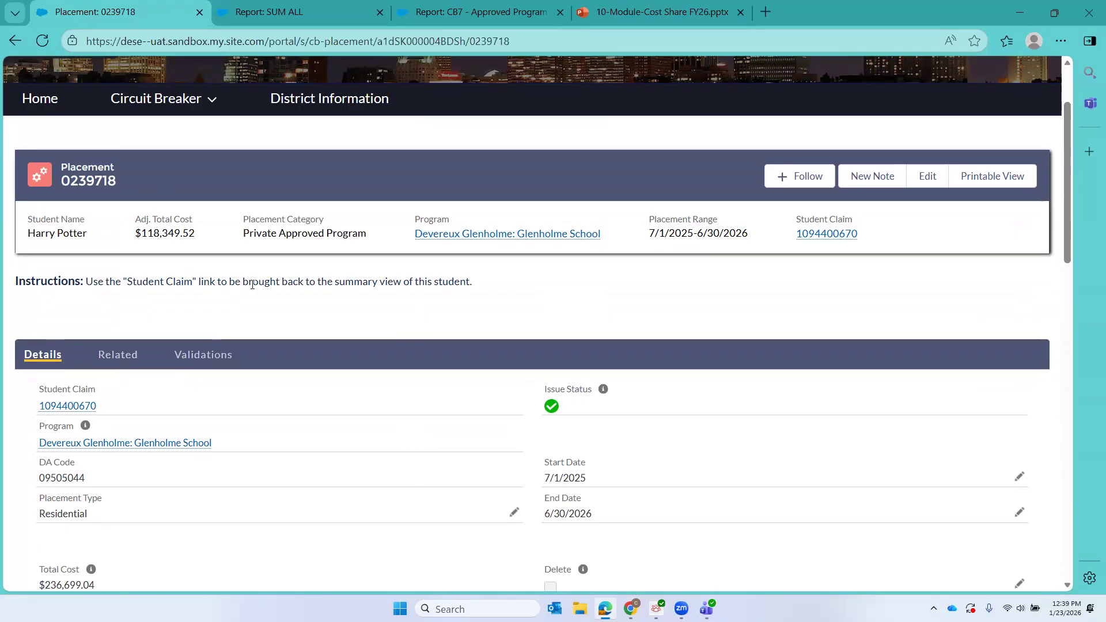
scroll(252, 284, "down", 5)
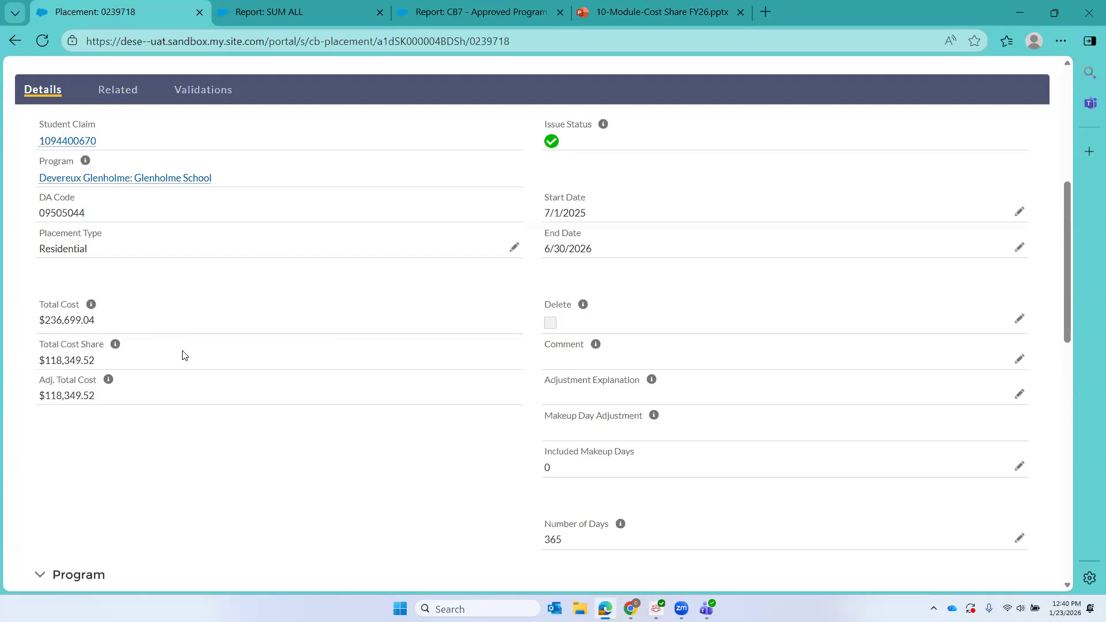
scroll(184, 355, "up", 5)
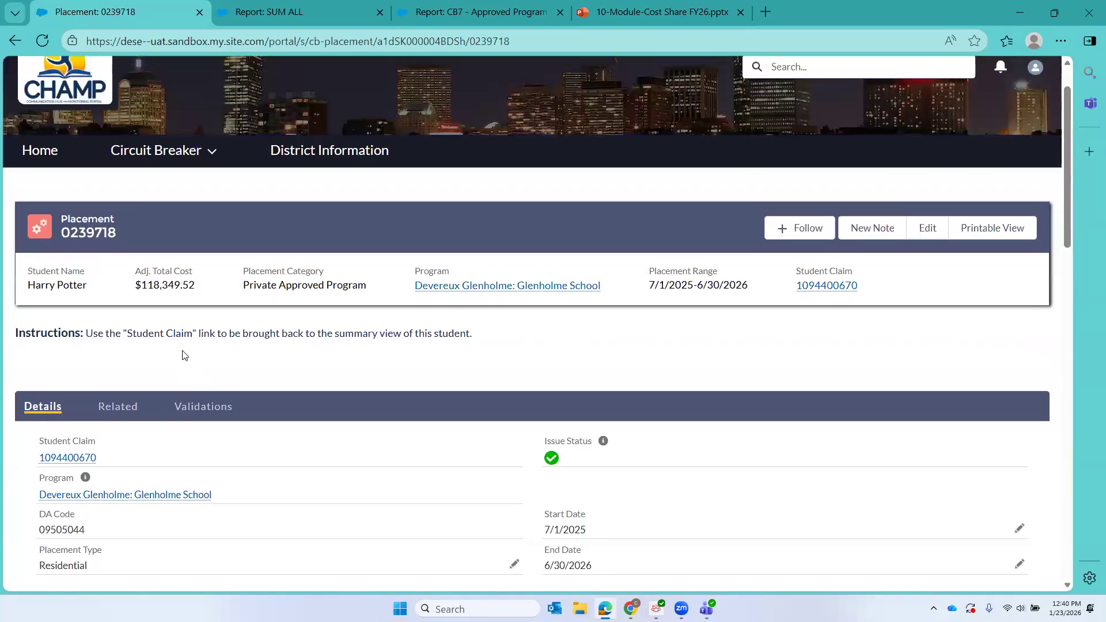
Reload the SUM ALL report and compare the student's threshold applied, cost shares, adjusted expenses and net instructional amount.
left_click(256, 14)
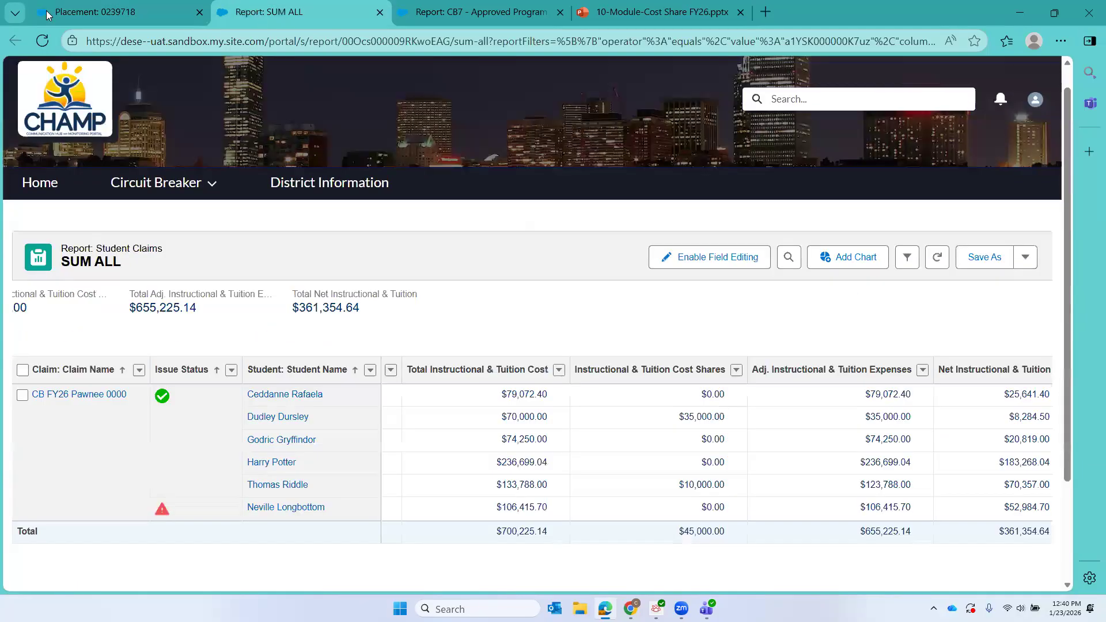
left_click(42, 42)
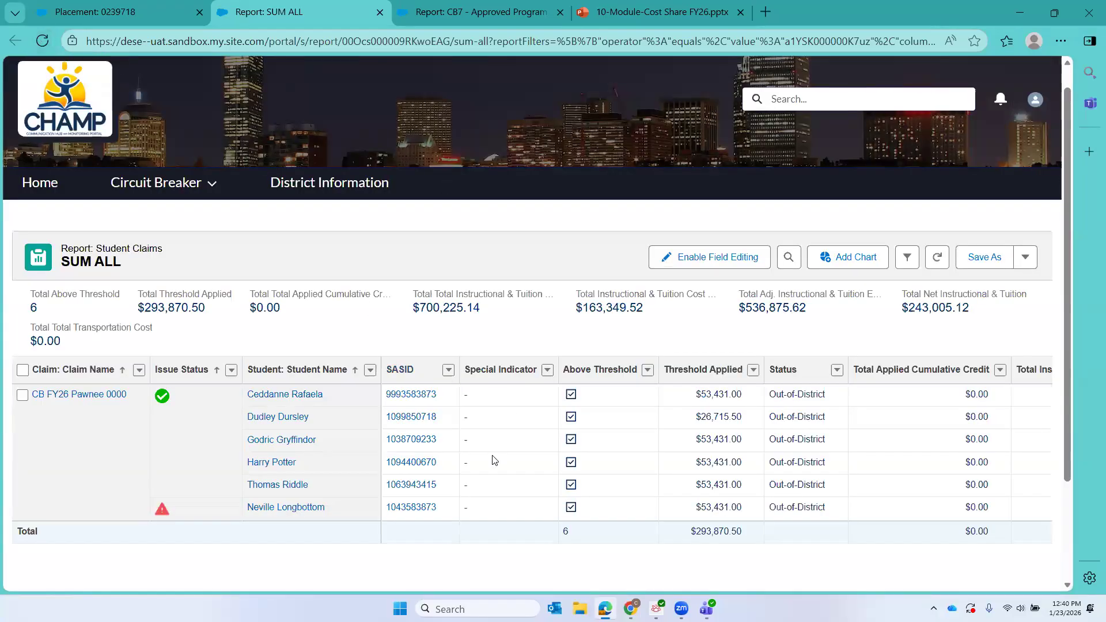
scroll(490, 467, "right", 8)
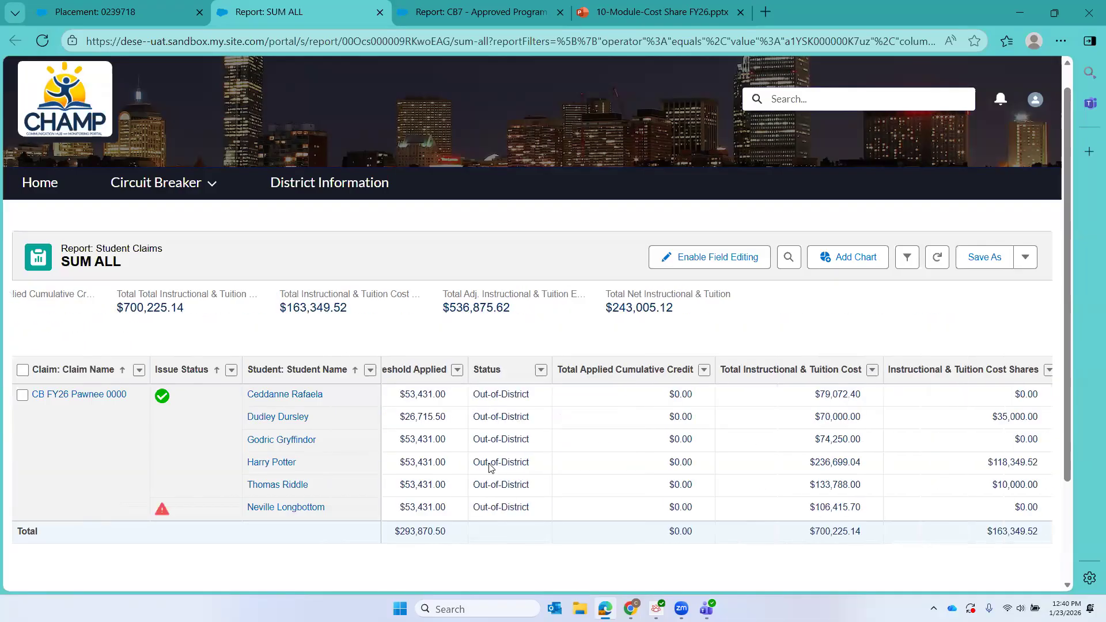
scroll(490, 468, "right", 3)
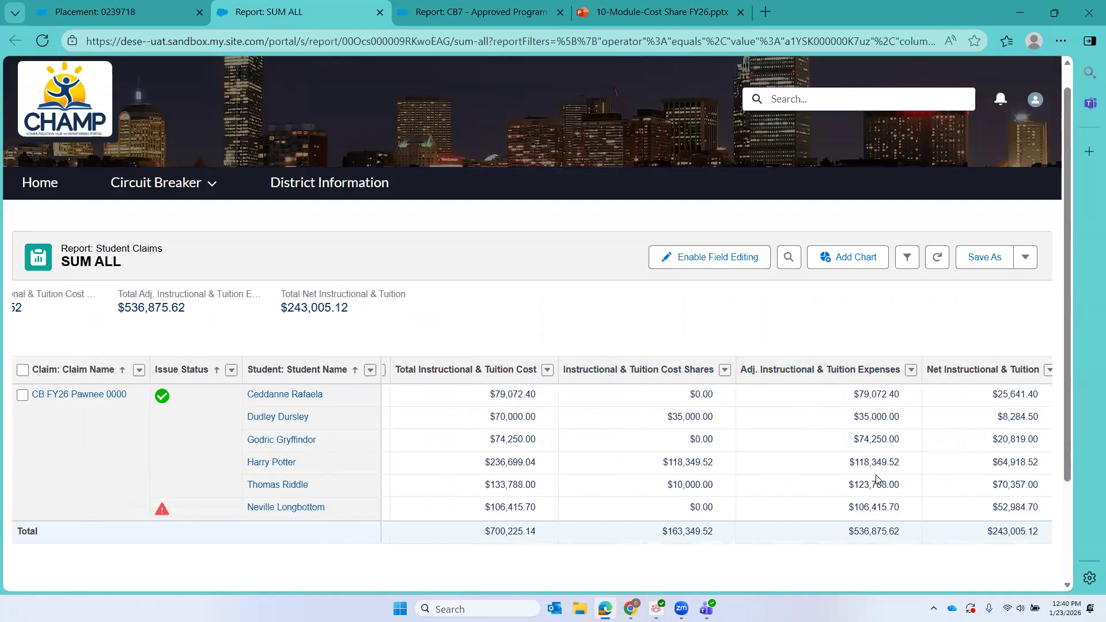
scroll(881, 466, "right", 10)
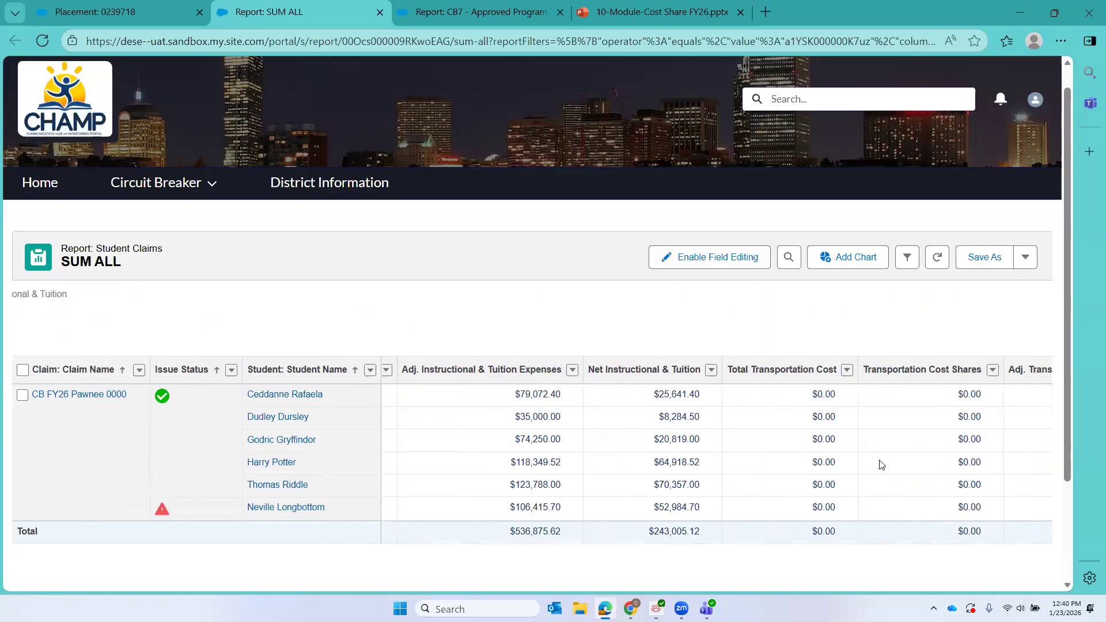
scroll(881, 464, "left", 20)
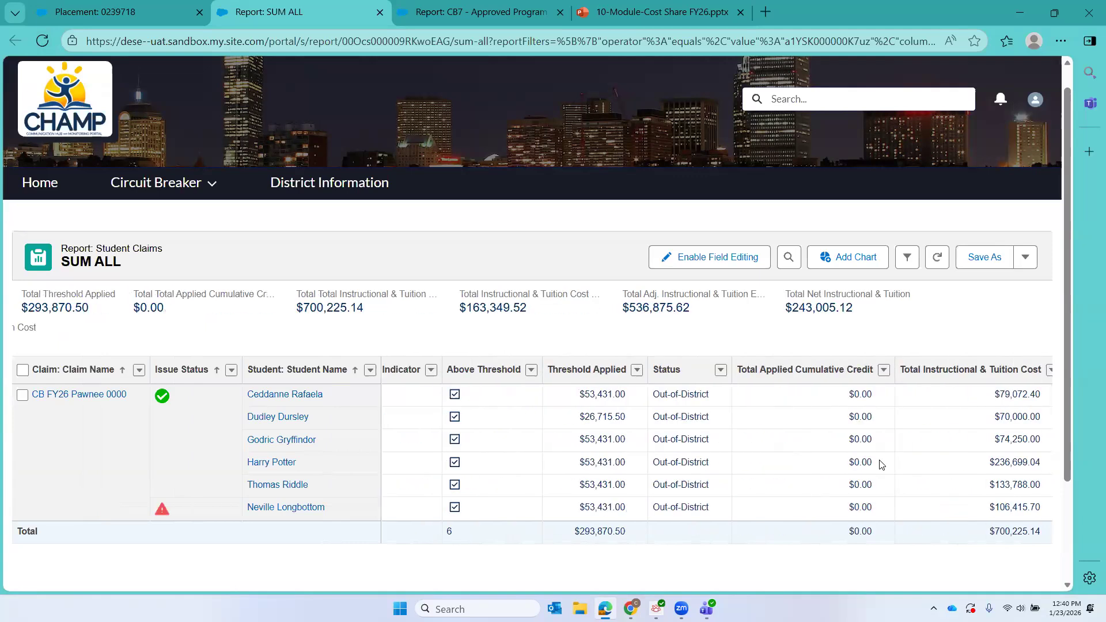
Close the CB7 - Approved Program Rates report, check the placement record again, and return to the SUM ALL report.
left_click(560, 12)
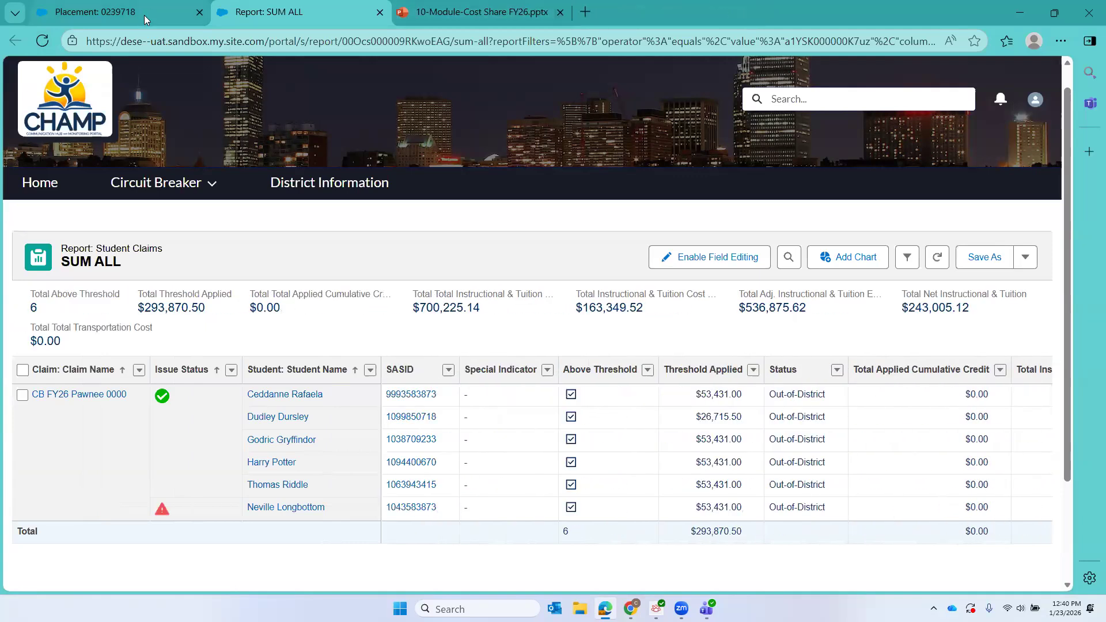
left_click(144, 14)
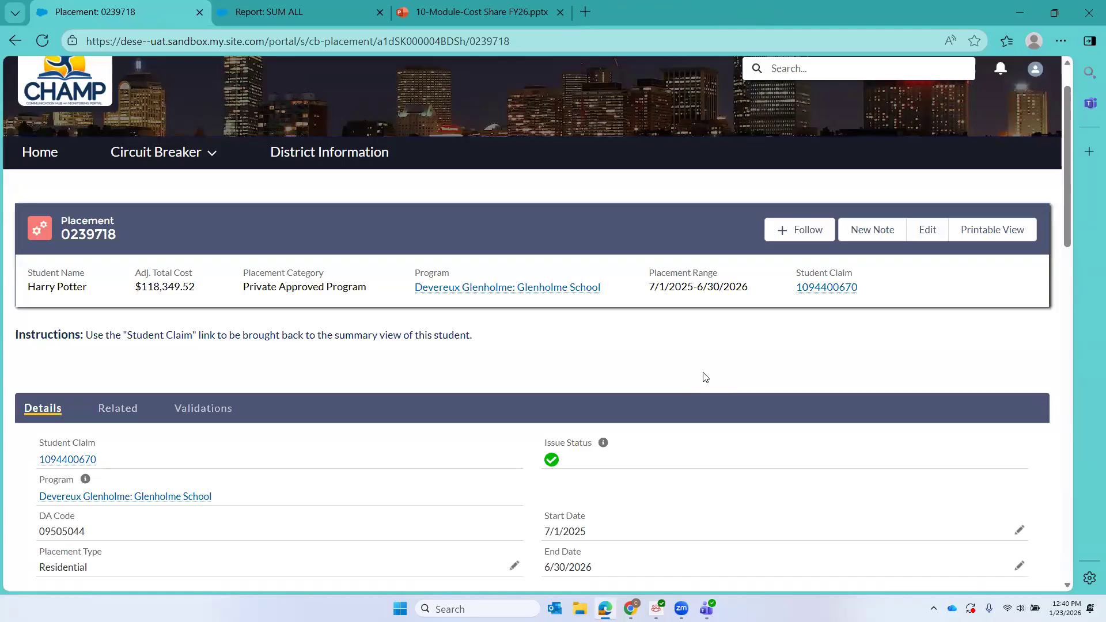
left_click(273, 11)
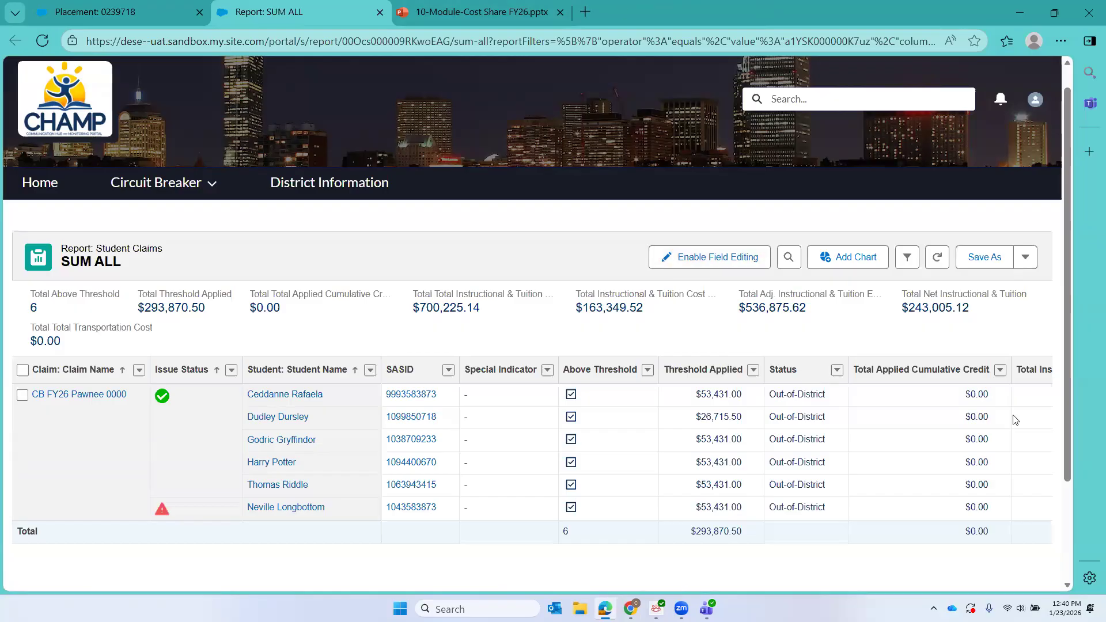
Examine each student's threshold, instructional and transportation cost shares, expenses and submission flags in the SUM ALL report, and return to the placement record.
scroll(902, 452, "right", 10)
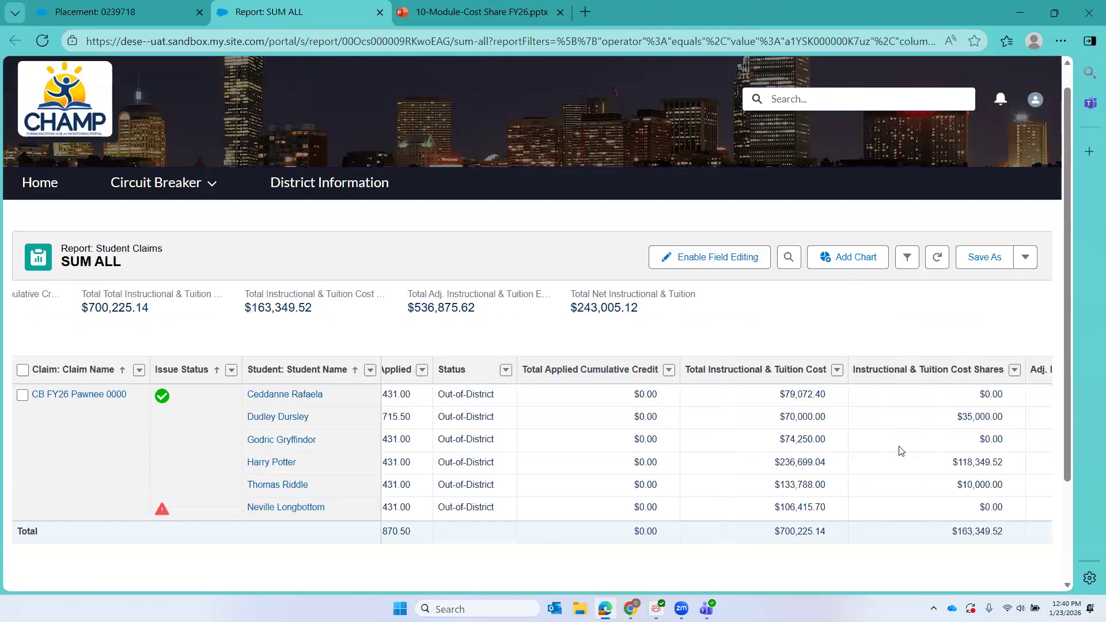
scroll(902, 451, "right", 3)
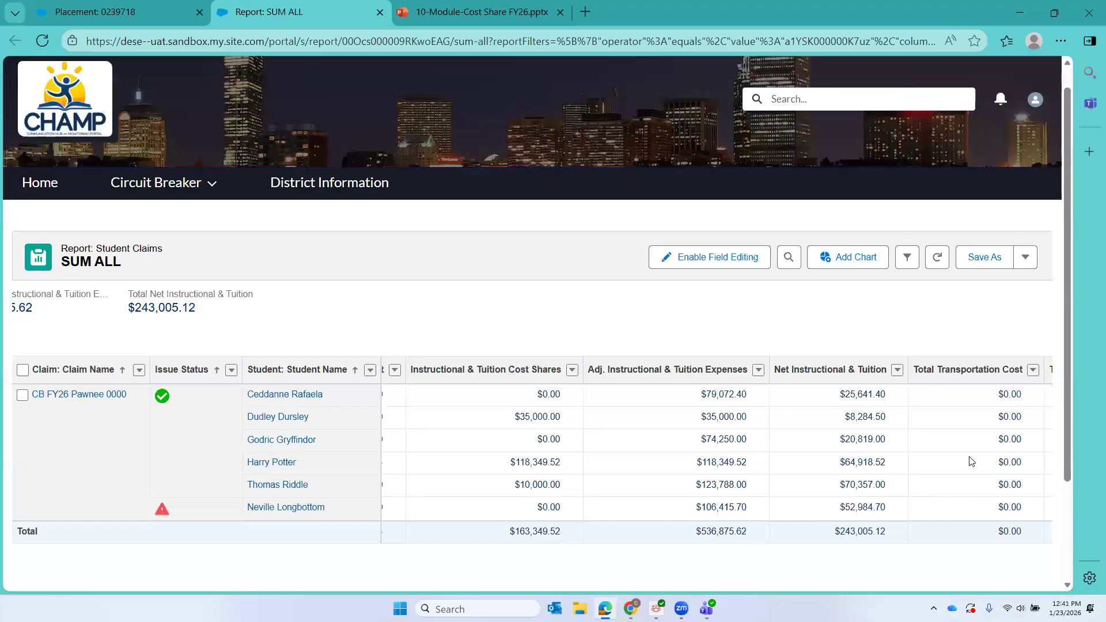
scroll(972, 461, "right", 5)
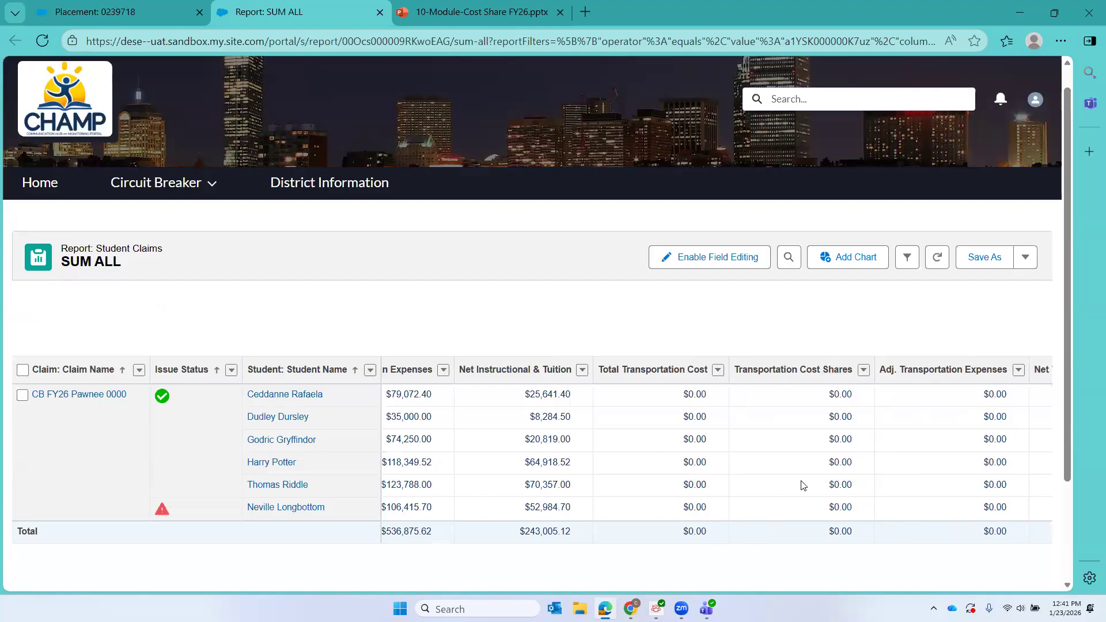
scroll(802, 484, "right", 4)
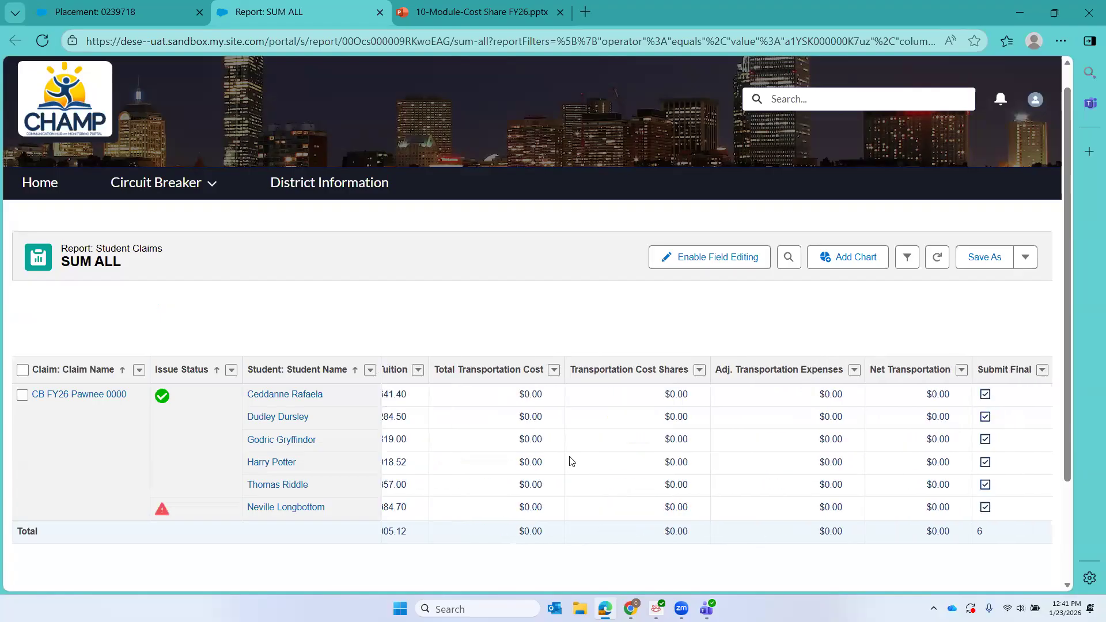
scroll(569, 461, "left", 5)
scroll(569, 461, "left", 4)
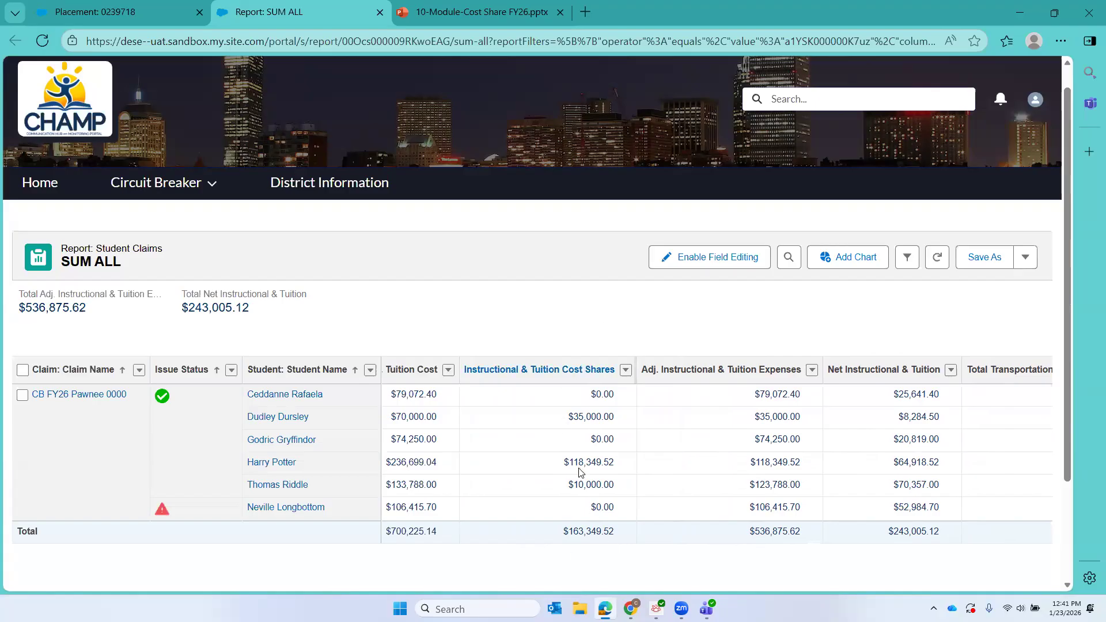
scroll(580, 473, "right", 10)
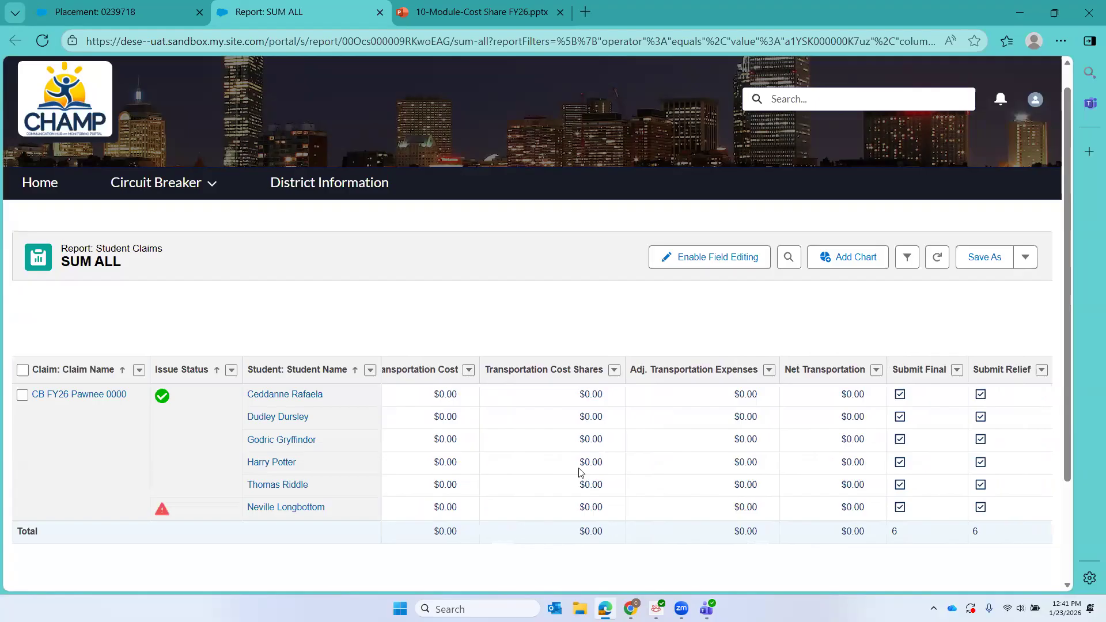
scroll(580, 472, "left", 12)
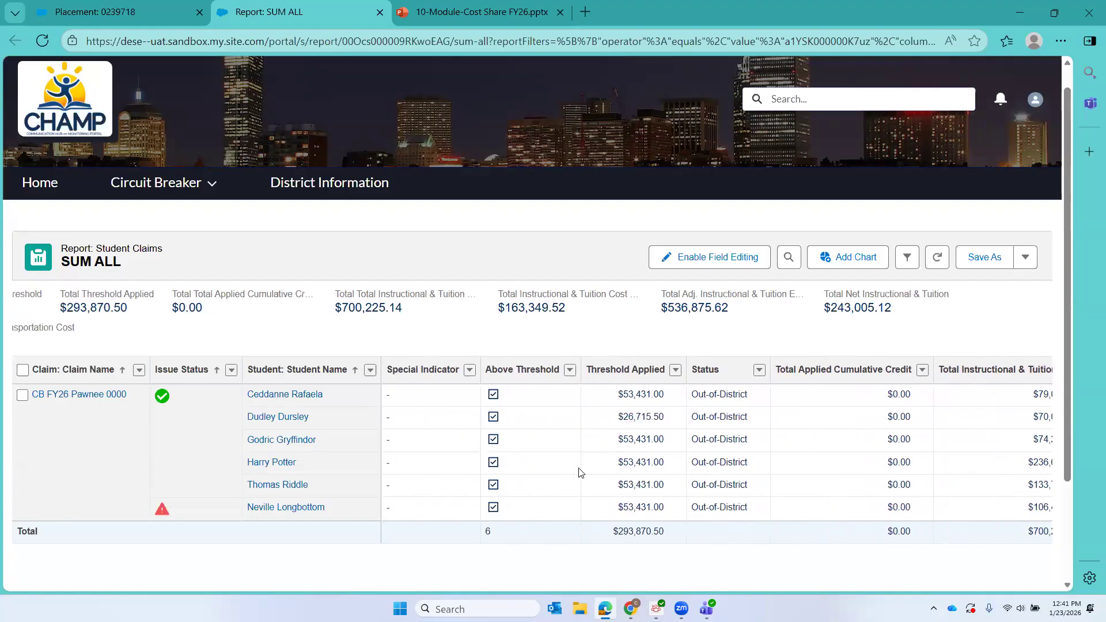
scroll(580, 472, "left", 2)
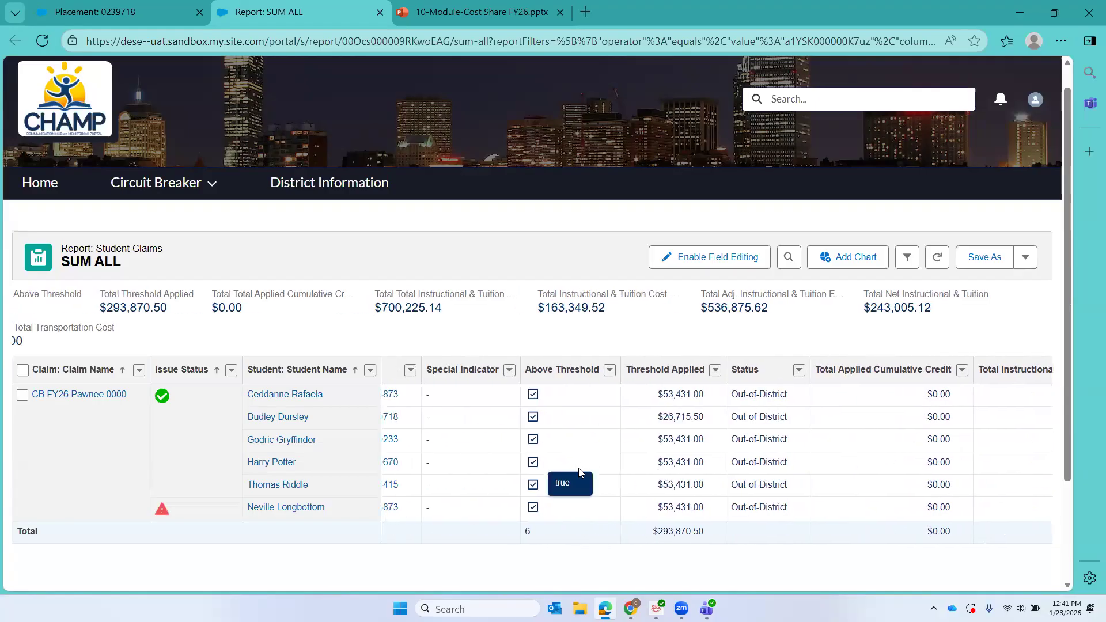
scroll(882, 519, "right", 10)
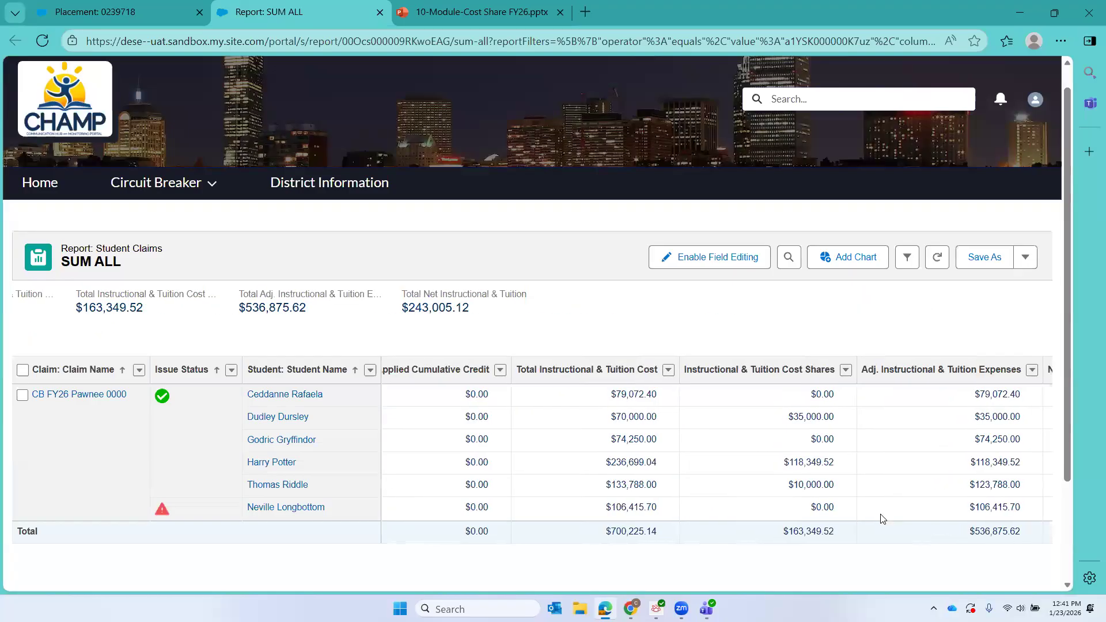
left_click(86, 7)
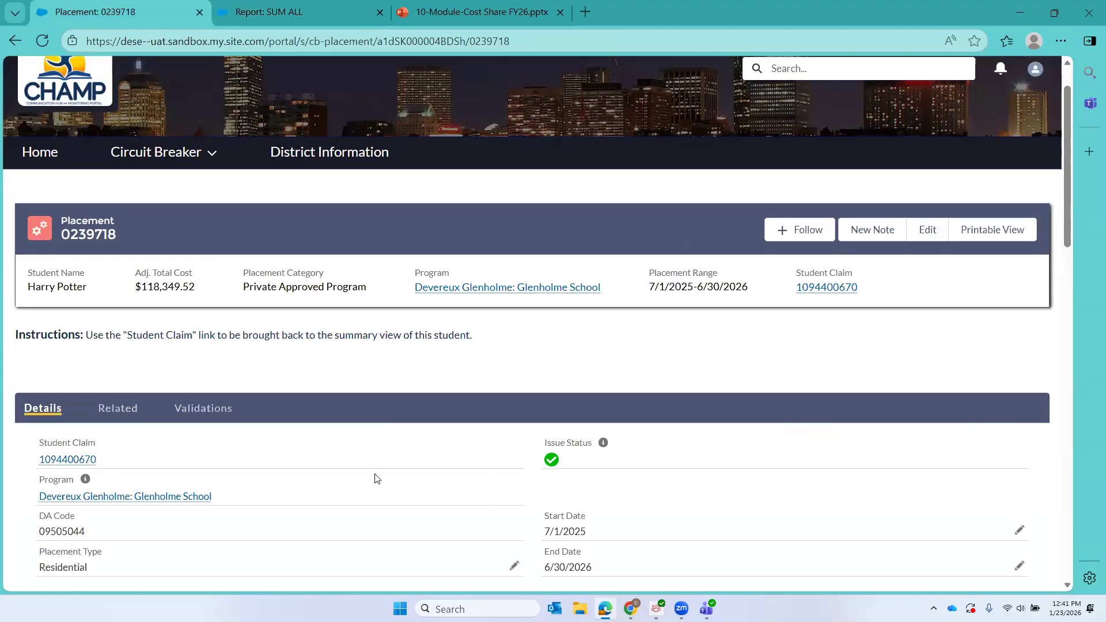